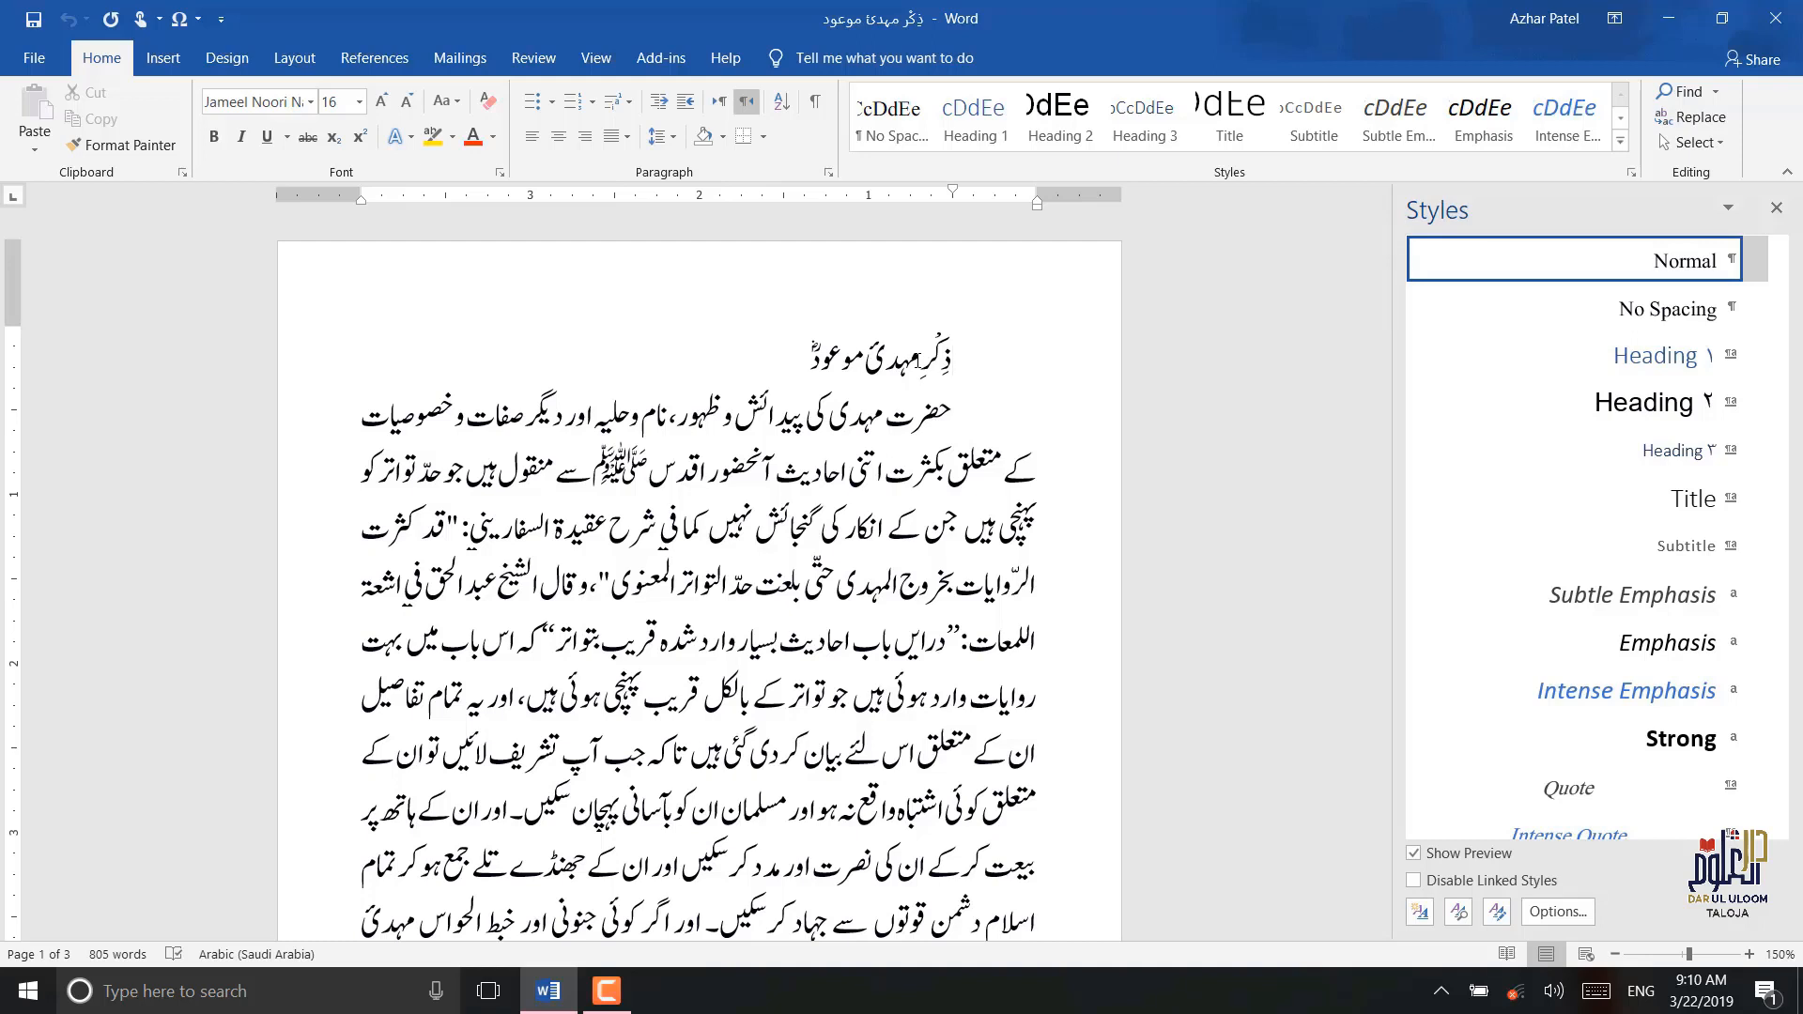
- With the cursor in the document's title line, modify the Heading 1 style to use the Automatic font color for all scripts
left_click(920, 362)
left_click(656, 140)
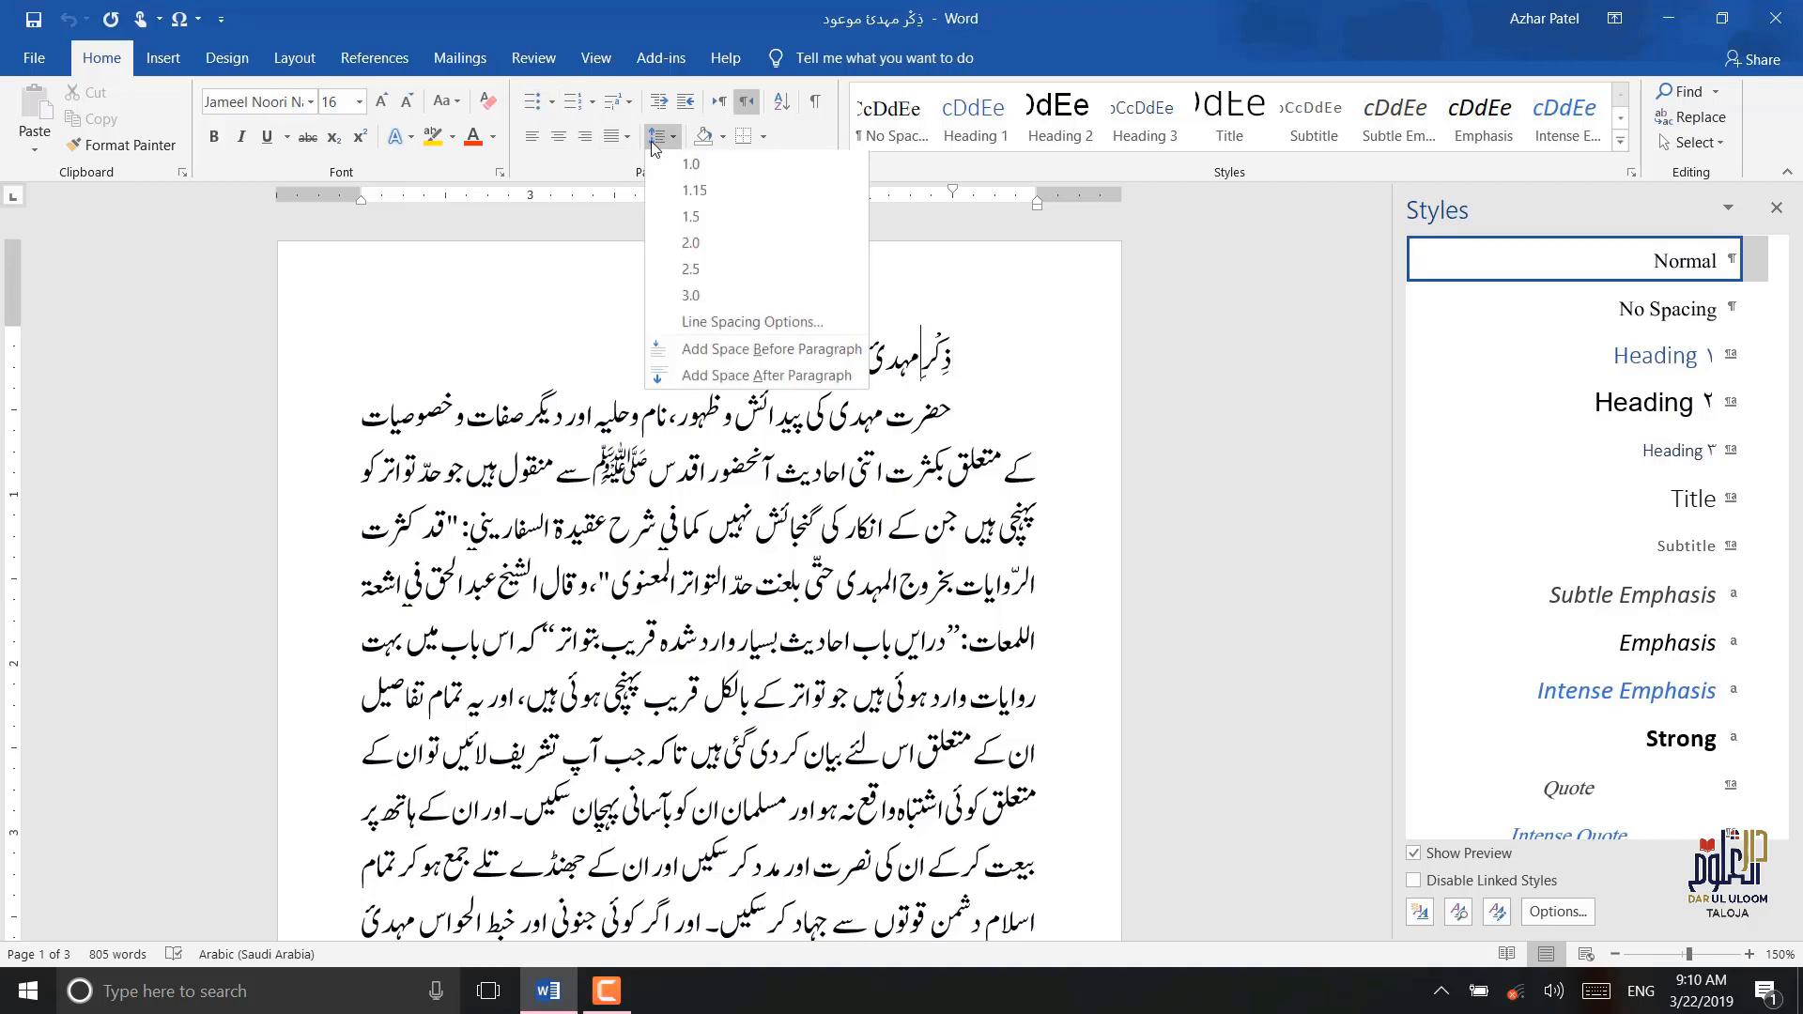
left_click(572, 279)
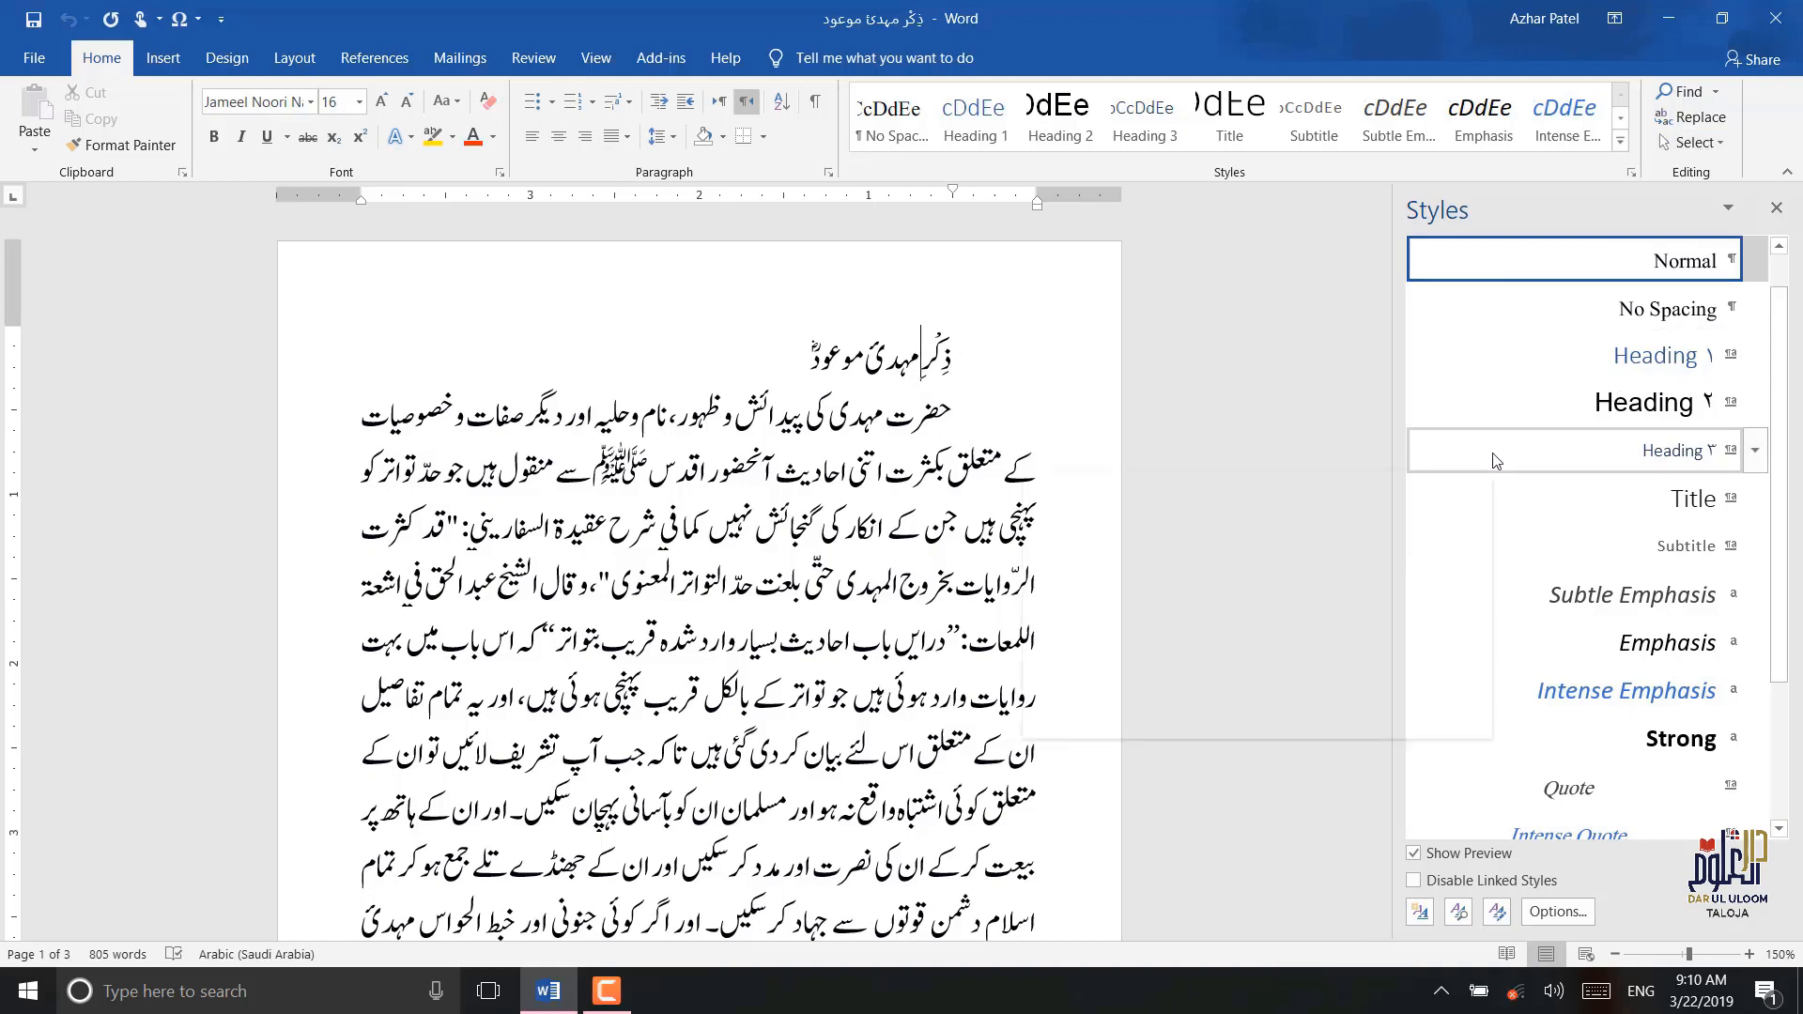
mouse_move(1659, 361)
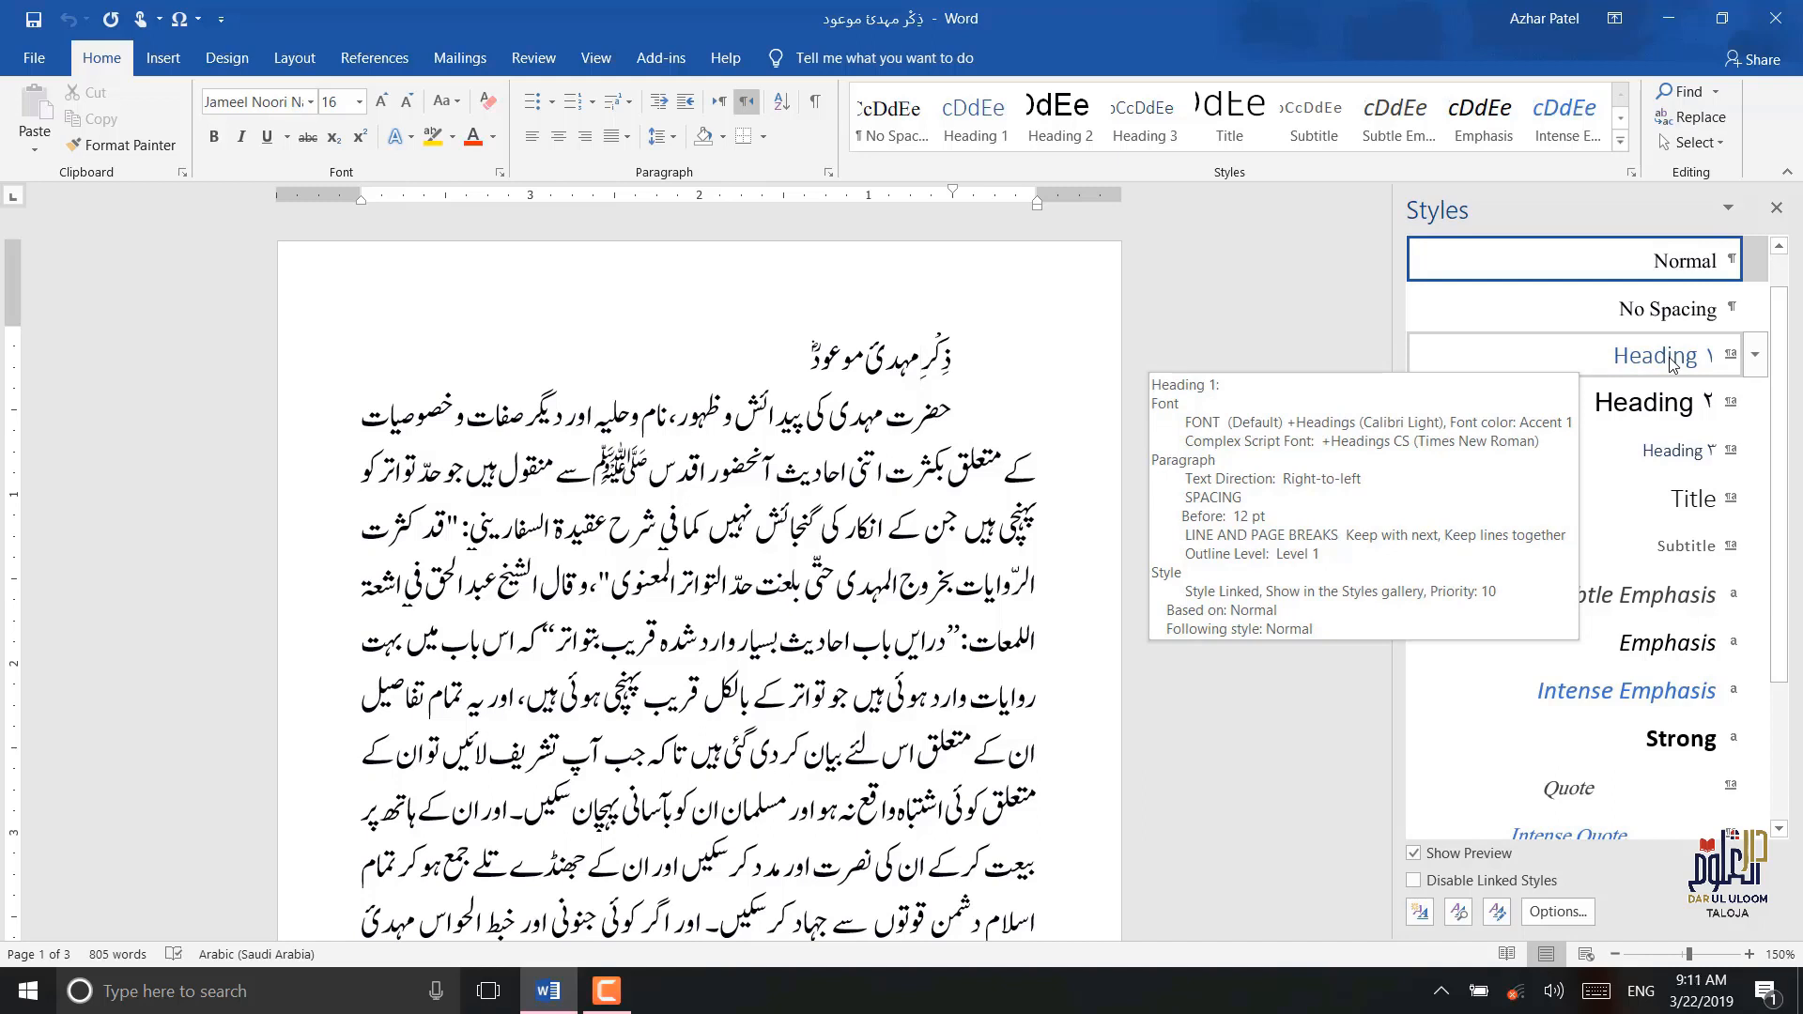
left_click(1757, 357)
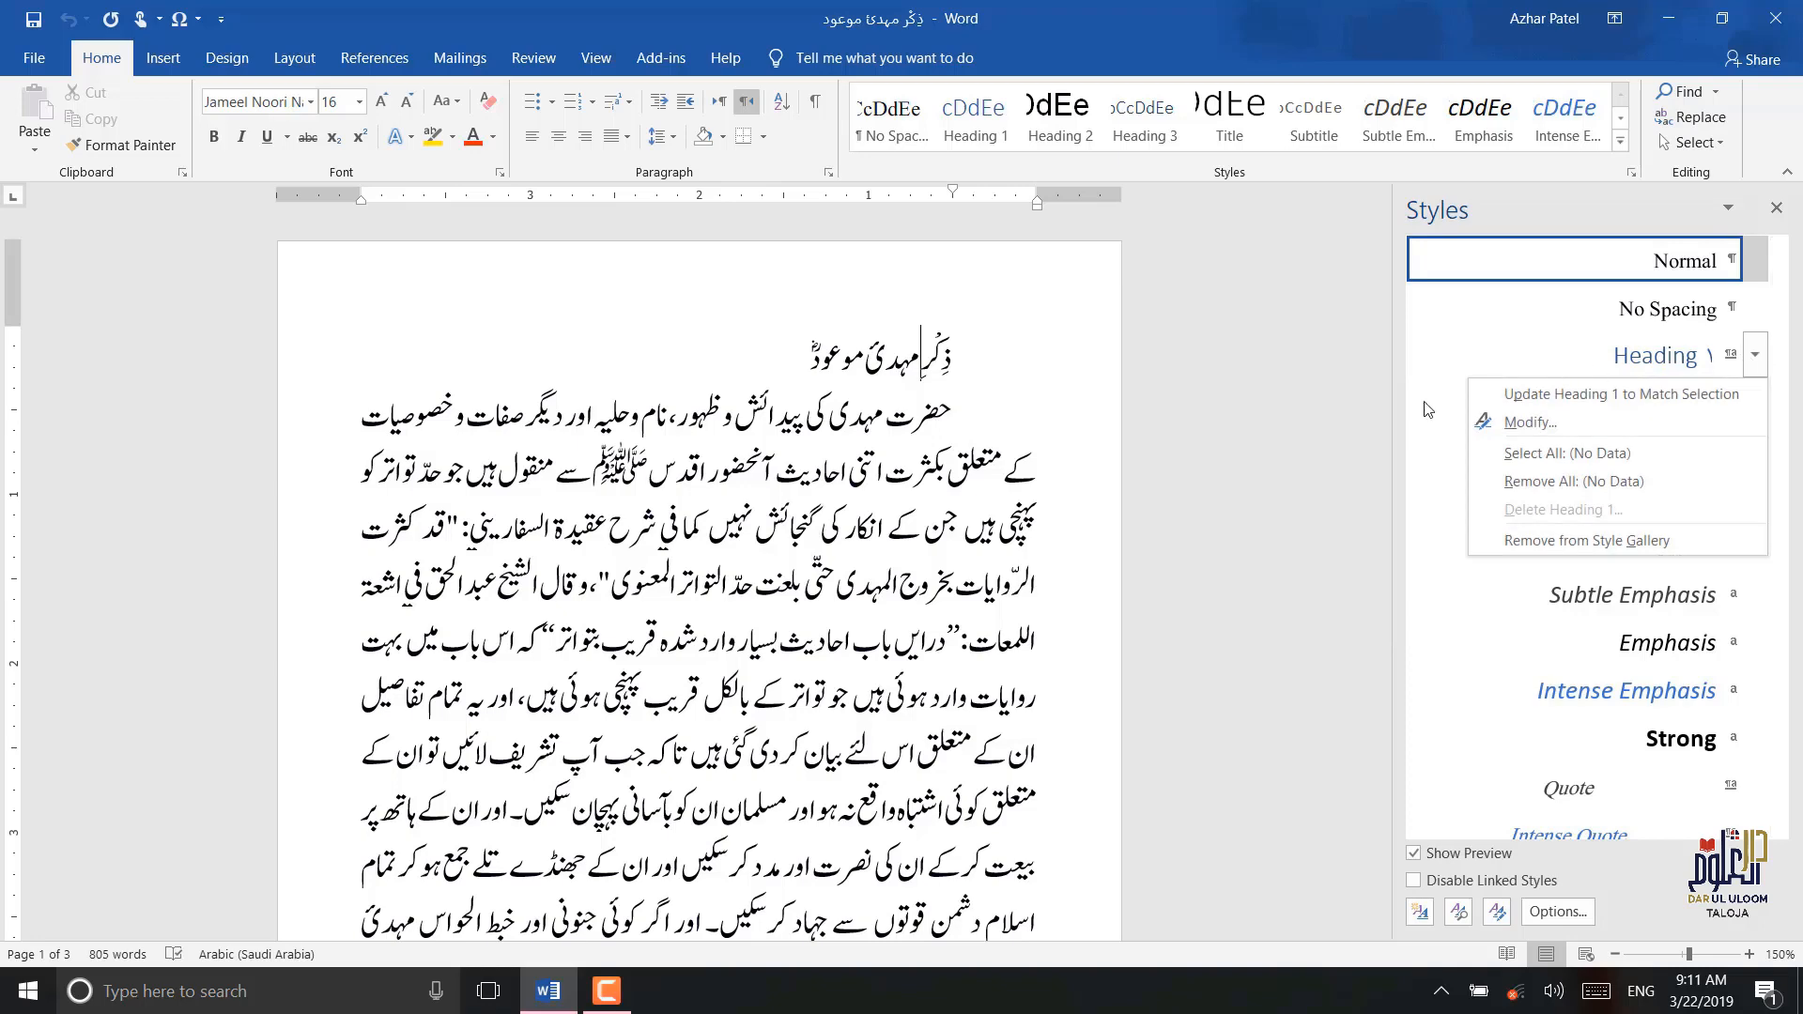
left_click(1524, 423)
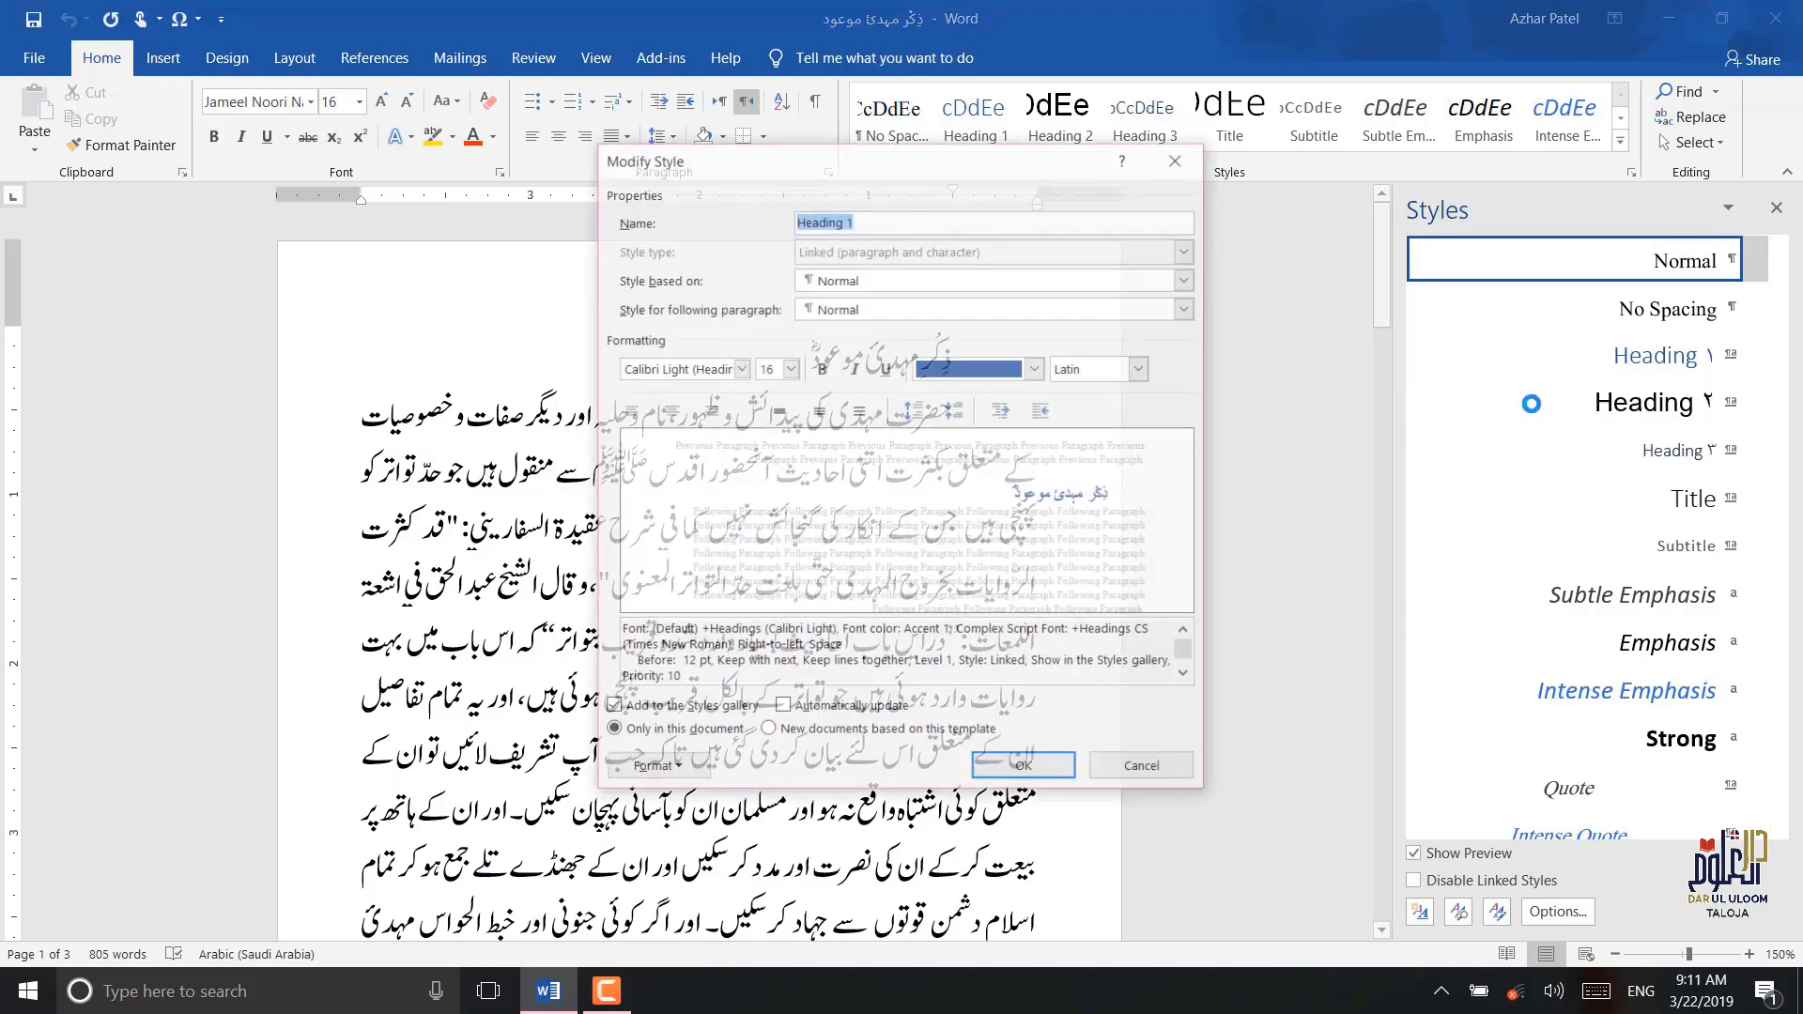
left_click(1142, 371)
left_click(1101, 387)
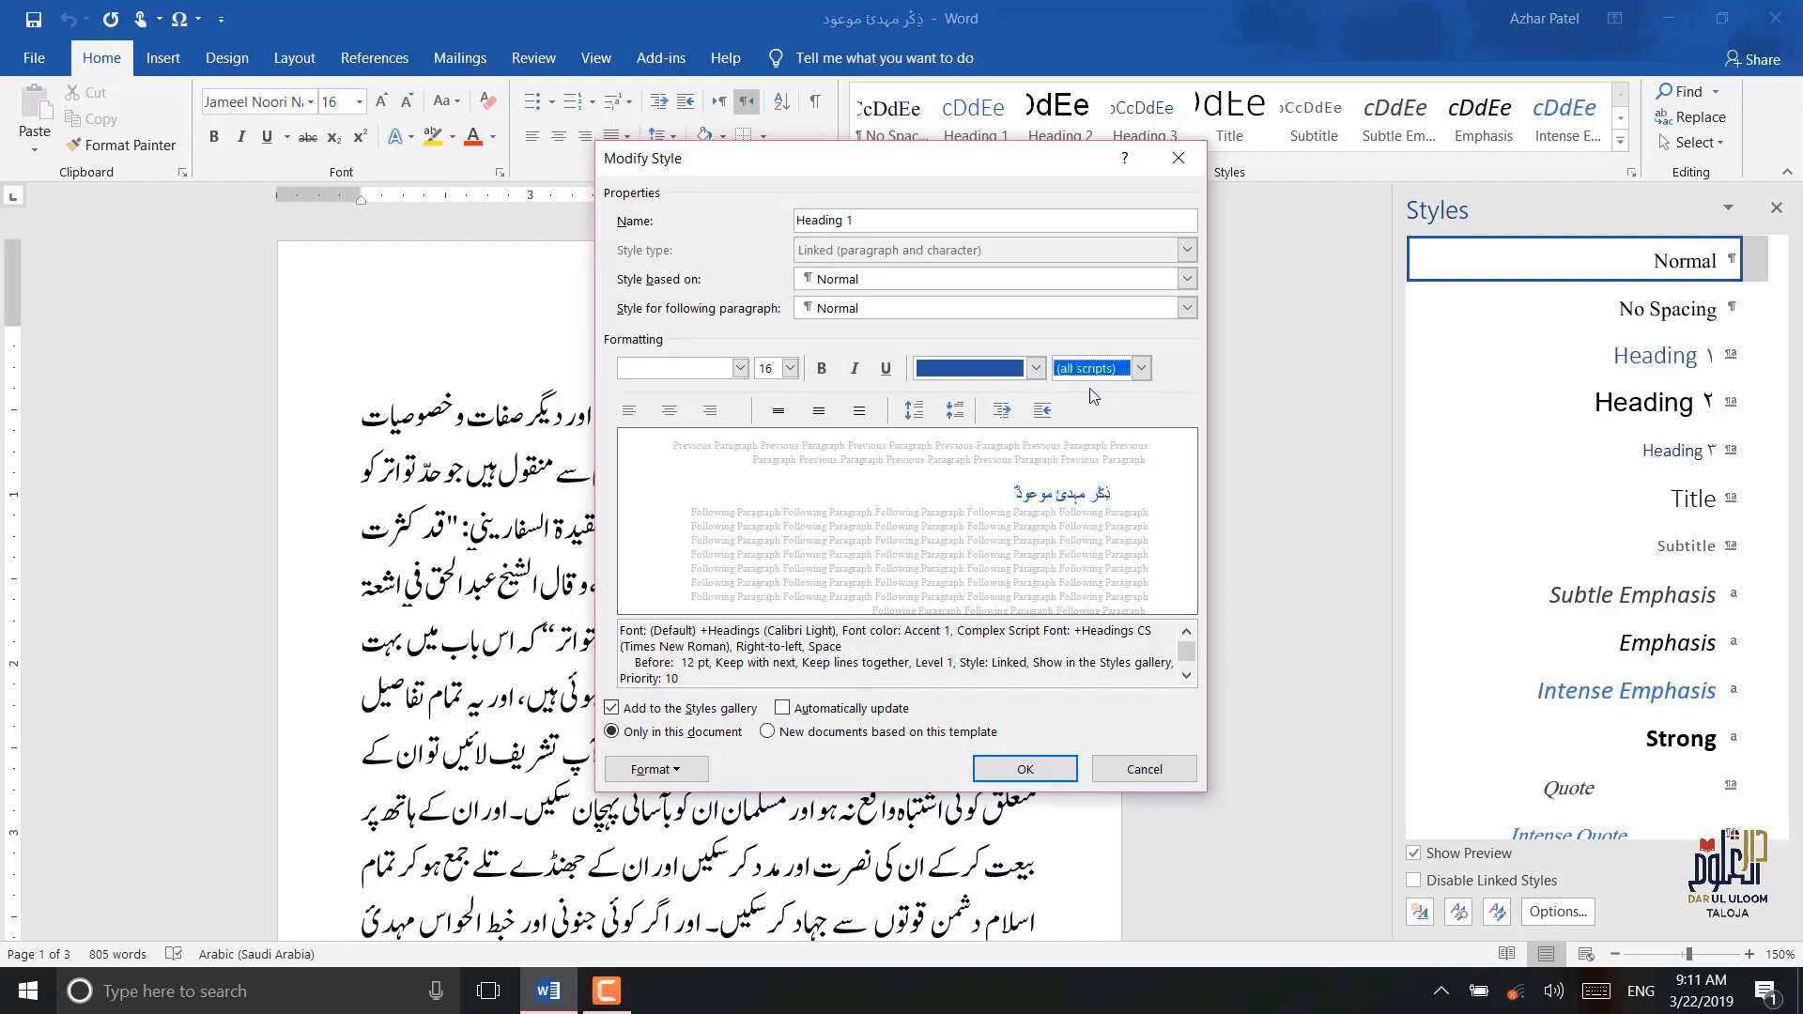
left_click(1037, 369)
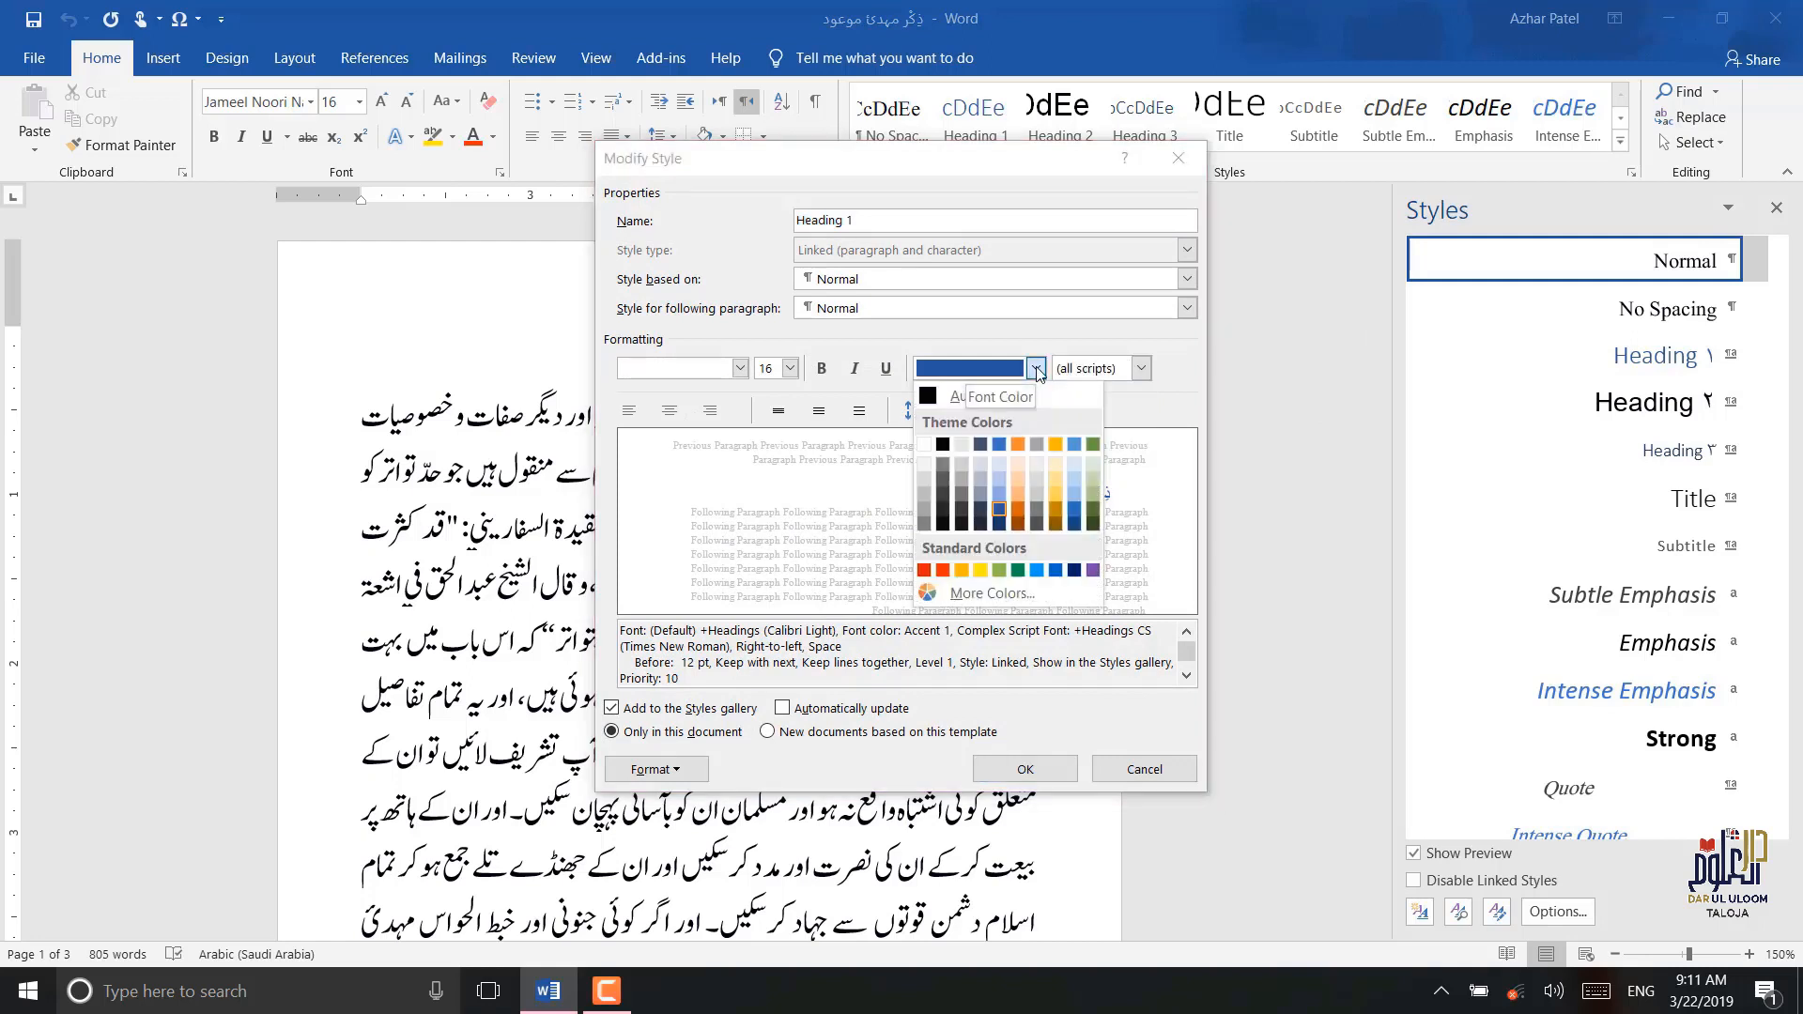
left_click(987, 391)
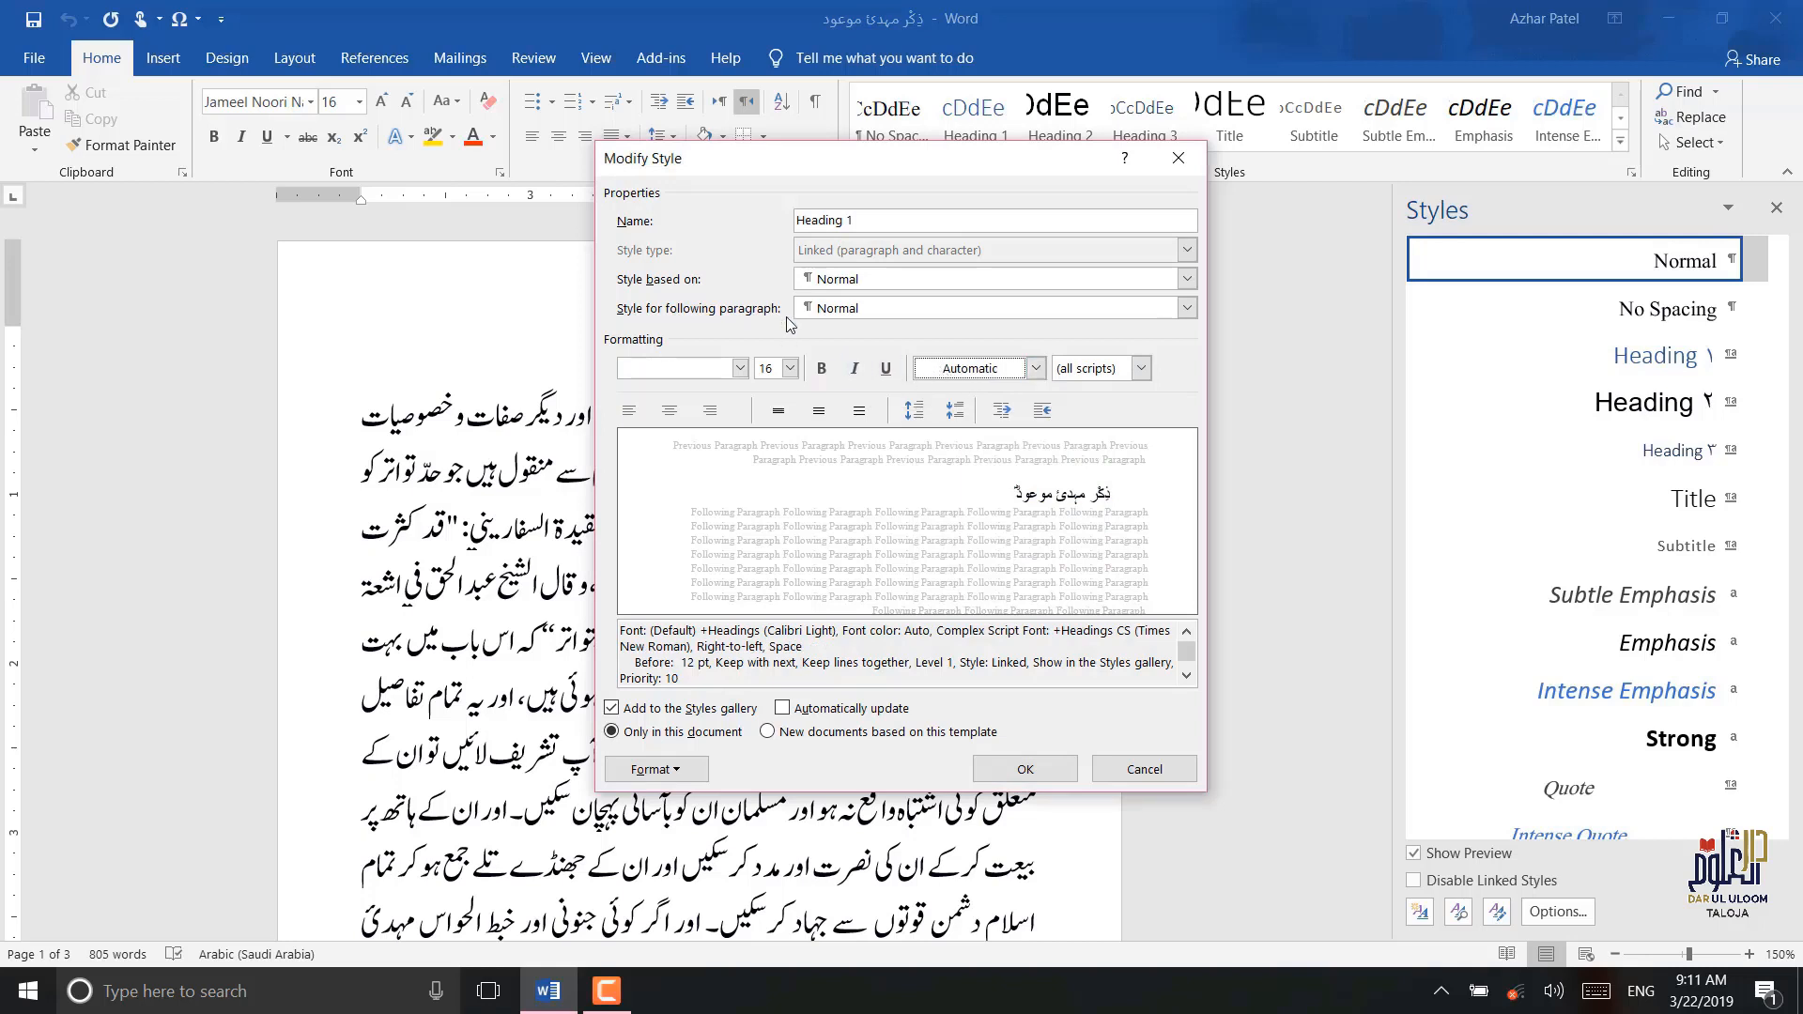
- Set the Heading 1 style to 24 pt Jameel Noori Nastaleeq with centered alignment, and apply it to the title line
left_click(789, 368)
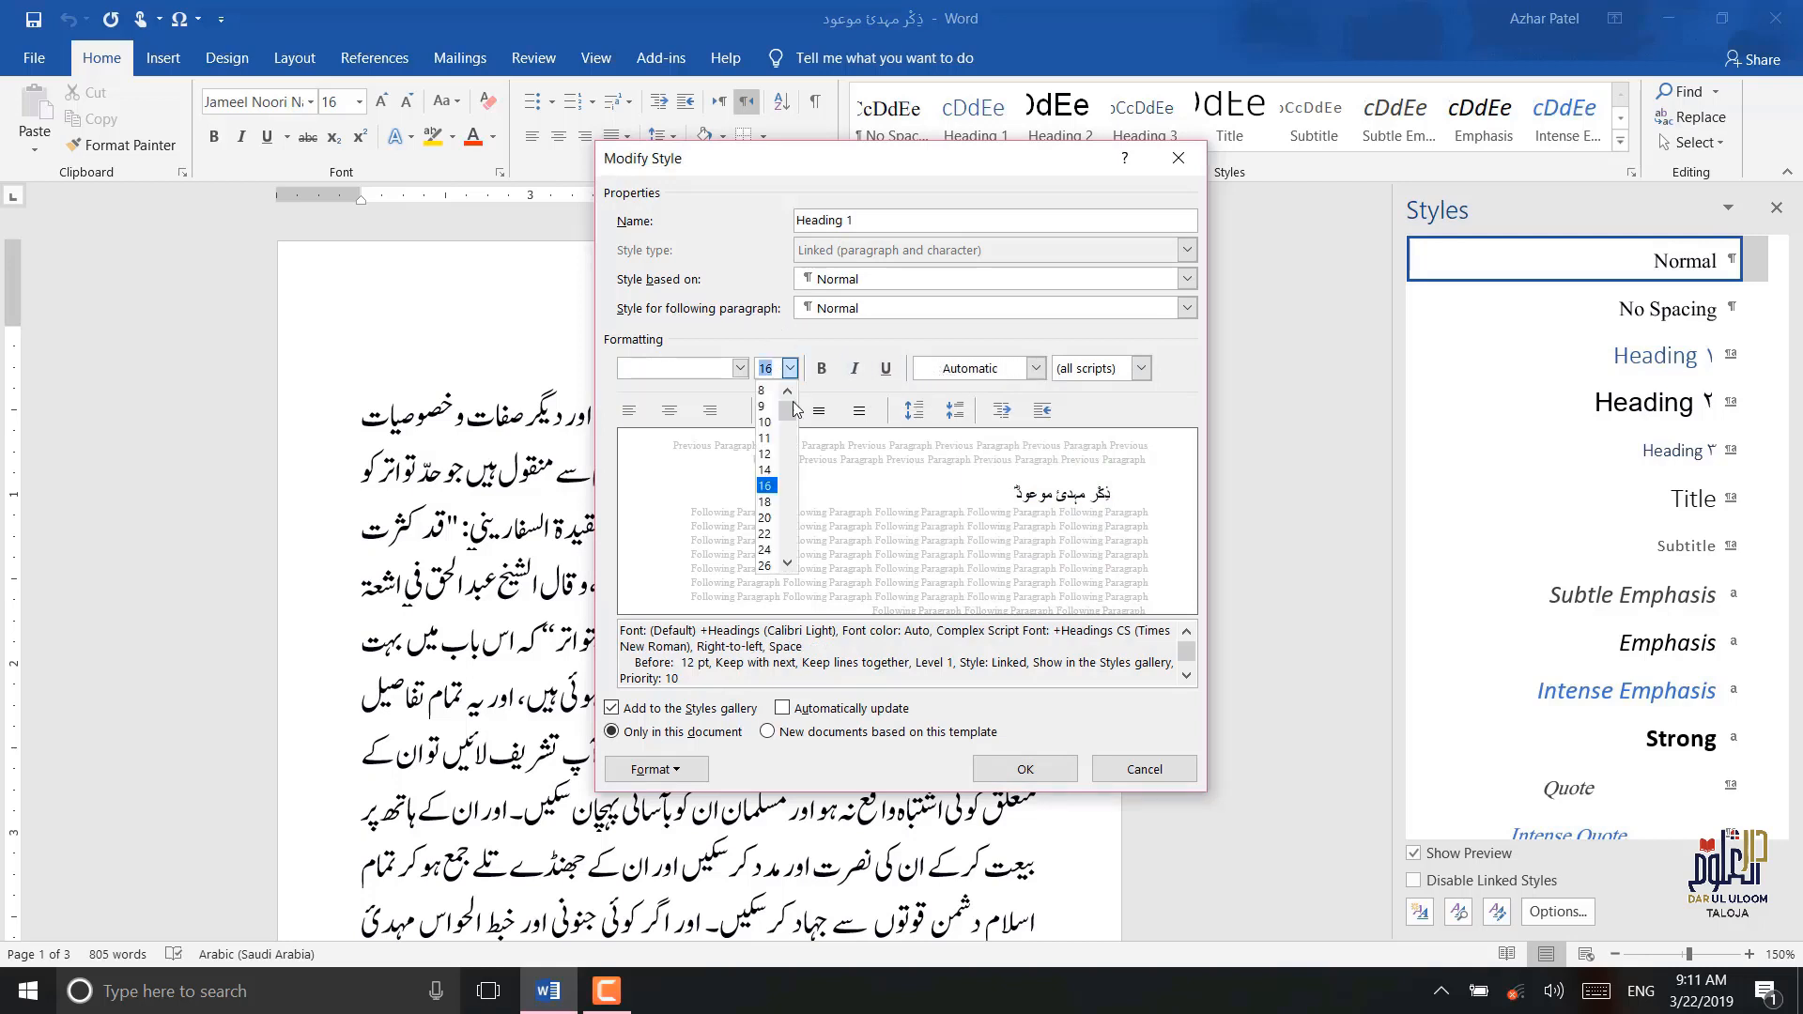
left_click(767, 550)
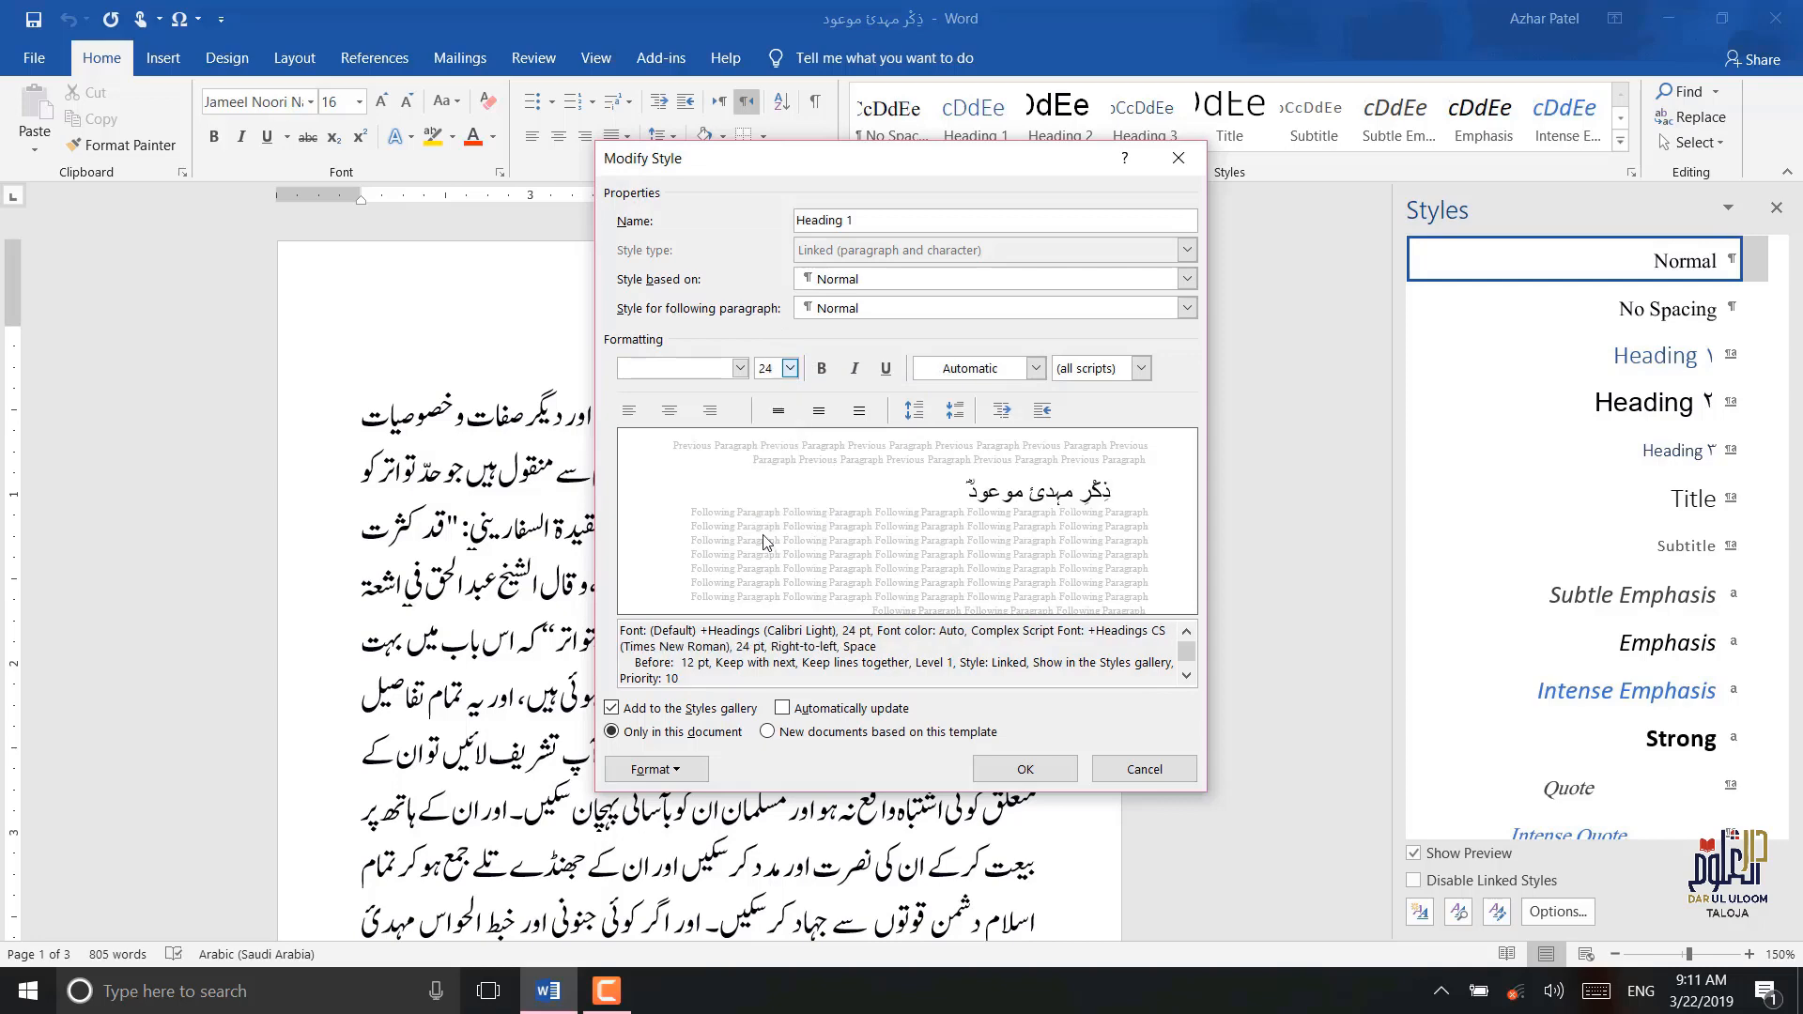
left_click(741, 368)
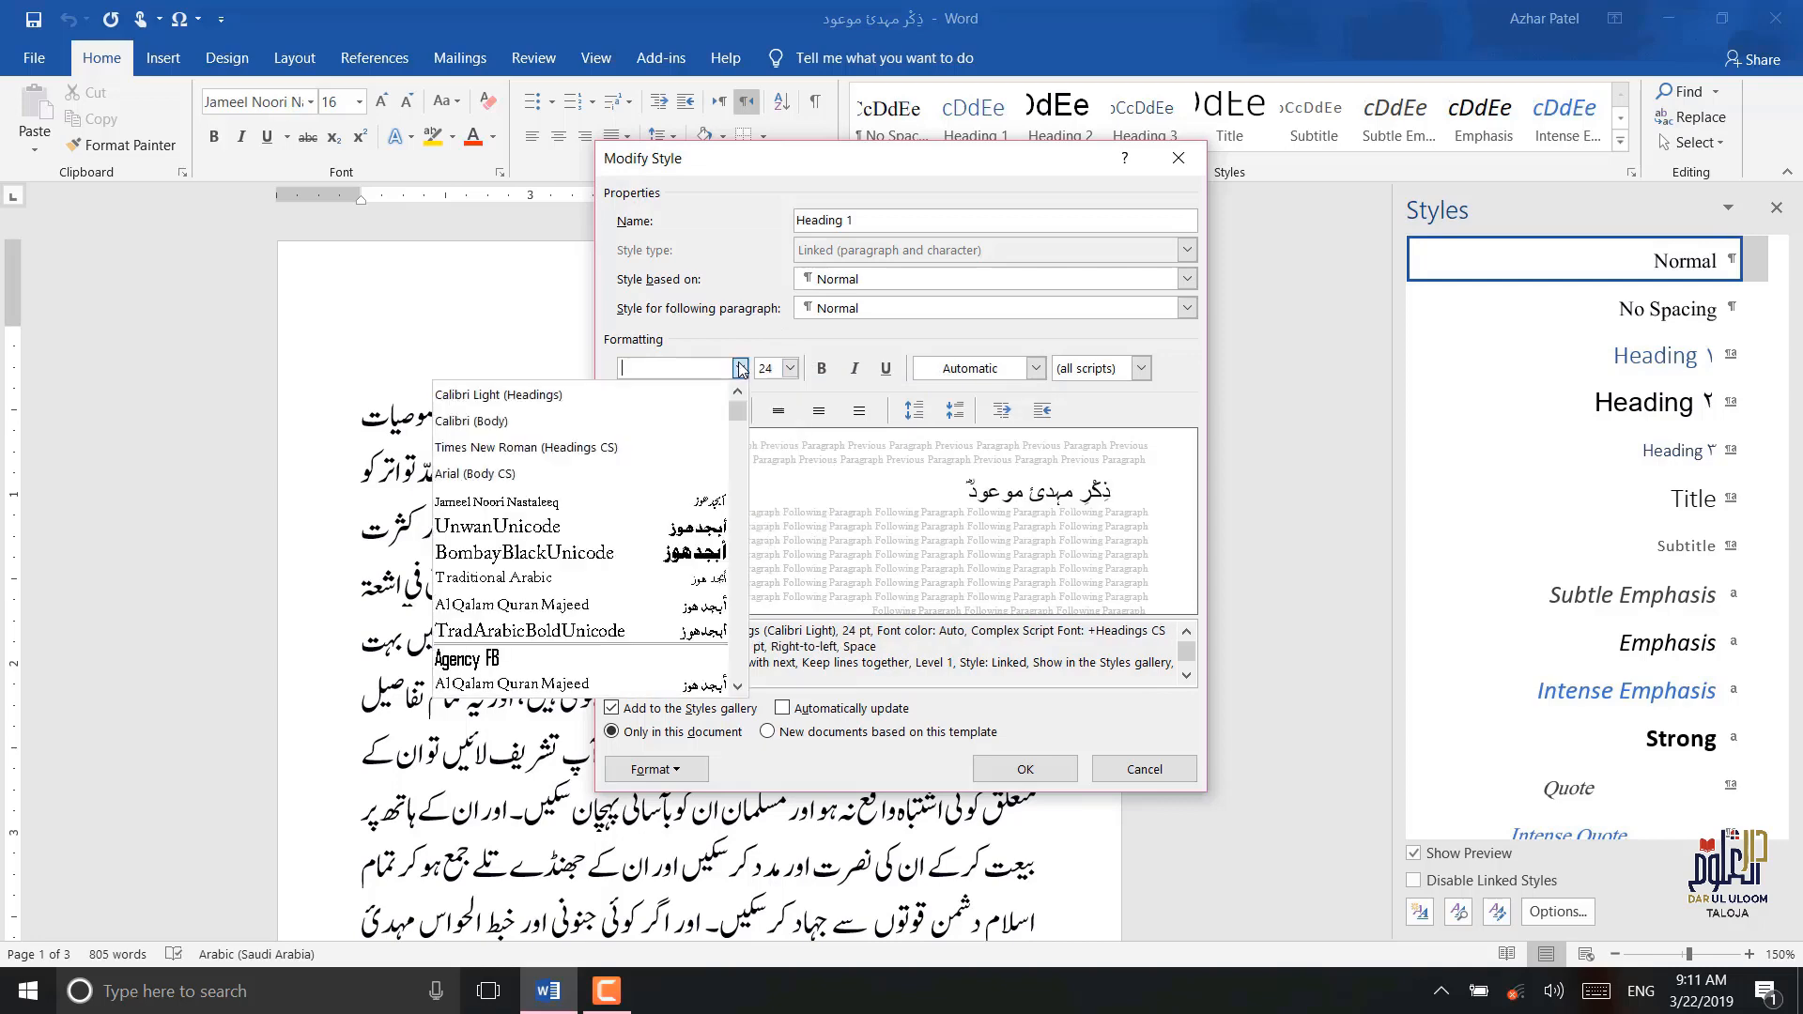
left_click(481, 506)
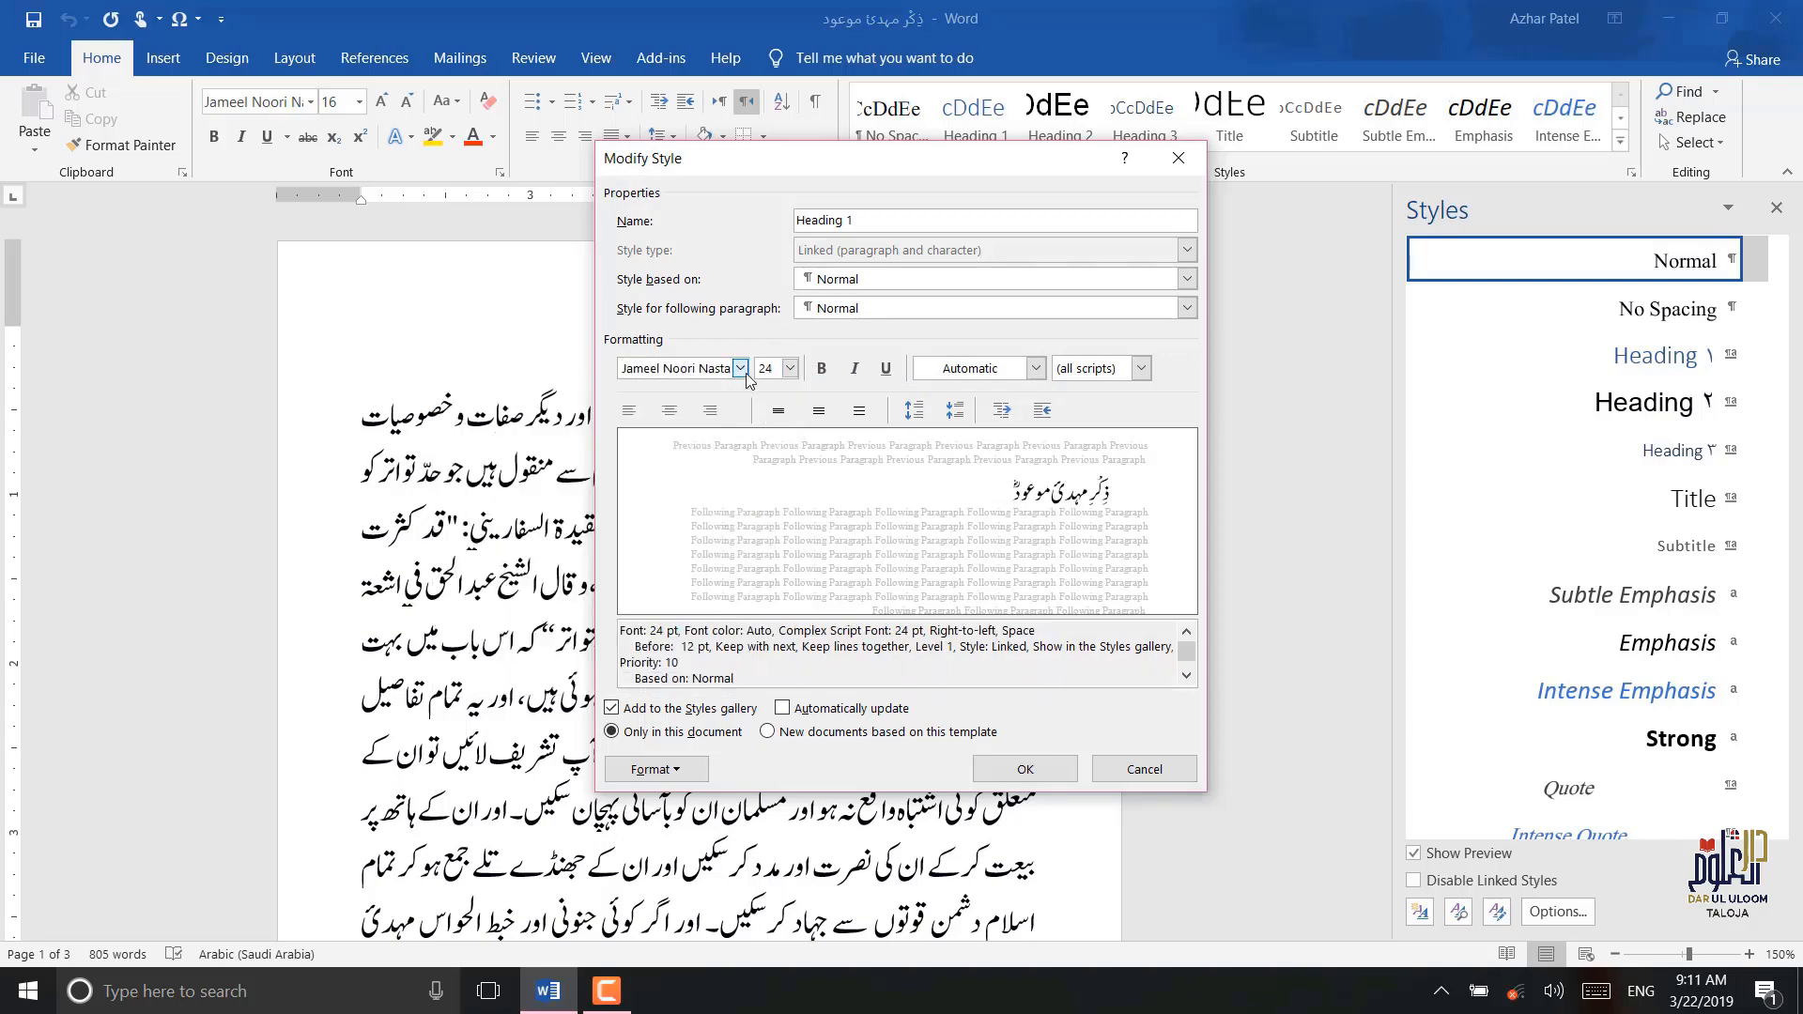
left_click(671, 413)
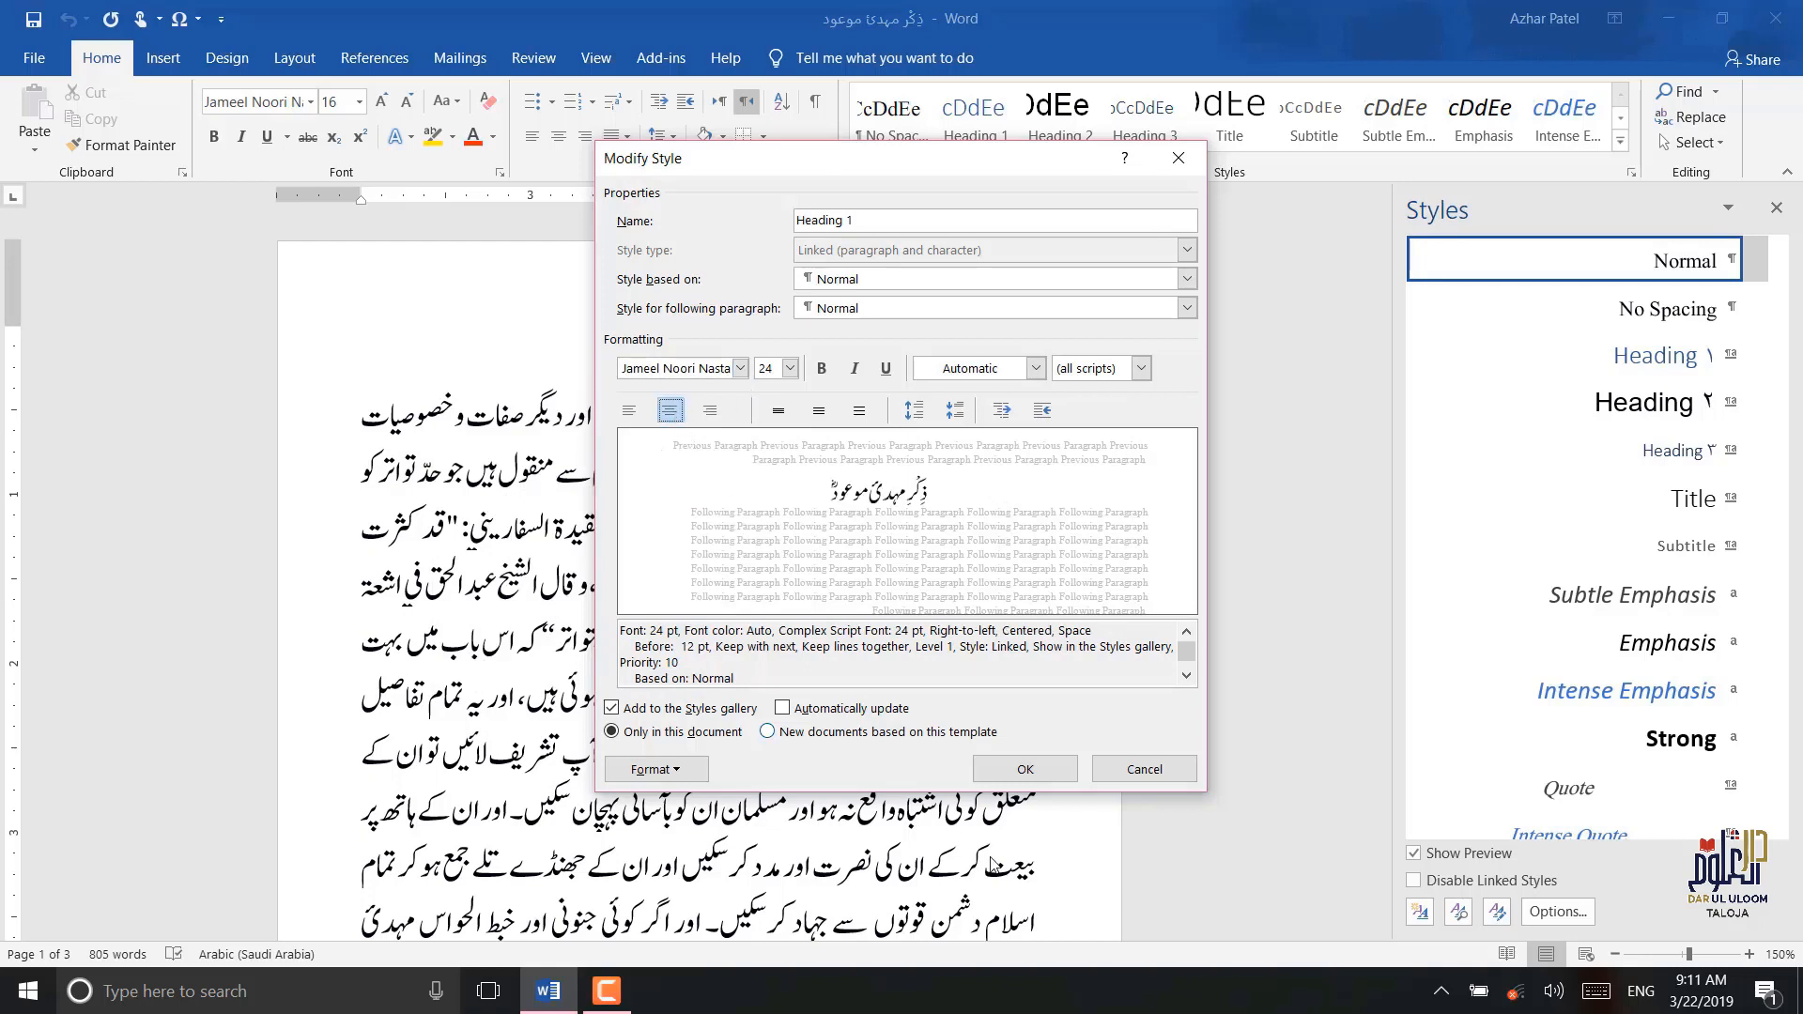
left_click(1025, 769)
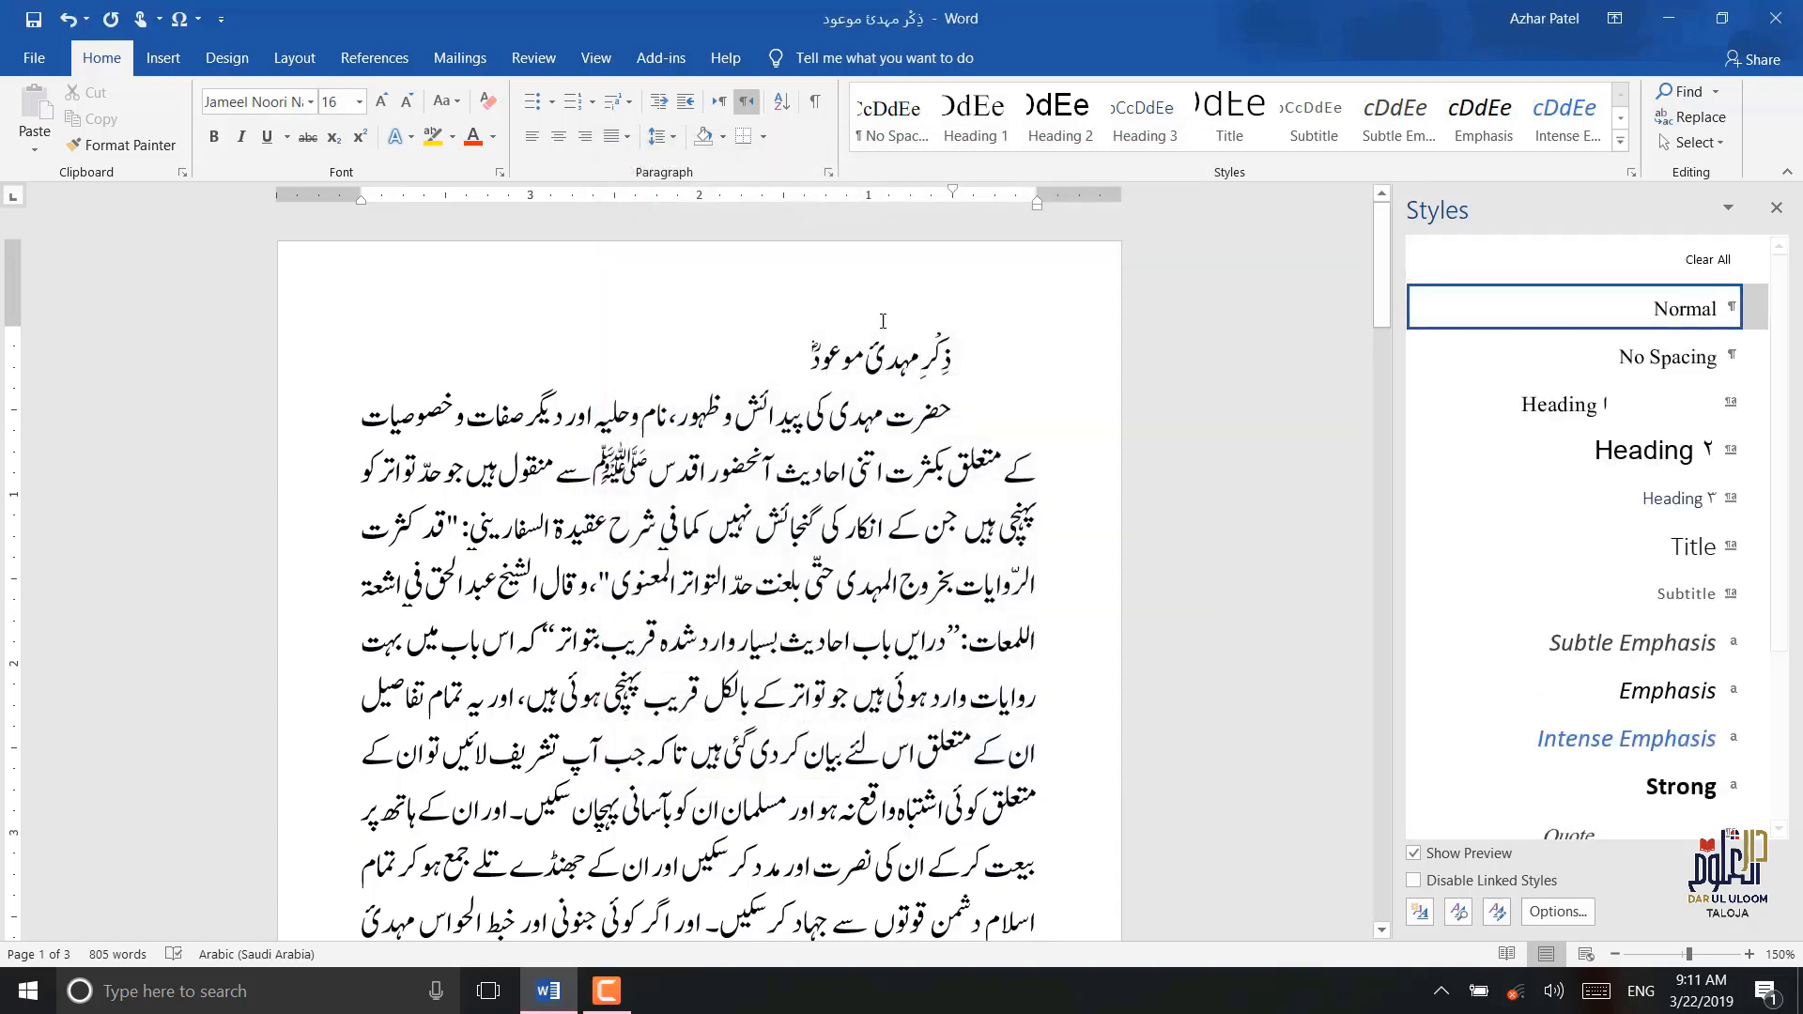
left_click(1607, 418)
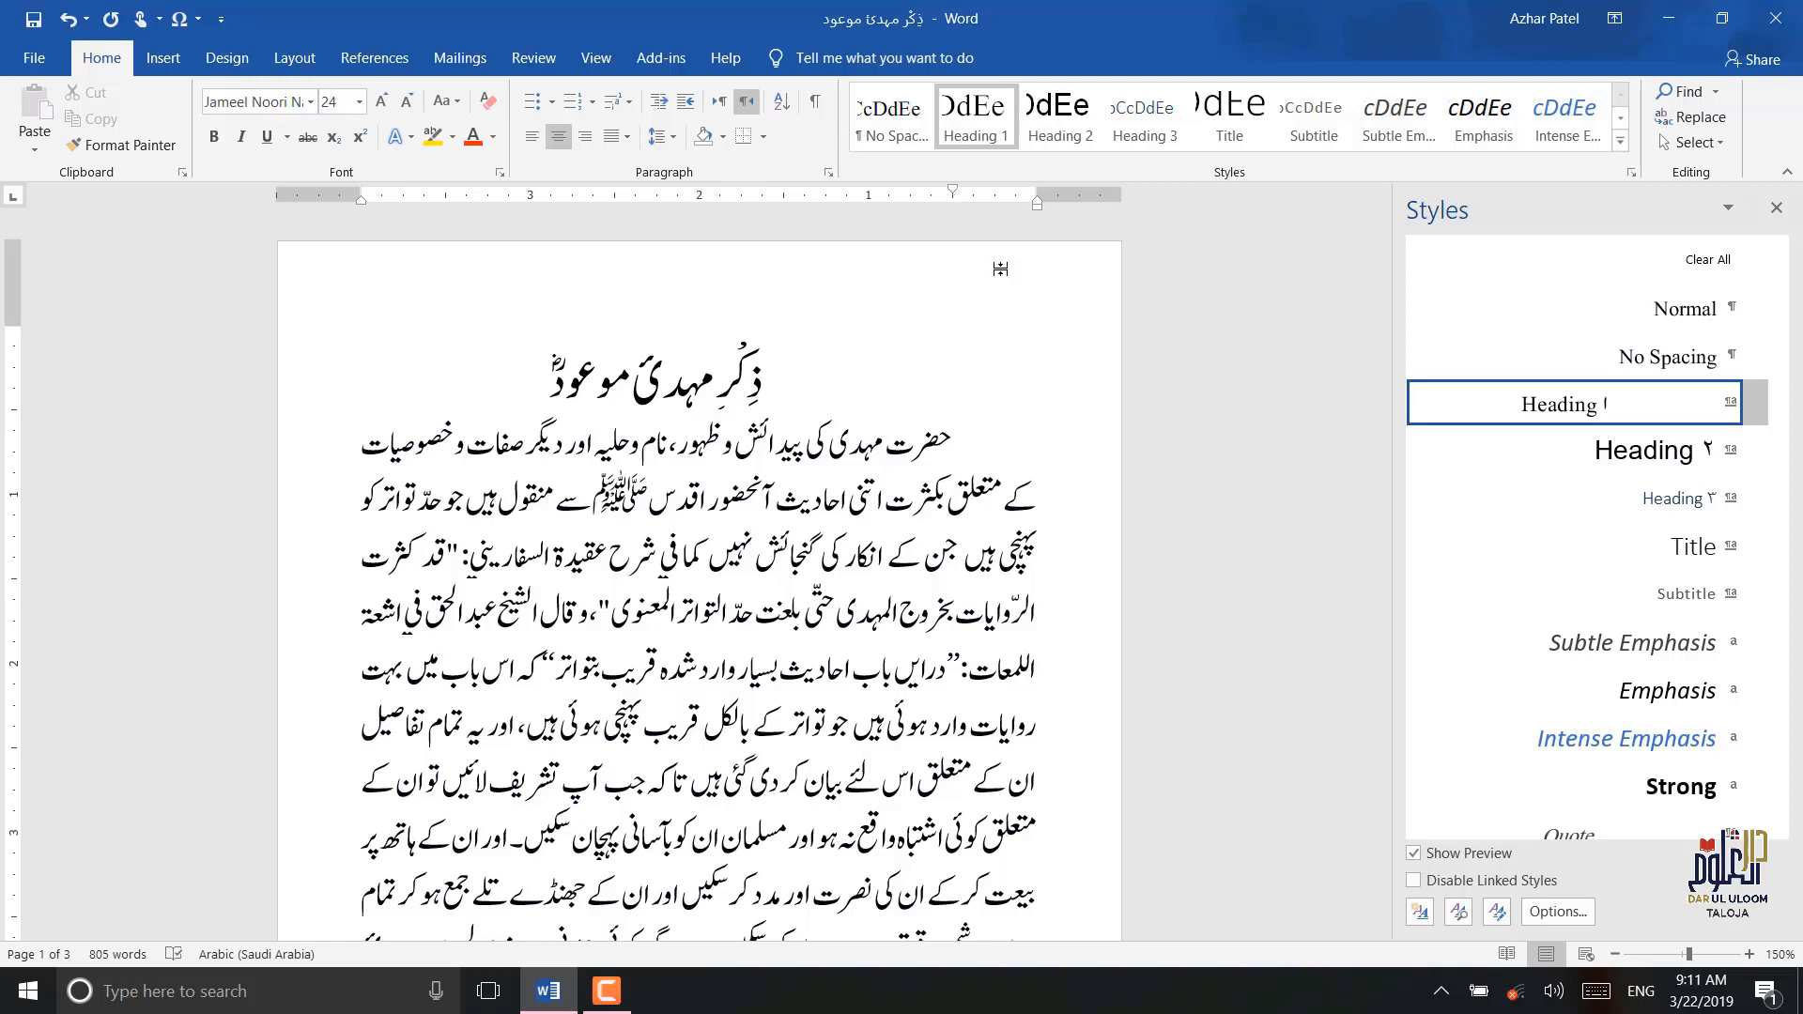
- Modify the Heading 1 style's paragraph format so its special indentation is set to (none)
mouse_move(1635, 305)
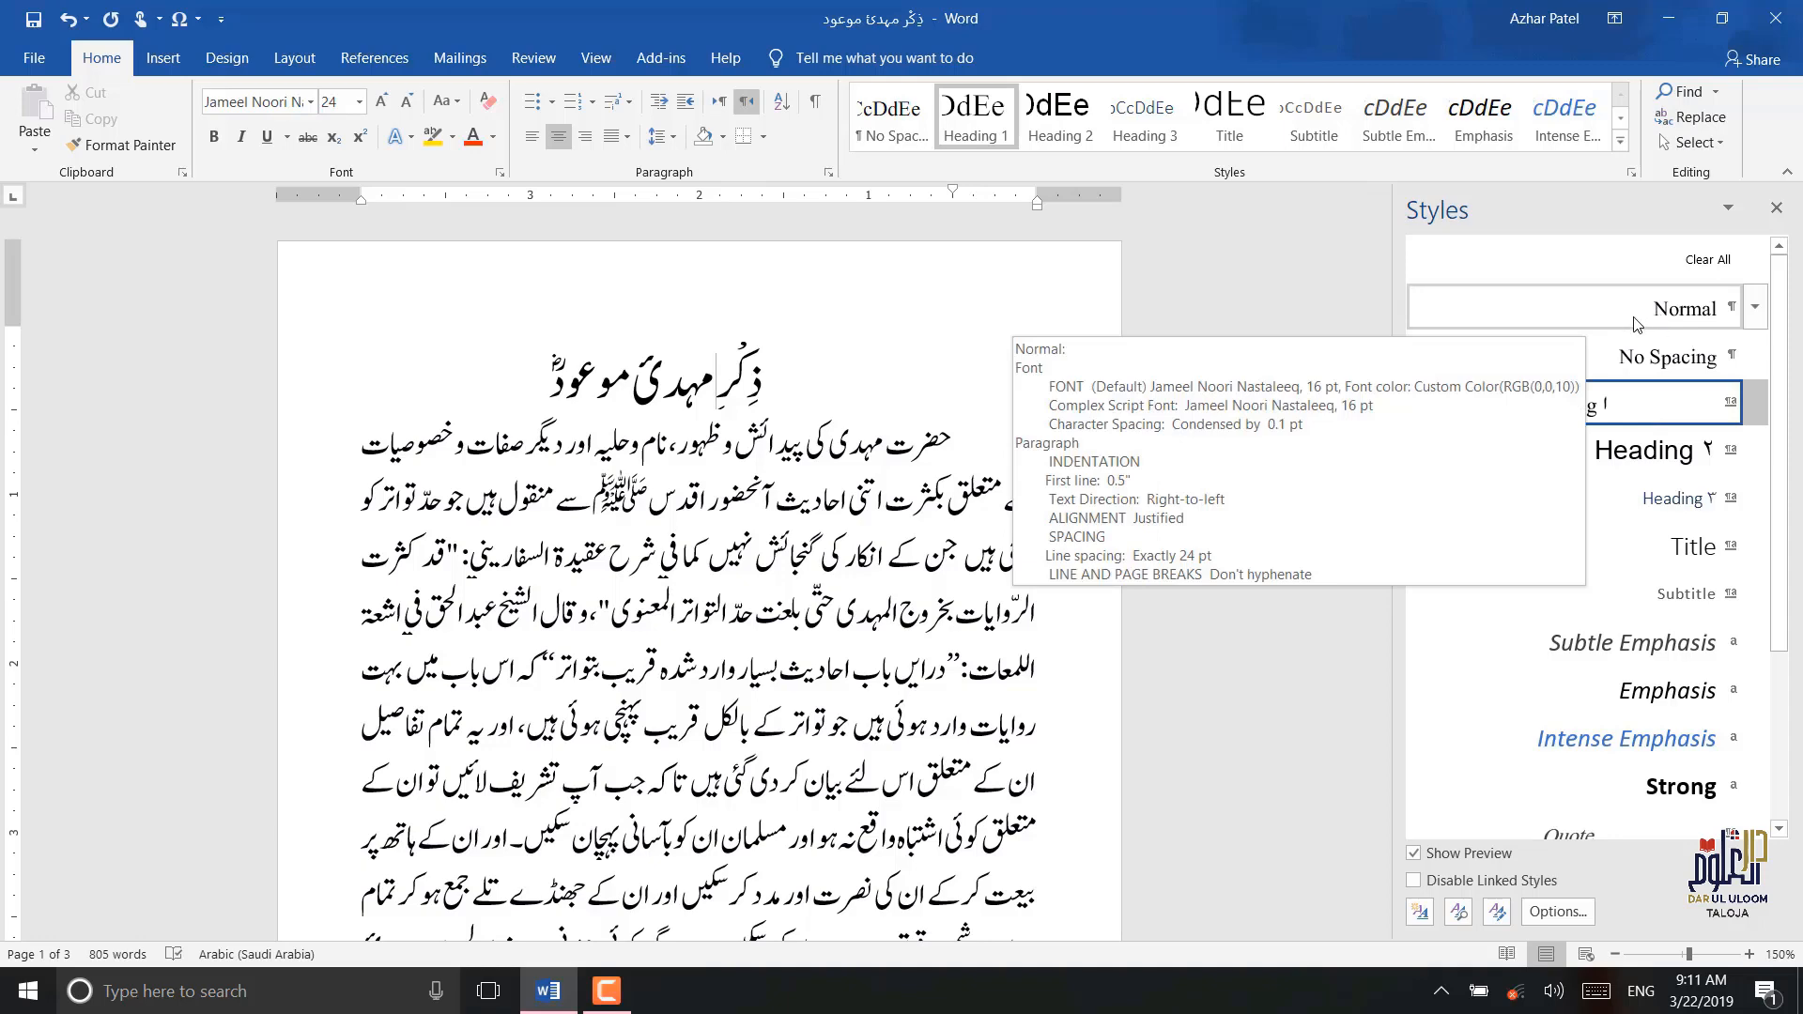
mouse_move(1653, 383)
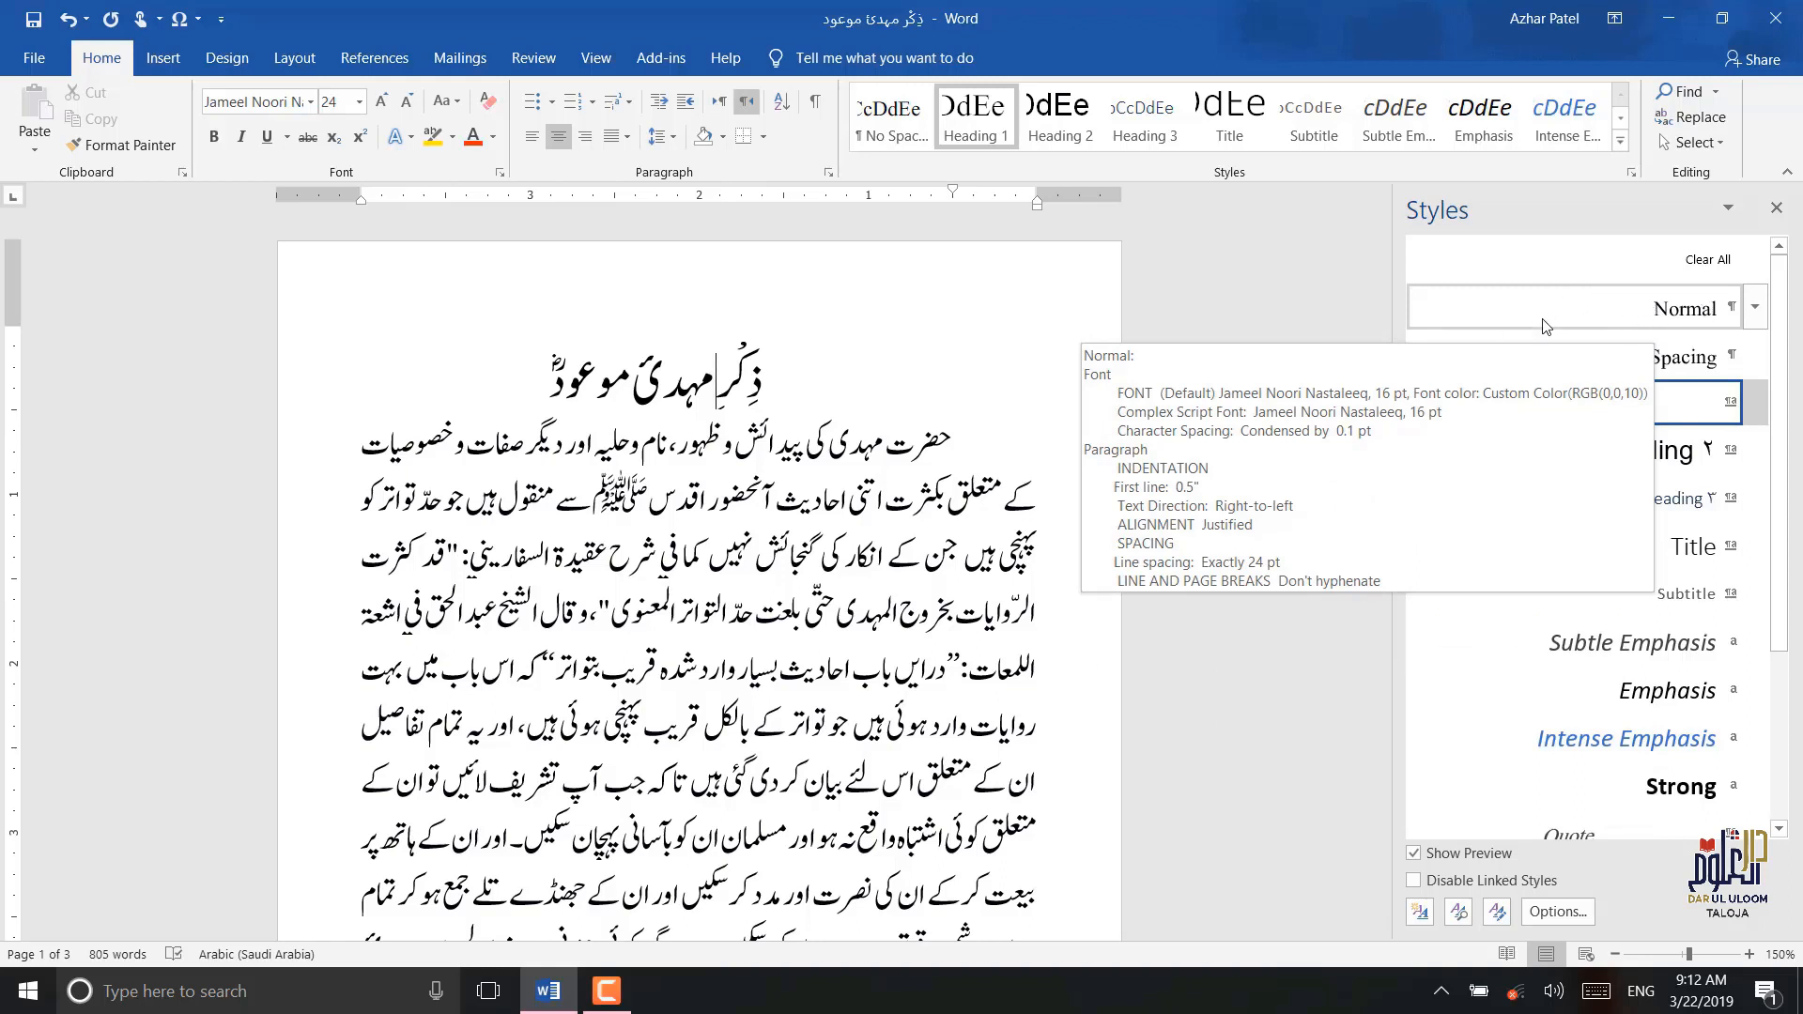
mouse_move(1609, 405)
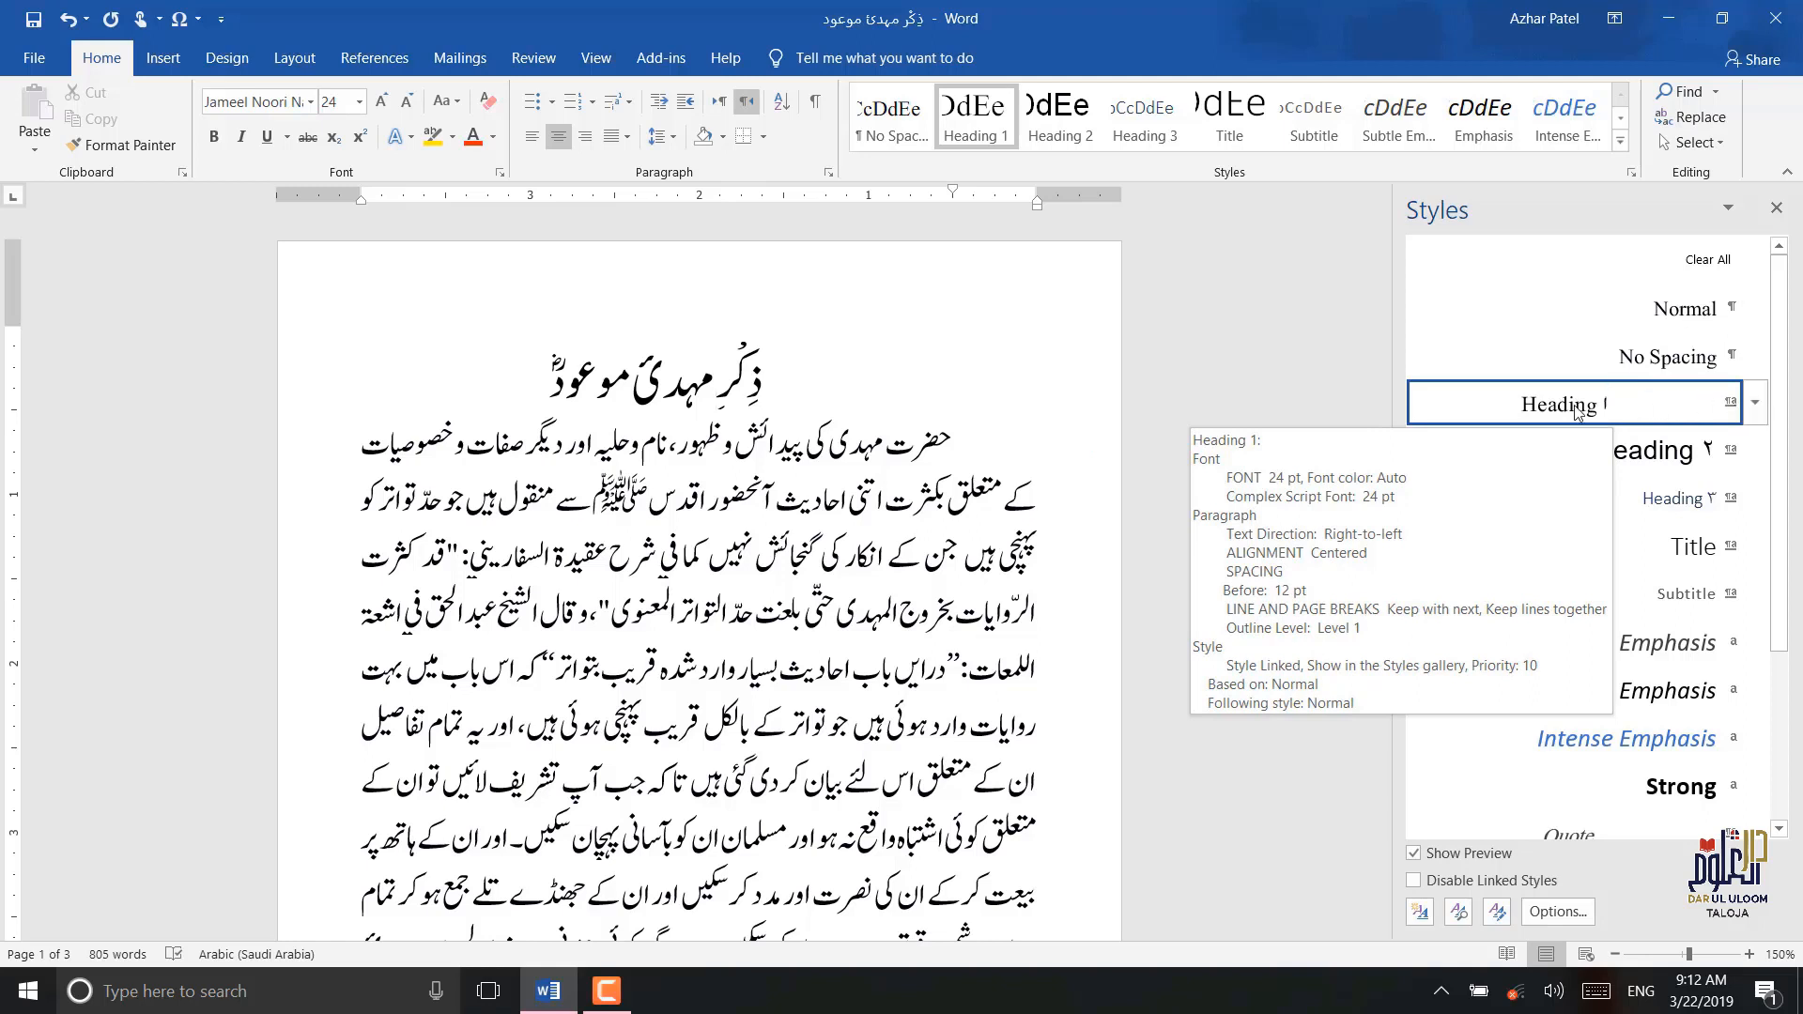
left_click(1757, 409)
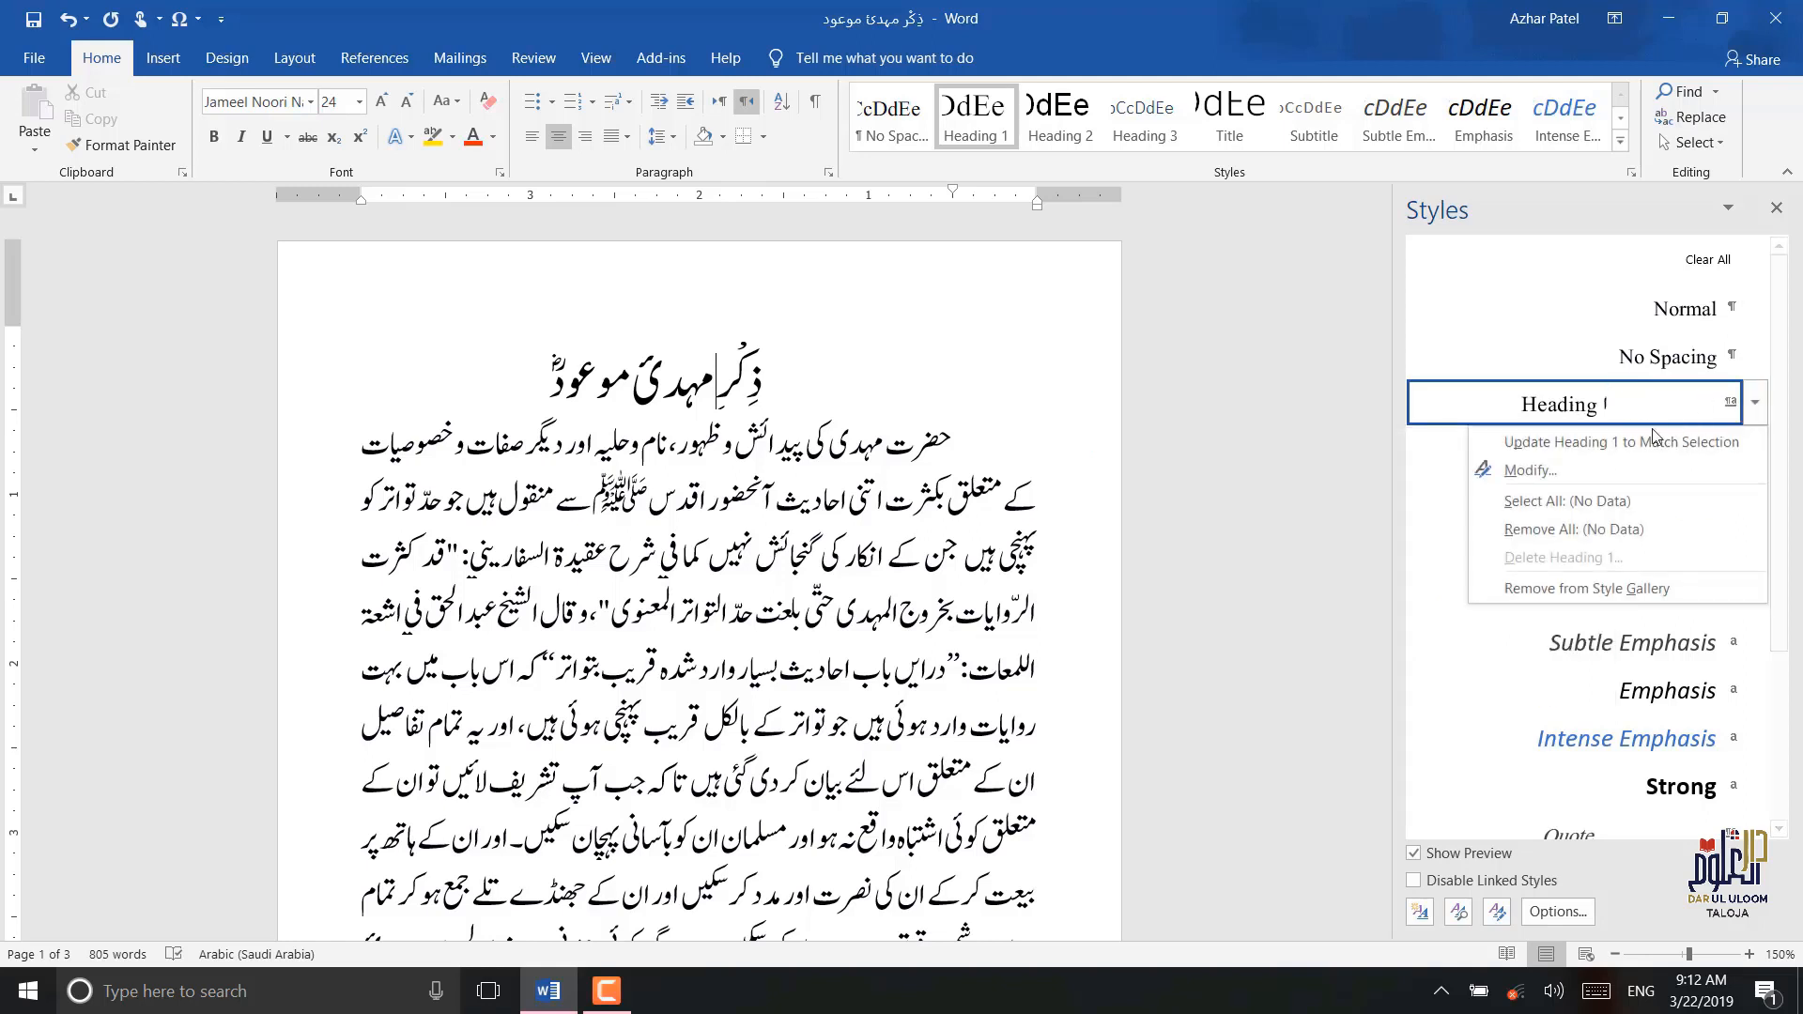
left_click(1547, 472)
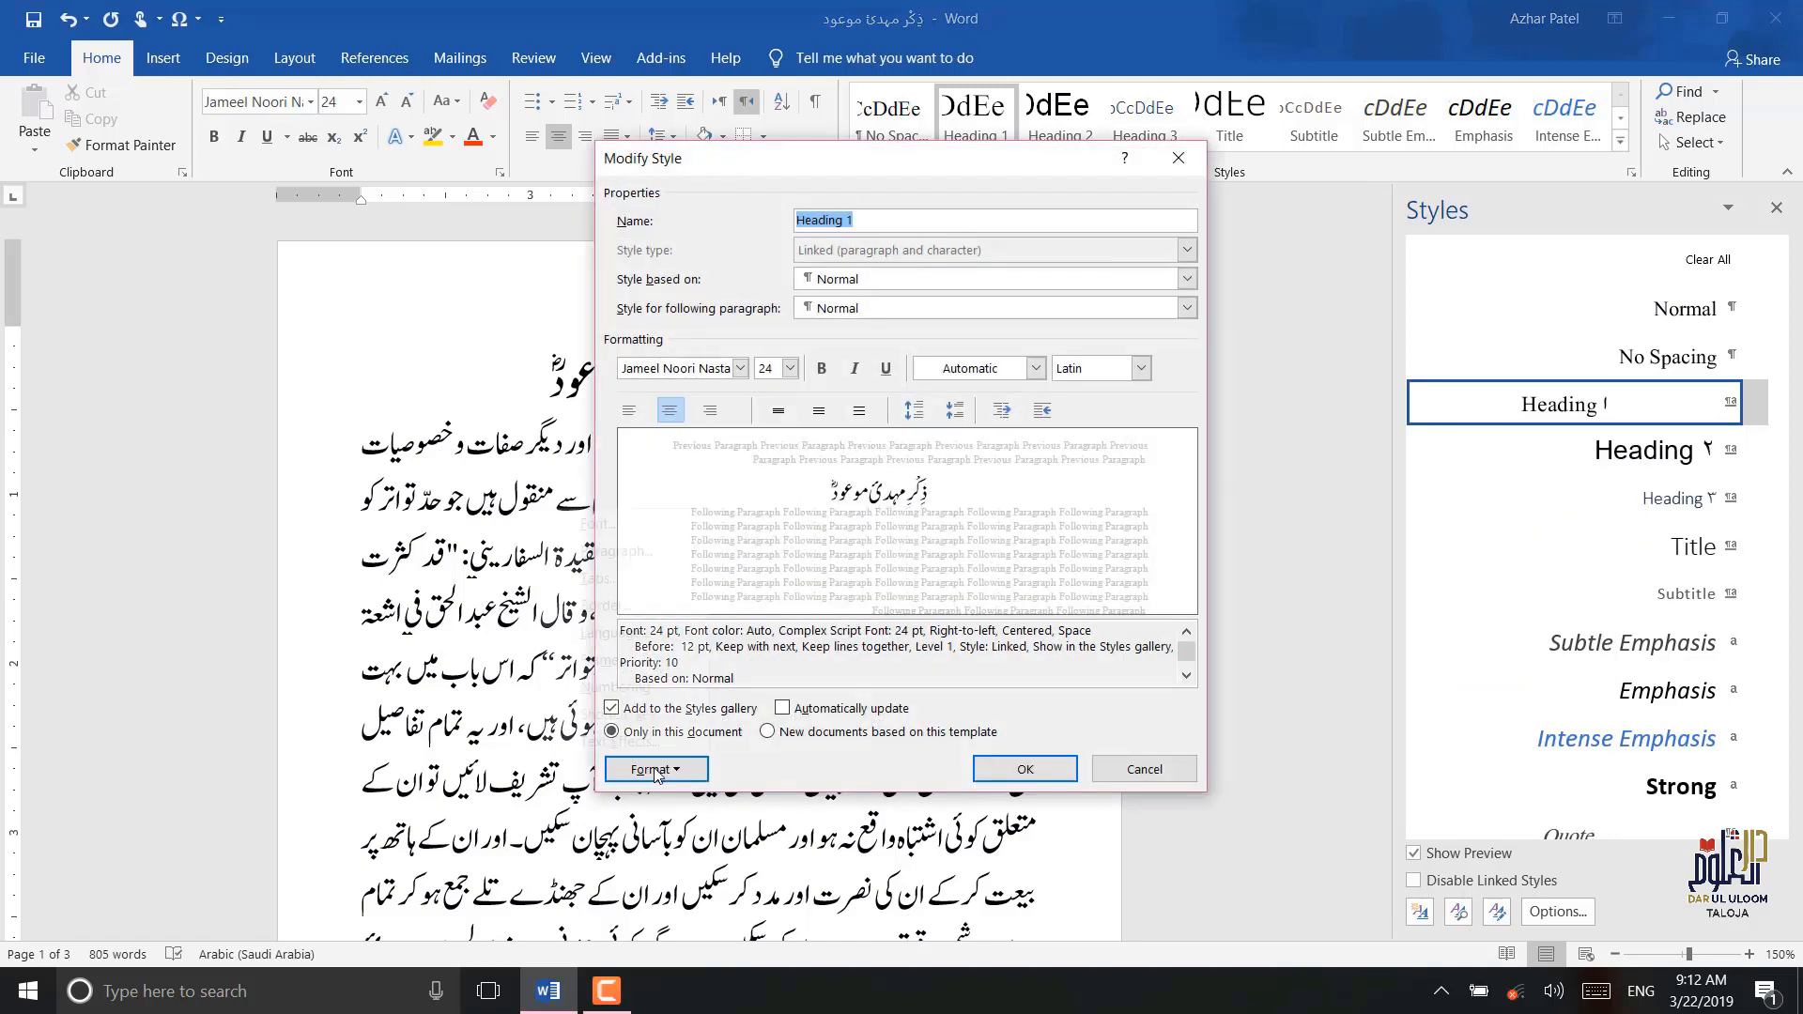
left_click(653, 769)
left_click(618, 551)
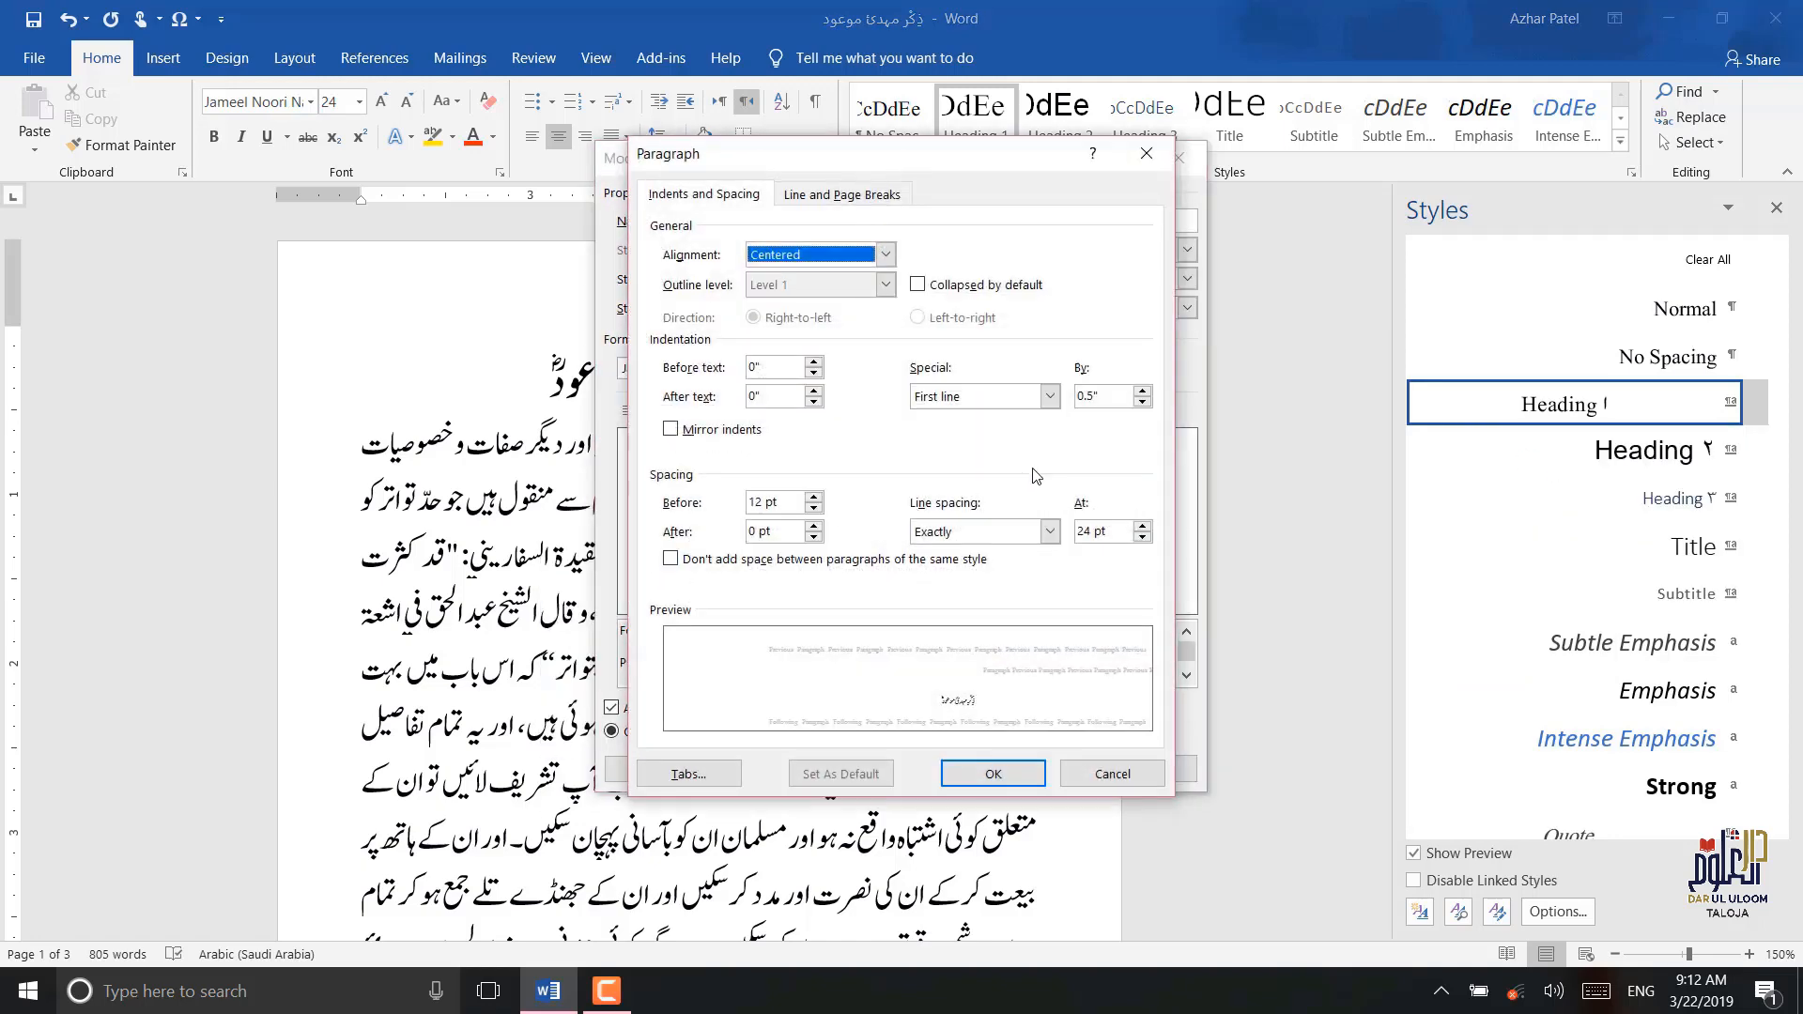
left_click(1050, 397)
left_click(995, 417)
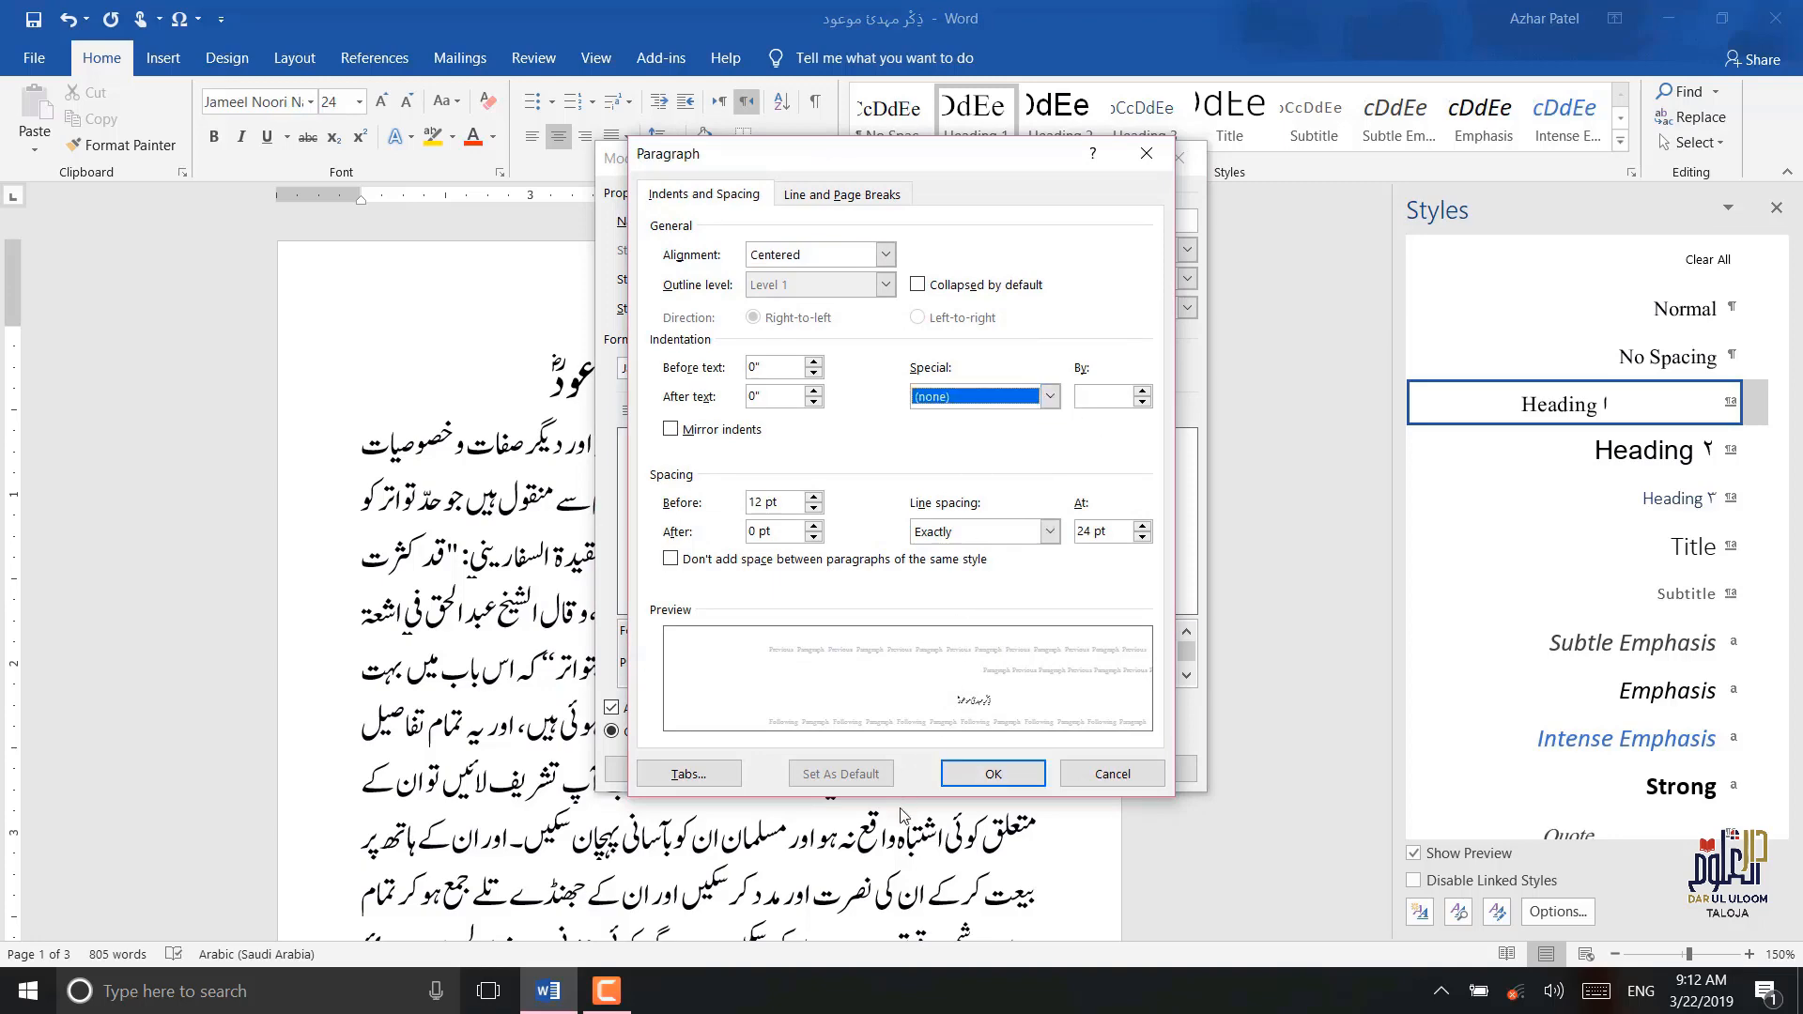
left_click(998, 776)
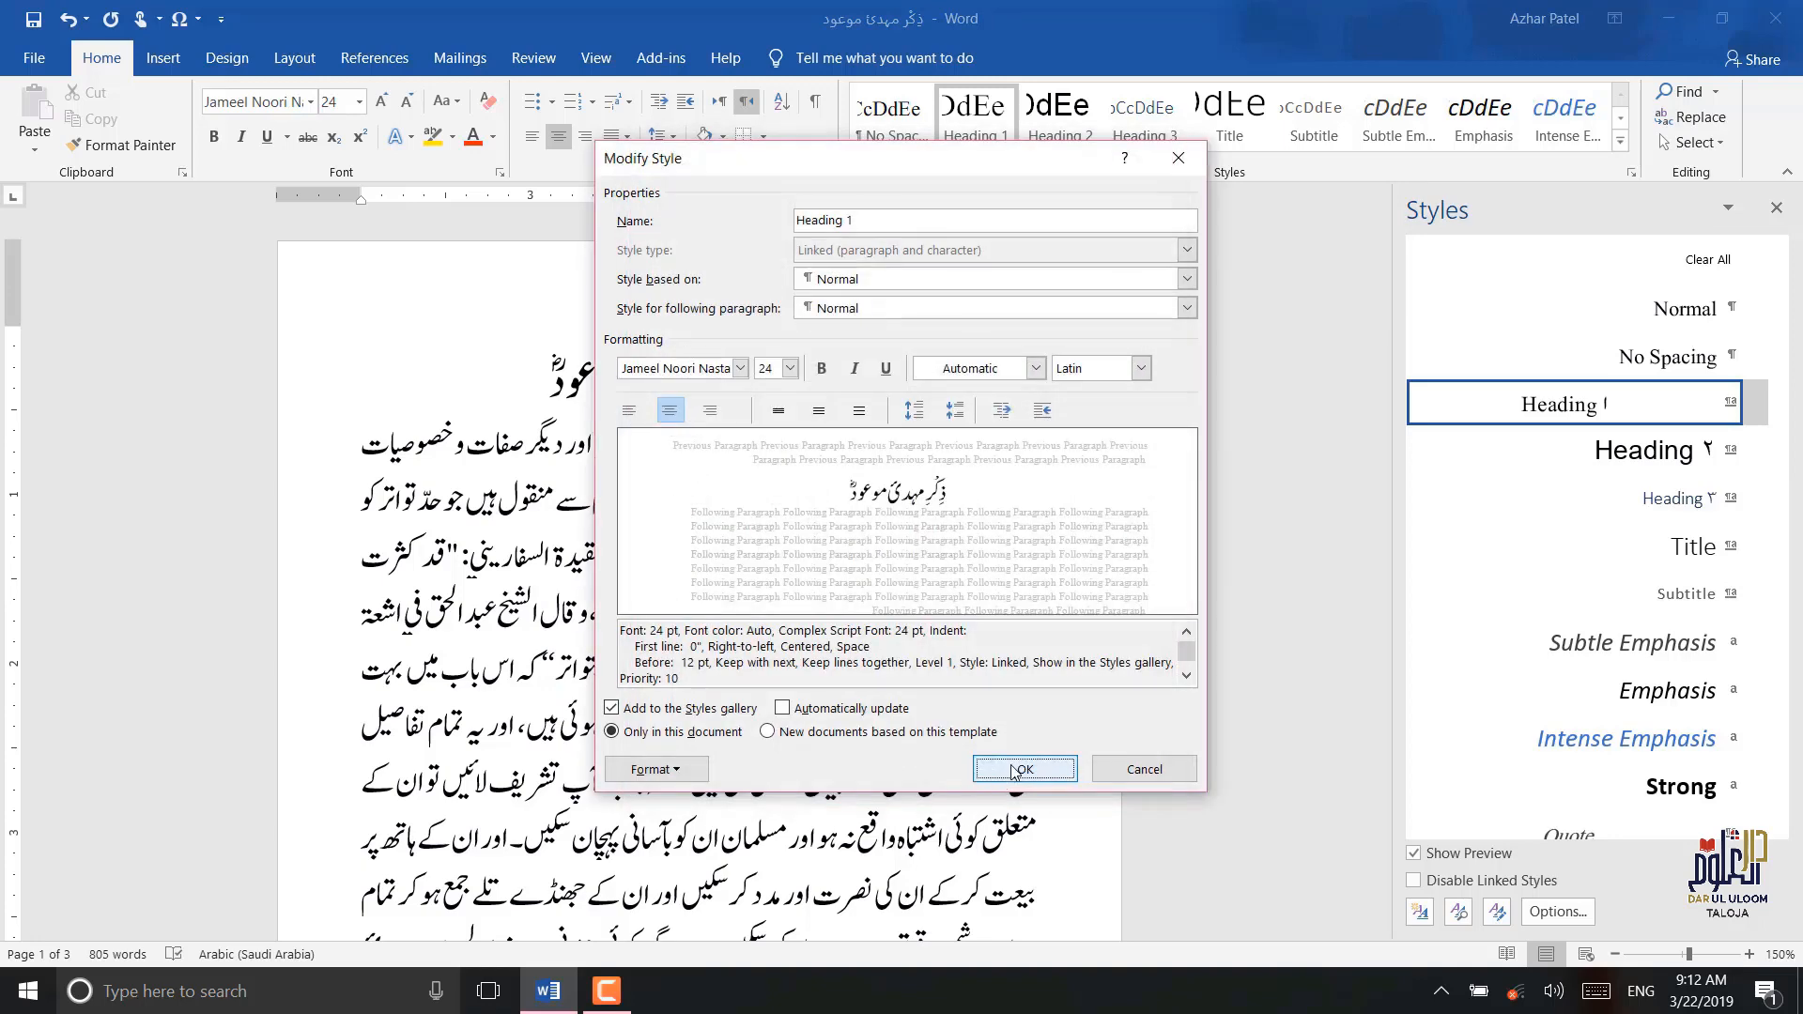
left_click(1009, 770)
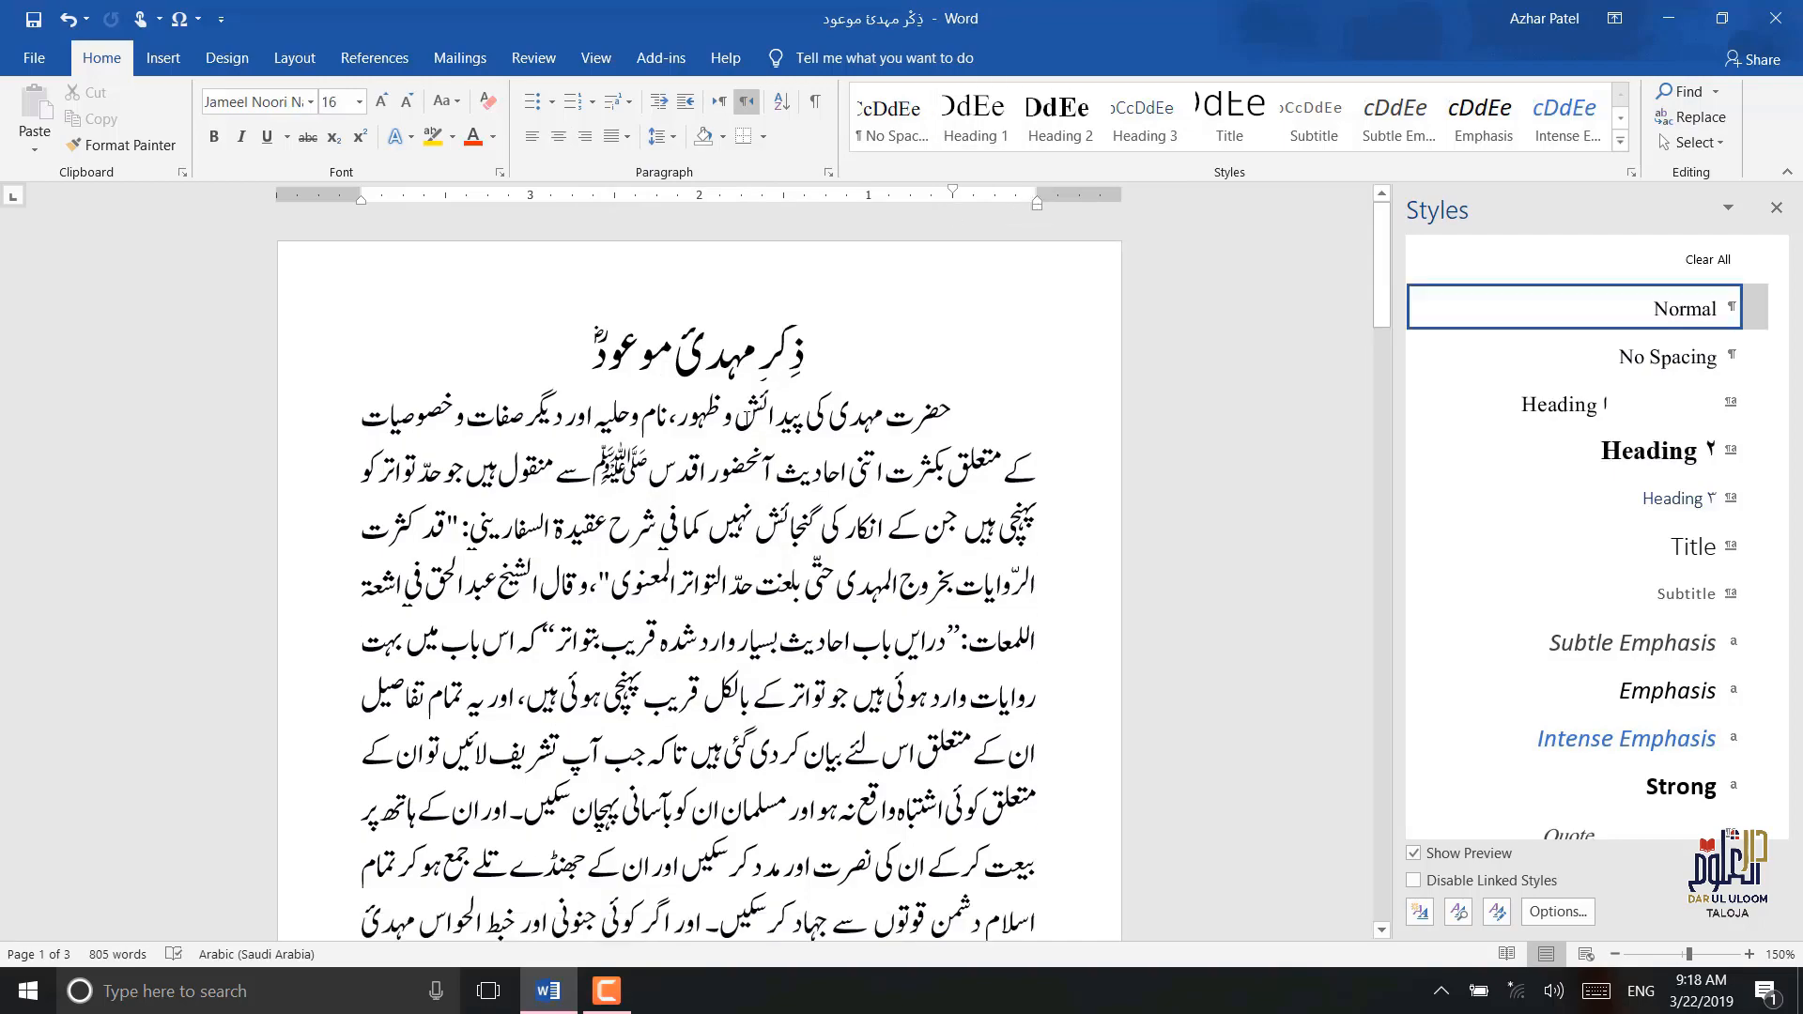
- With the cursor in the نام ولقب subheading, modify the Heading 2 style to use the Automatic font color for all scripts
scroll(902, 675, "down", 15)
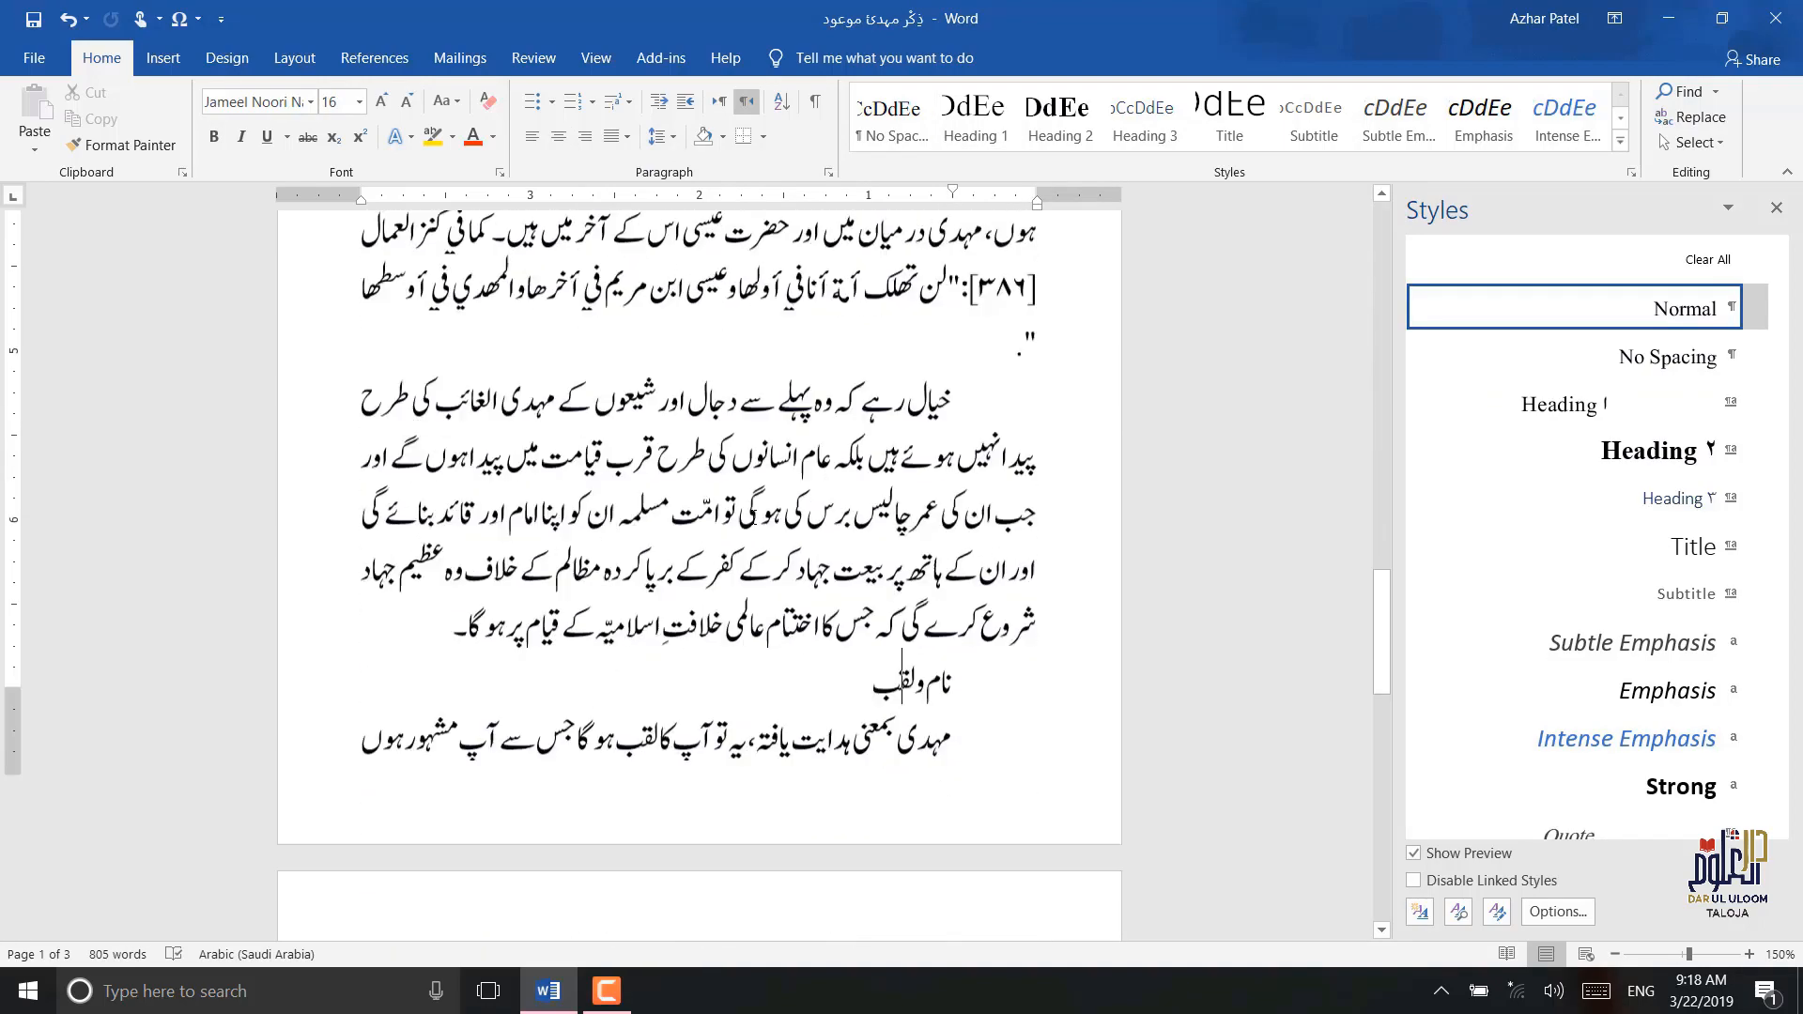
scroll(902, 675, "down", 5)
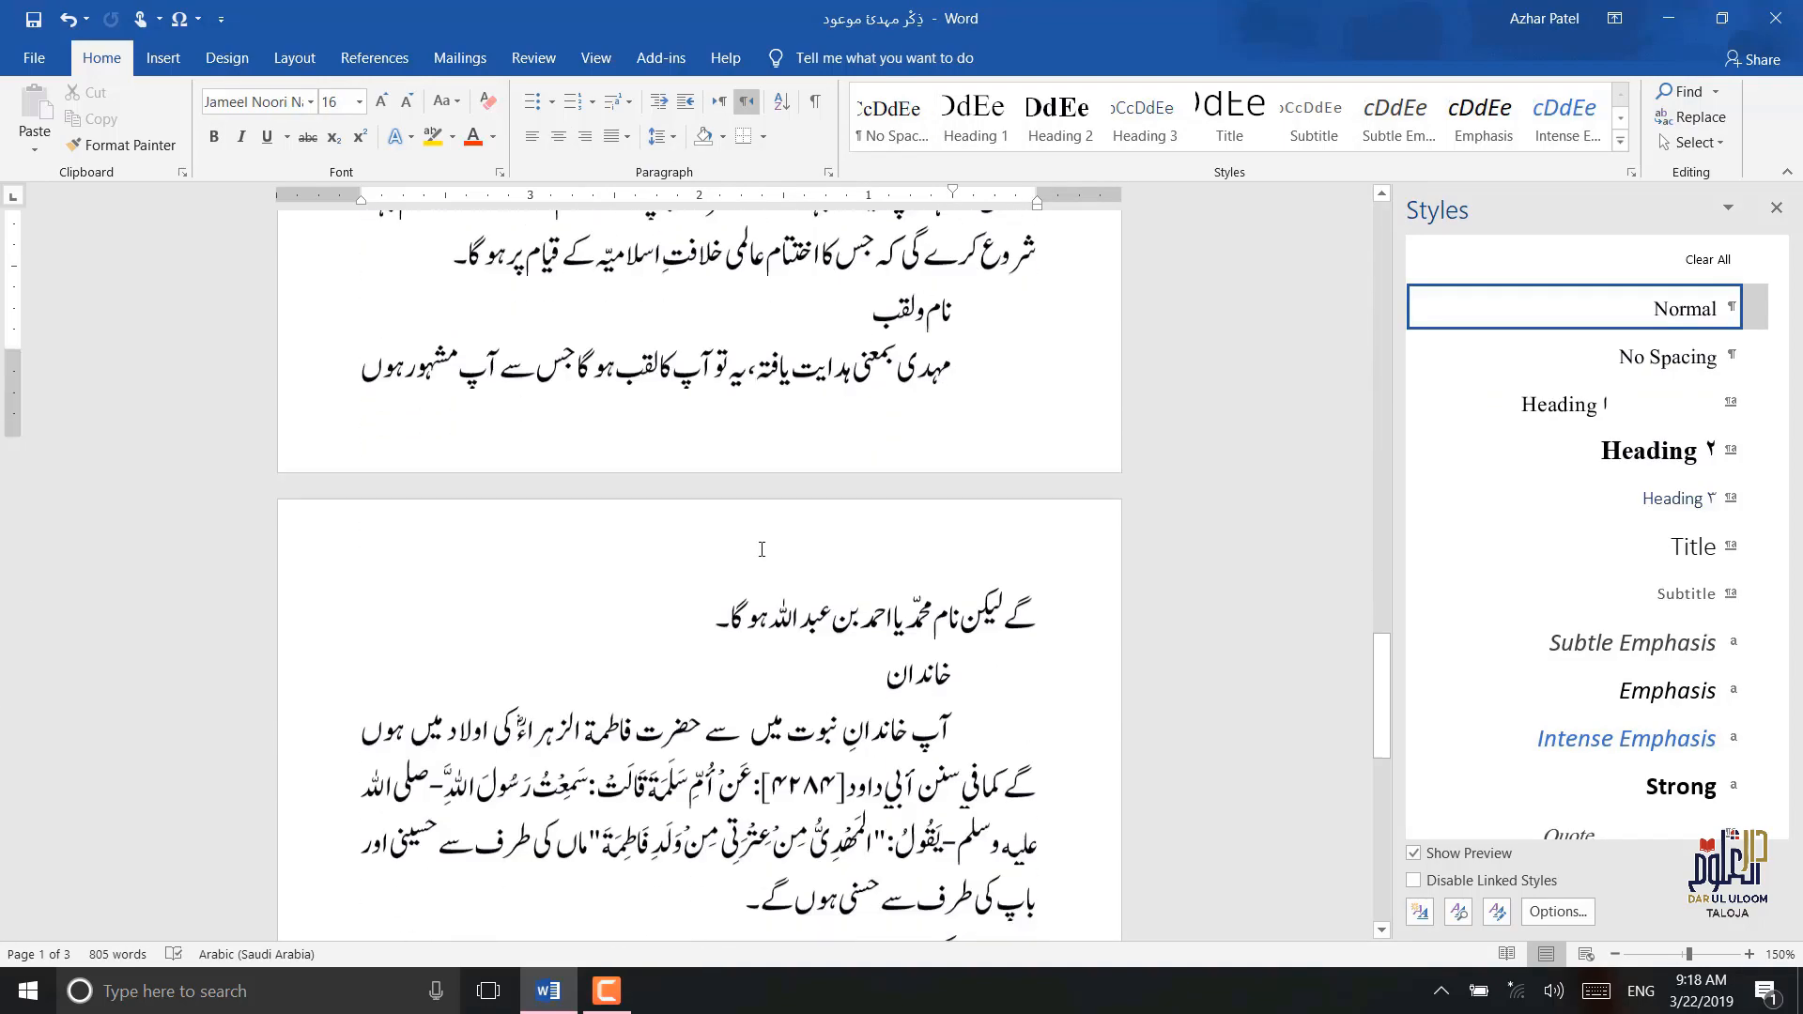
left_click(929, 669)
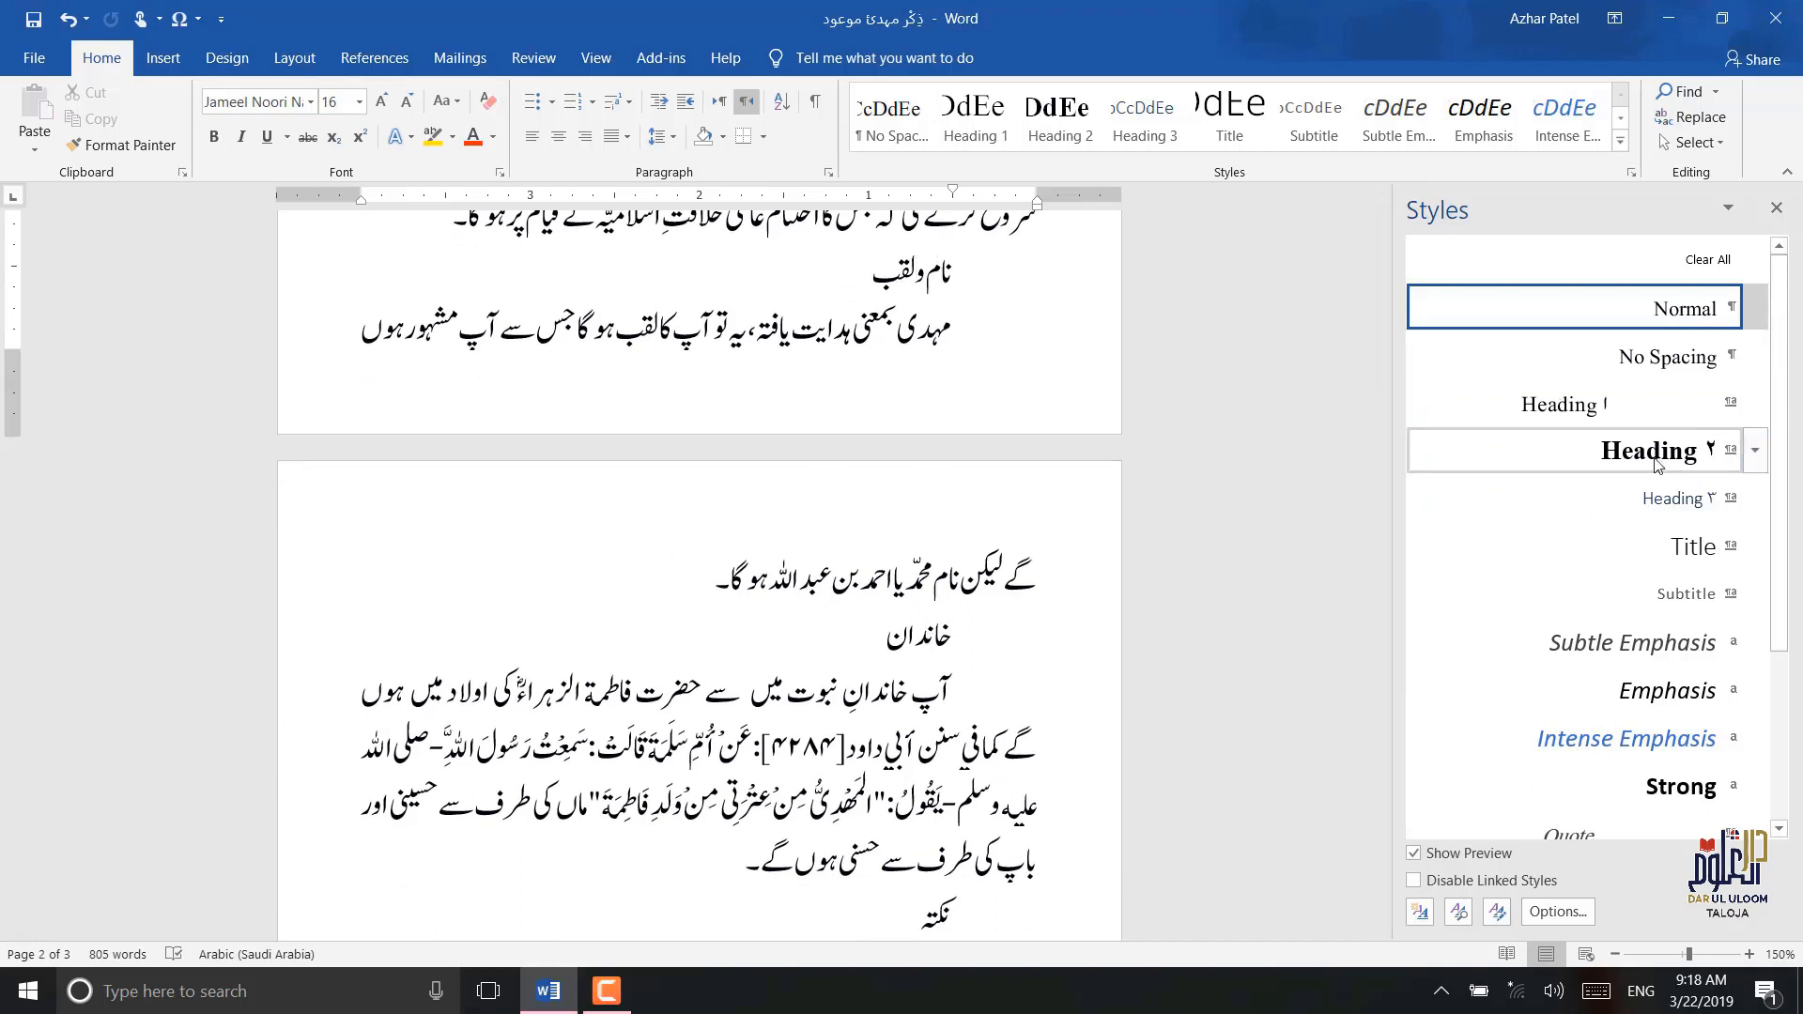
left_click(1757, 453)
left_click(1553, 518)
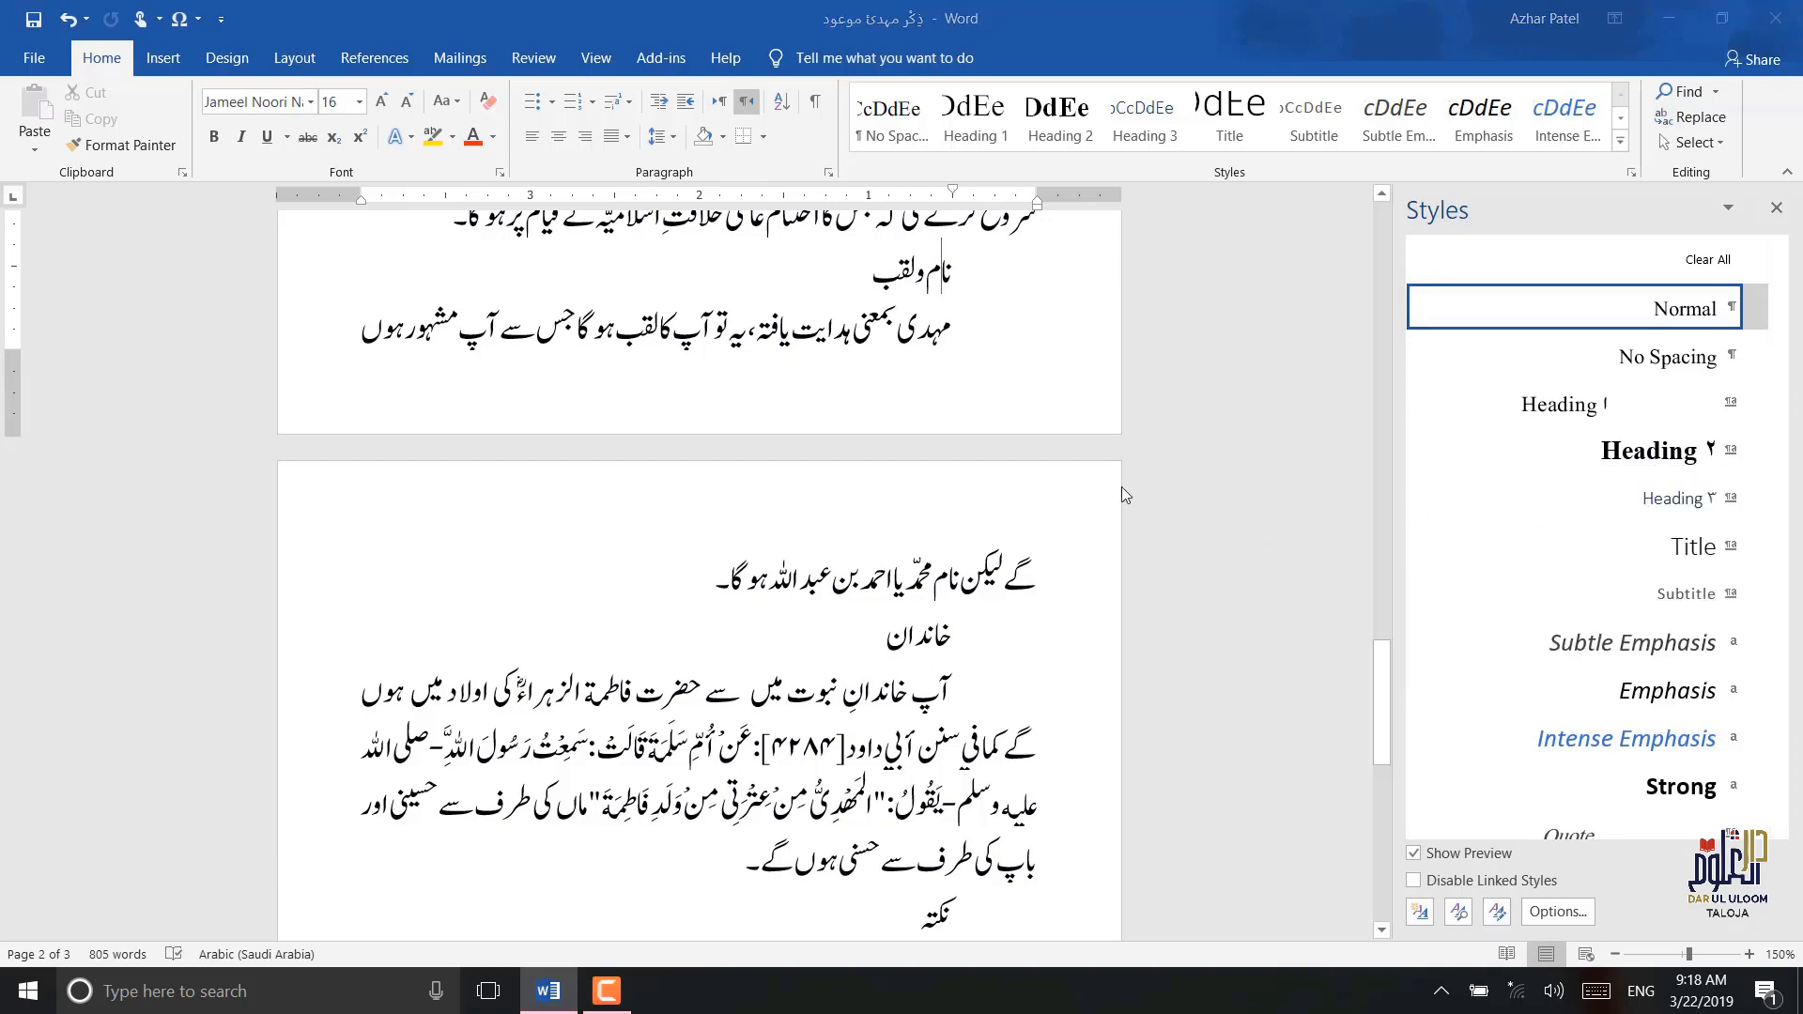
left_click(1142, 367)
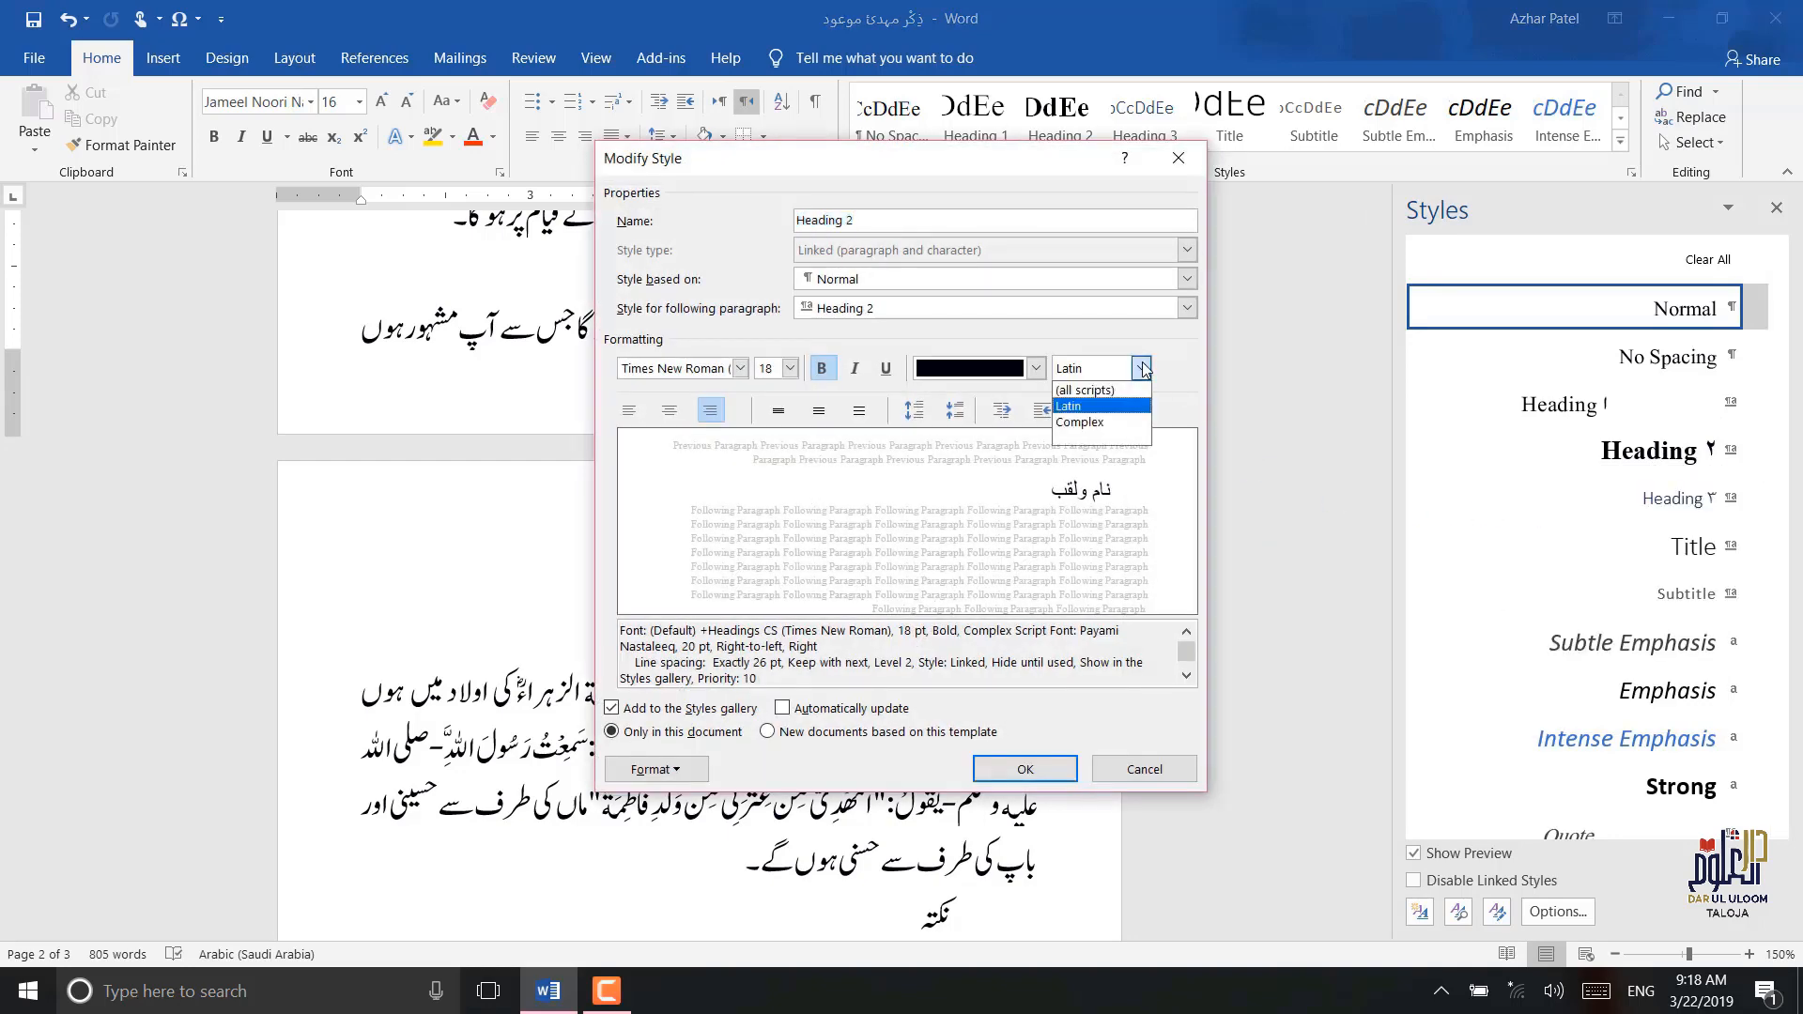
left_click(1102, 391)
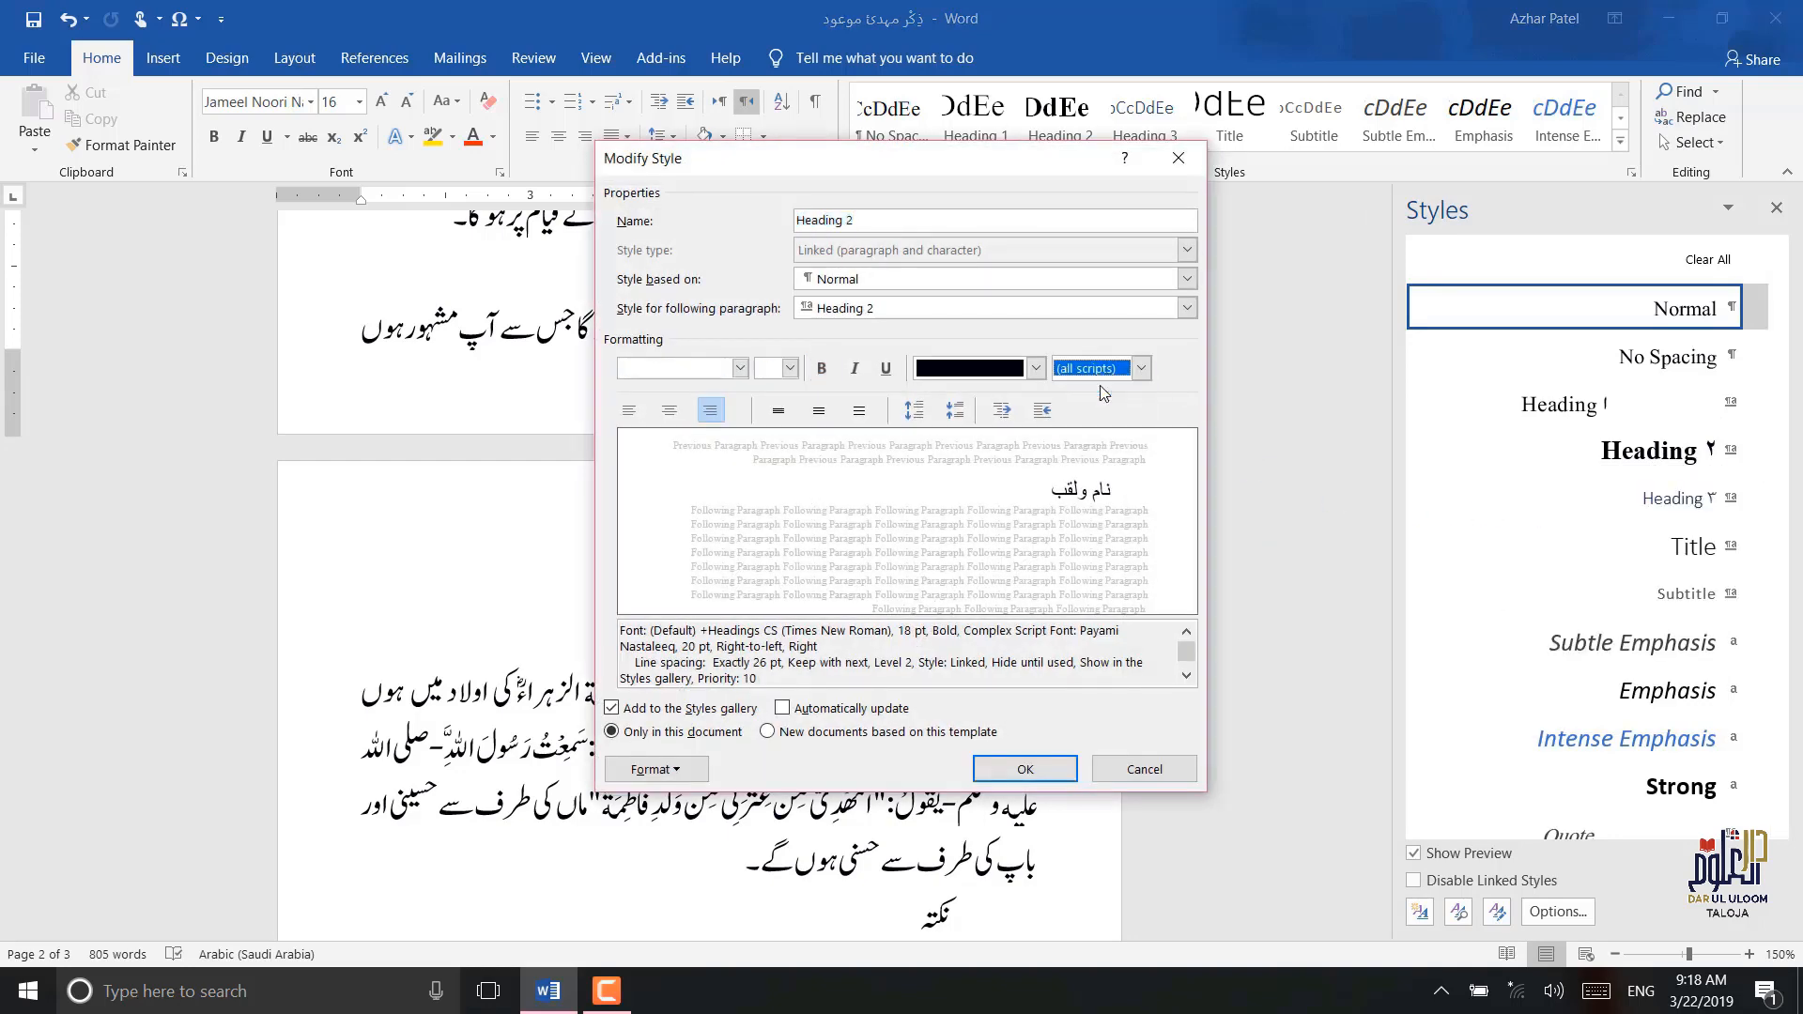
left_click(1037, 368)
left_click(968, 398)
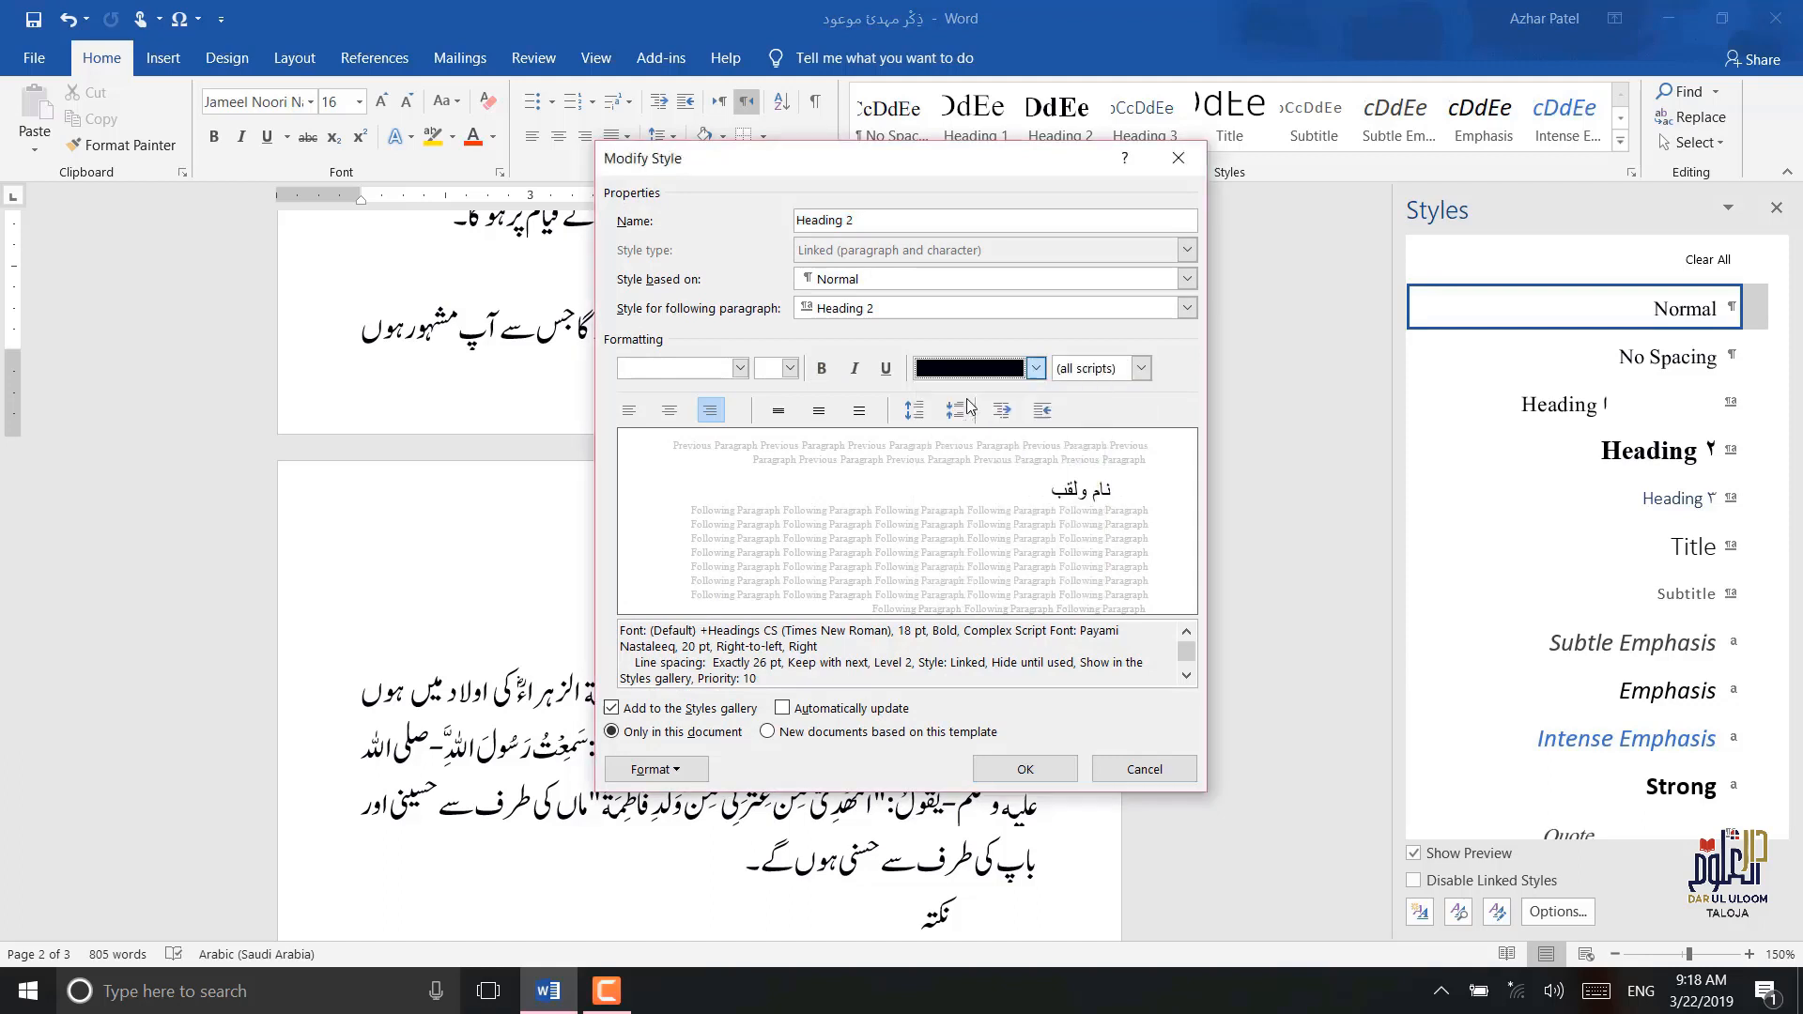
- Set the Heading 2 style's font to 20 pt Jameel Noori Nastaleeq and save the style
left_click(791, 370)
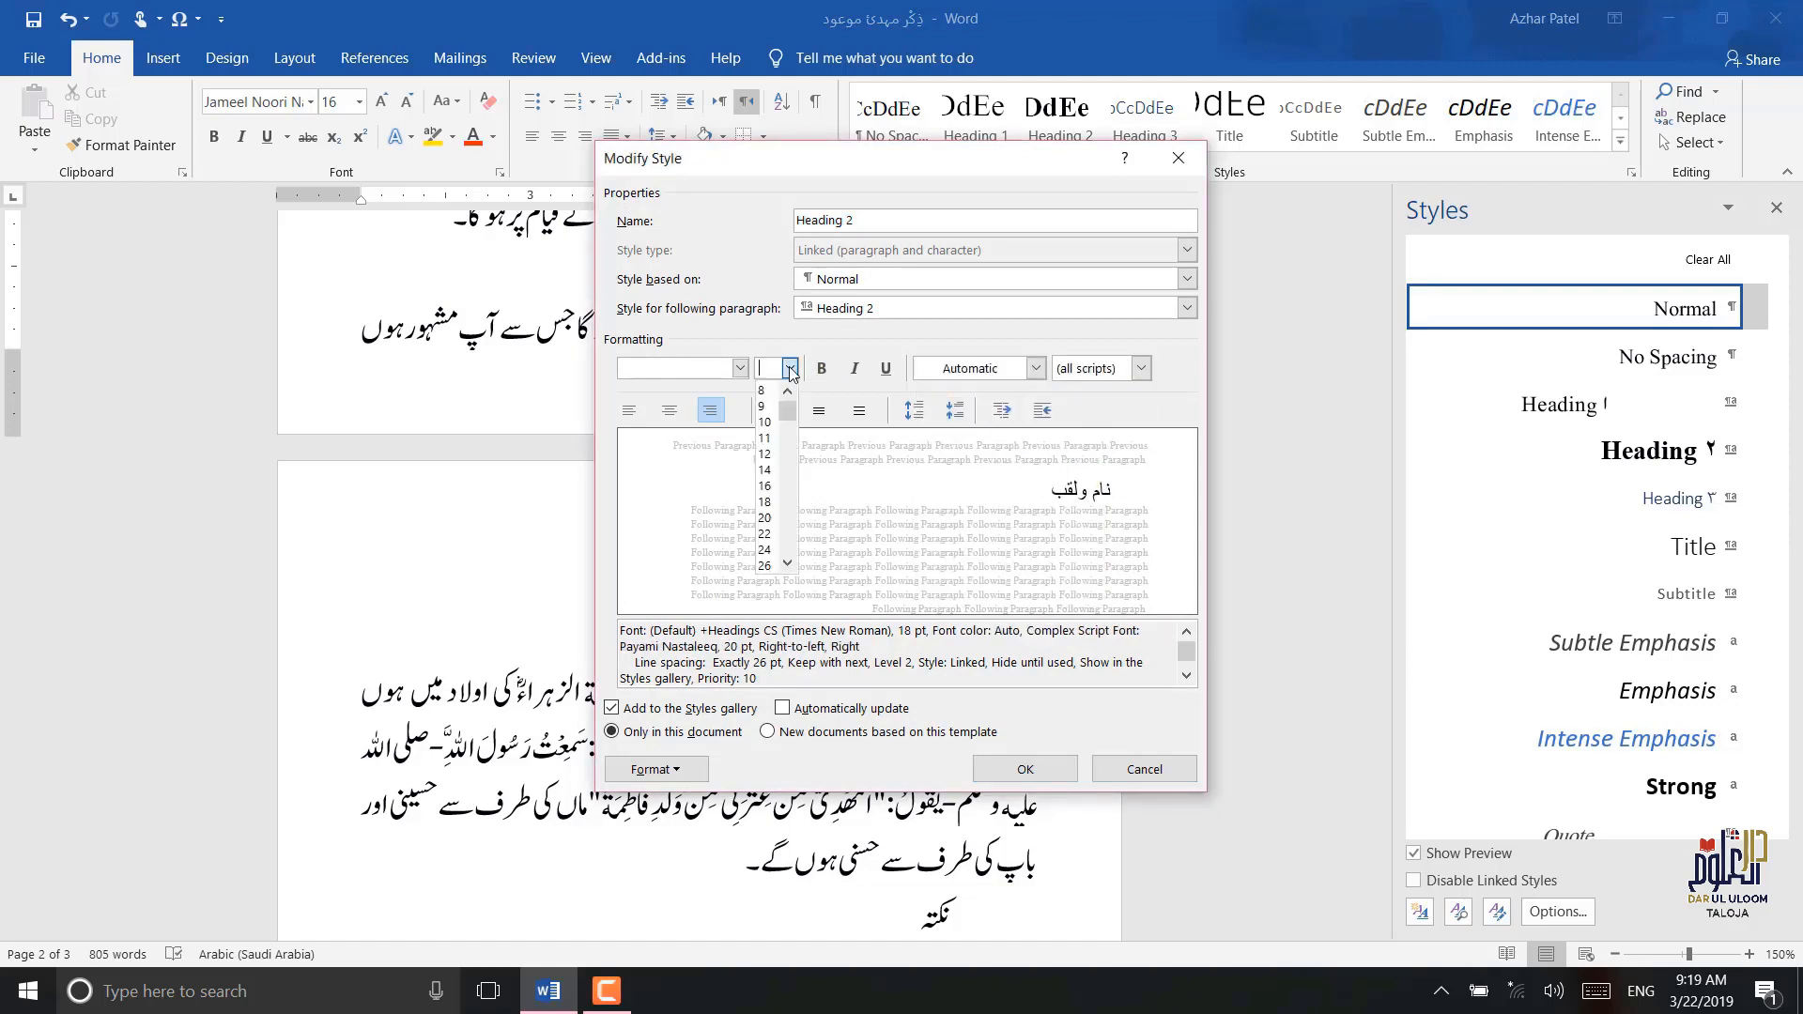
left_click(765, 519)
left_click(740, 368)
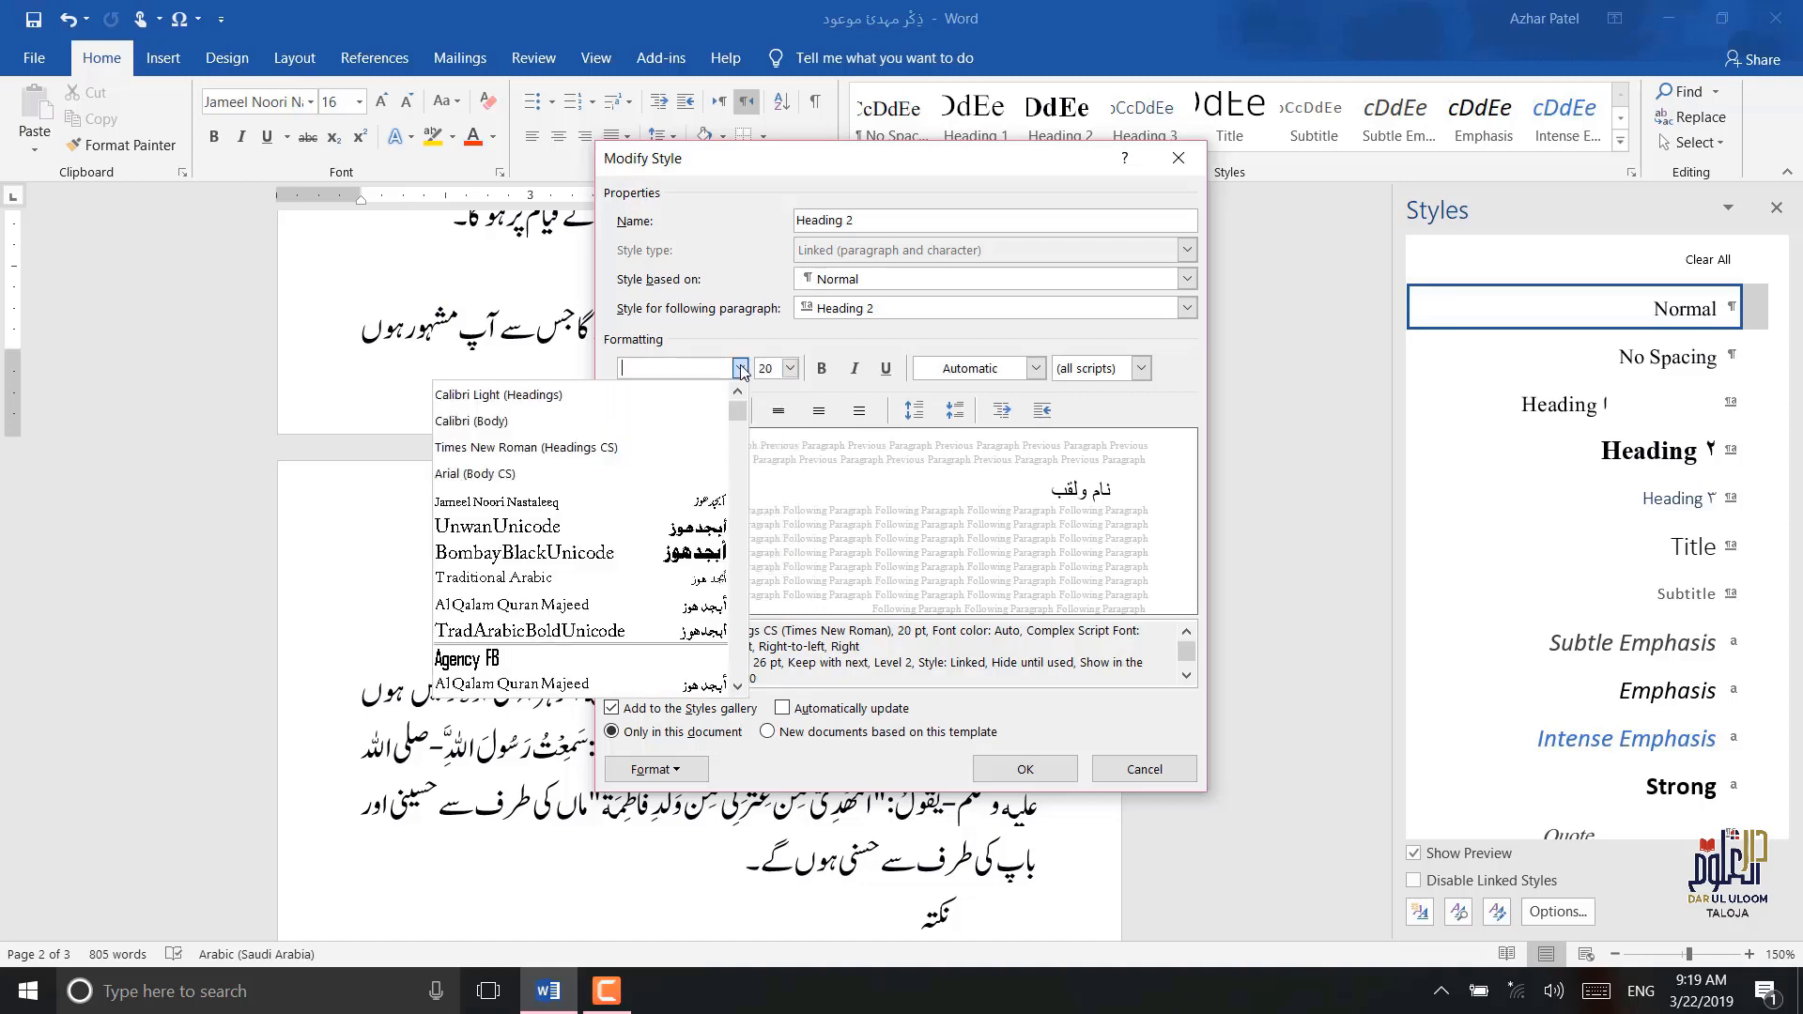
left_click(496, 502)
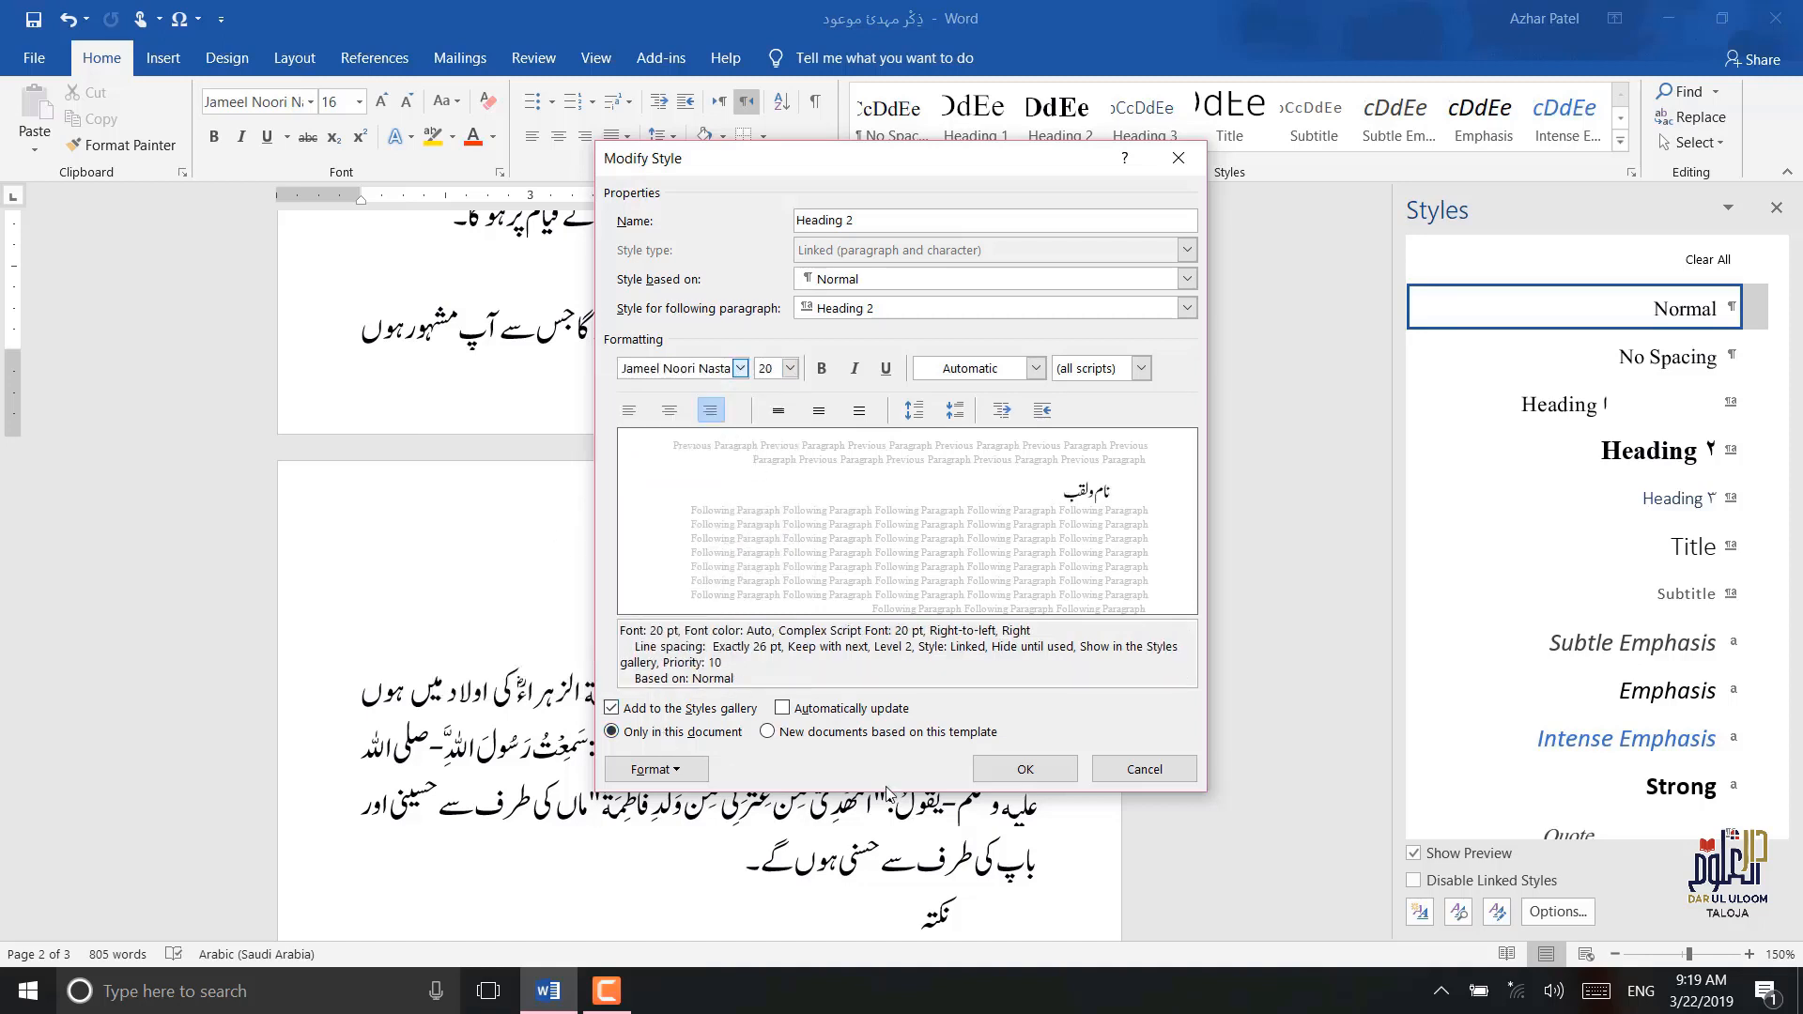
left_click(1011, 770)
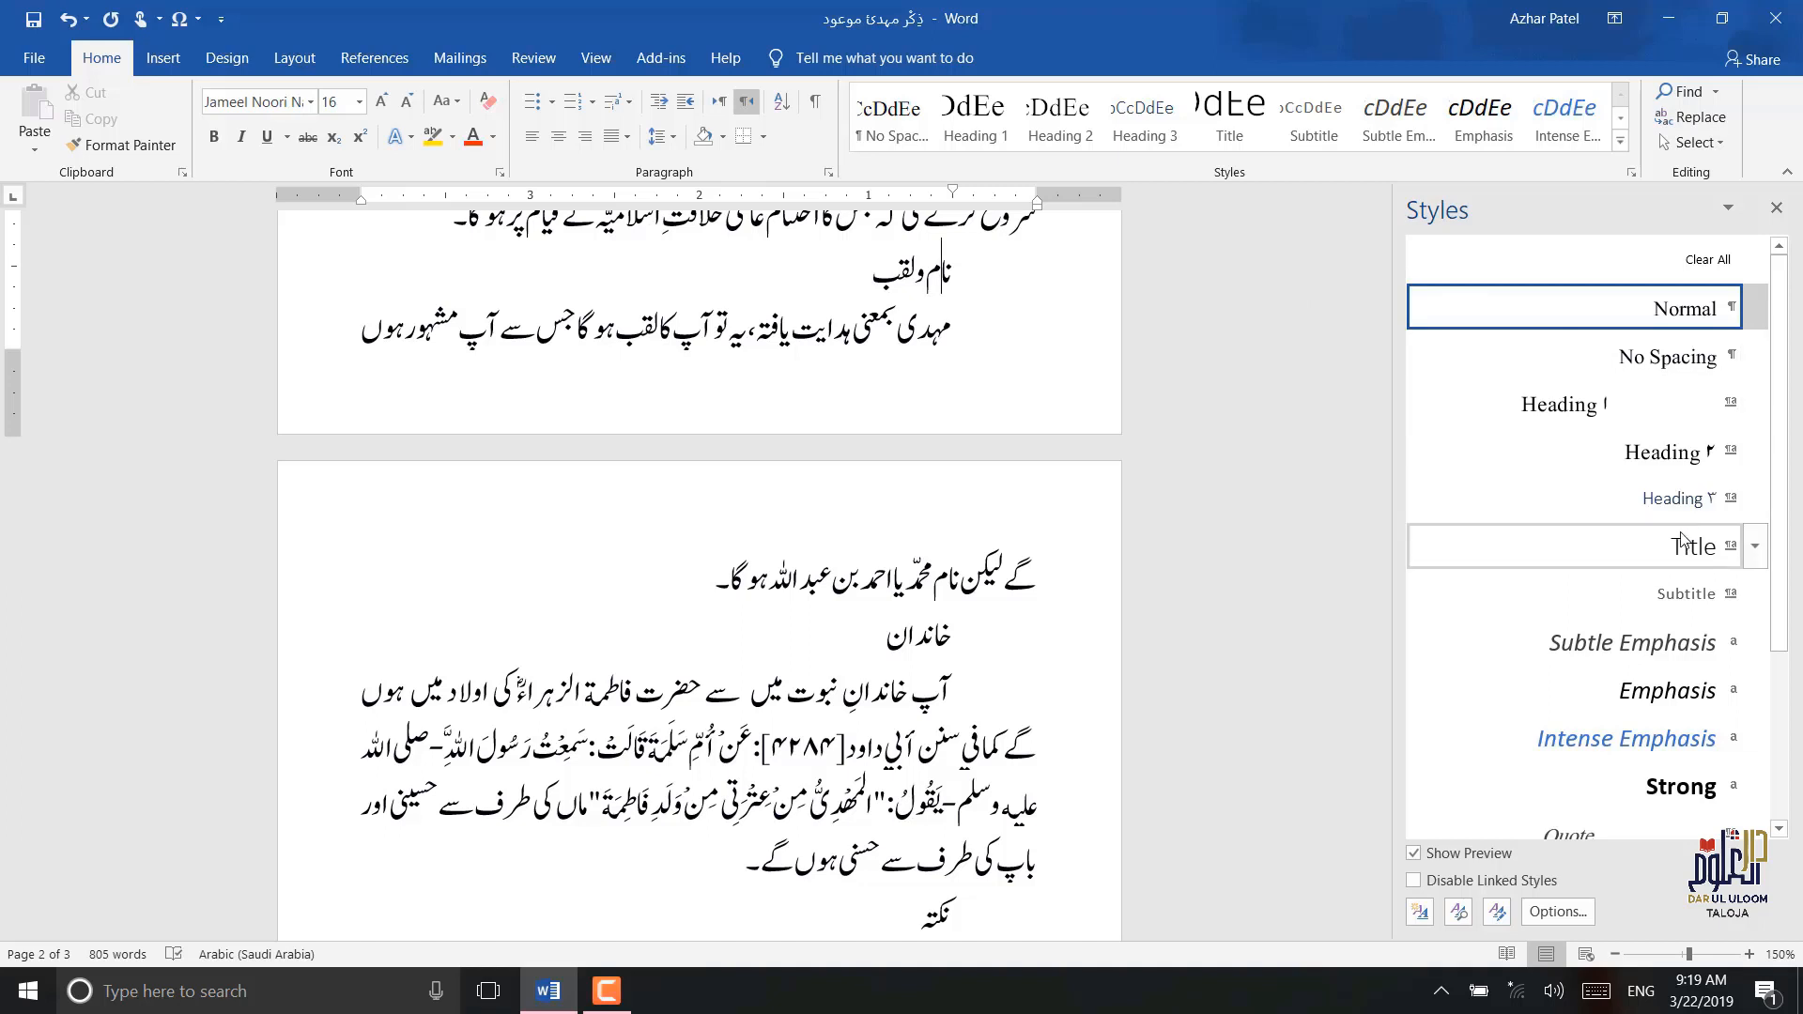
- Apply the Heading 2 style to the نام ولقب subheading and to the خاندان subheading
left_click(1656, 465)
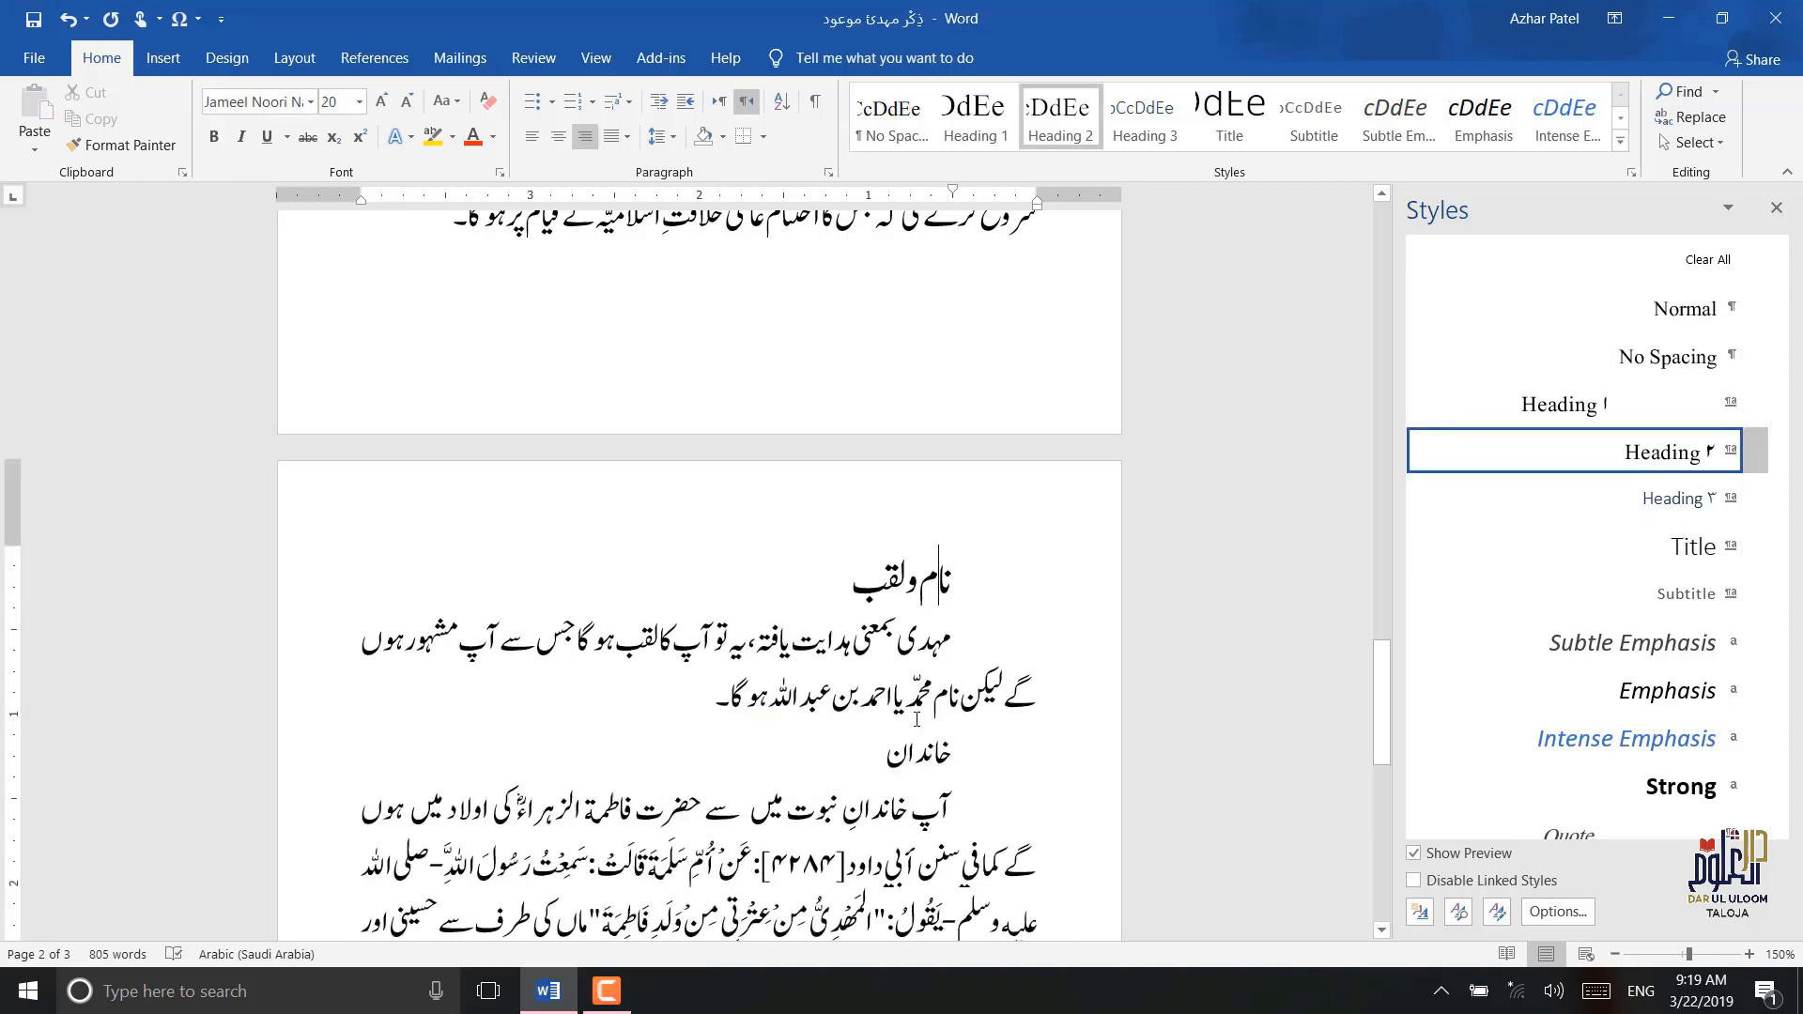
left_click(932, 744)
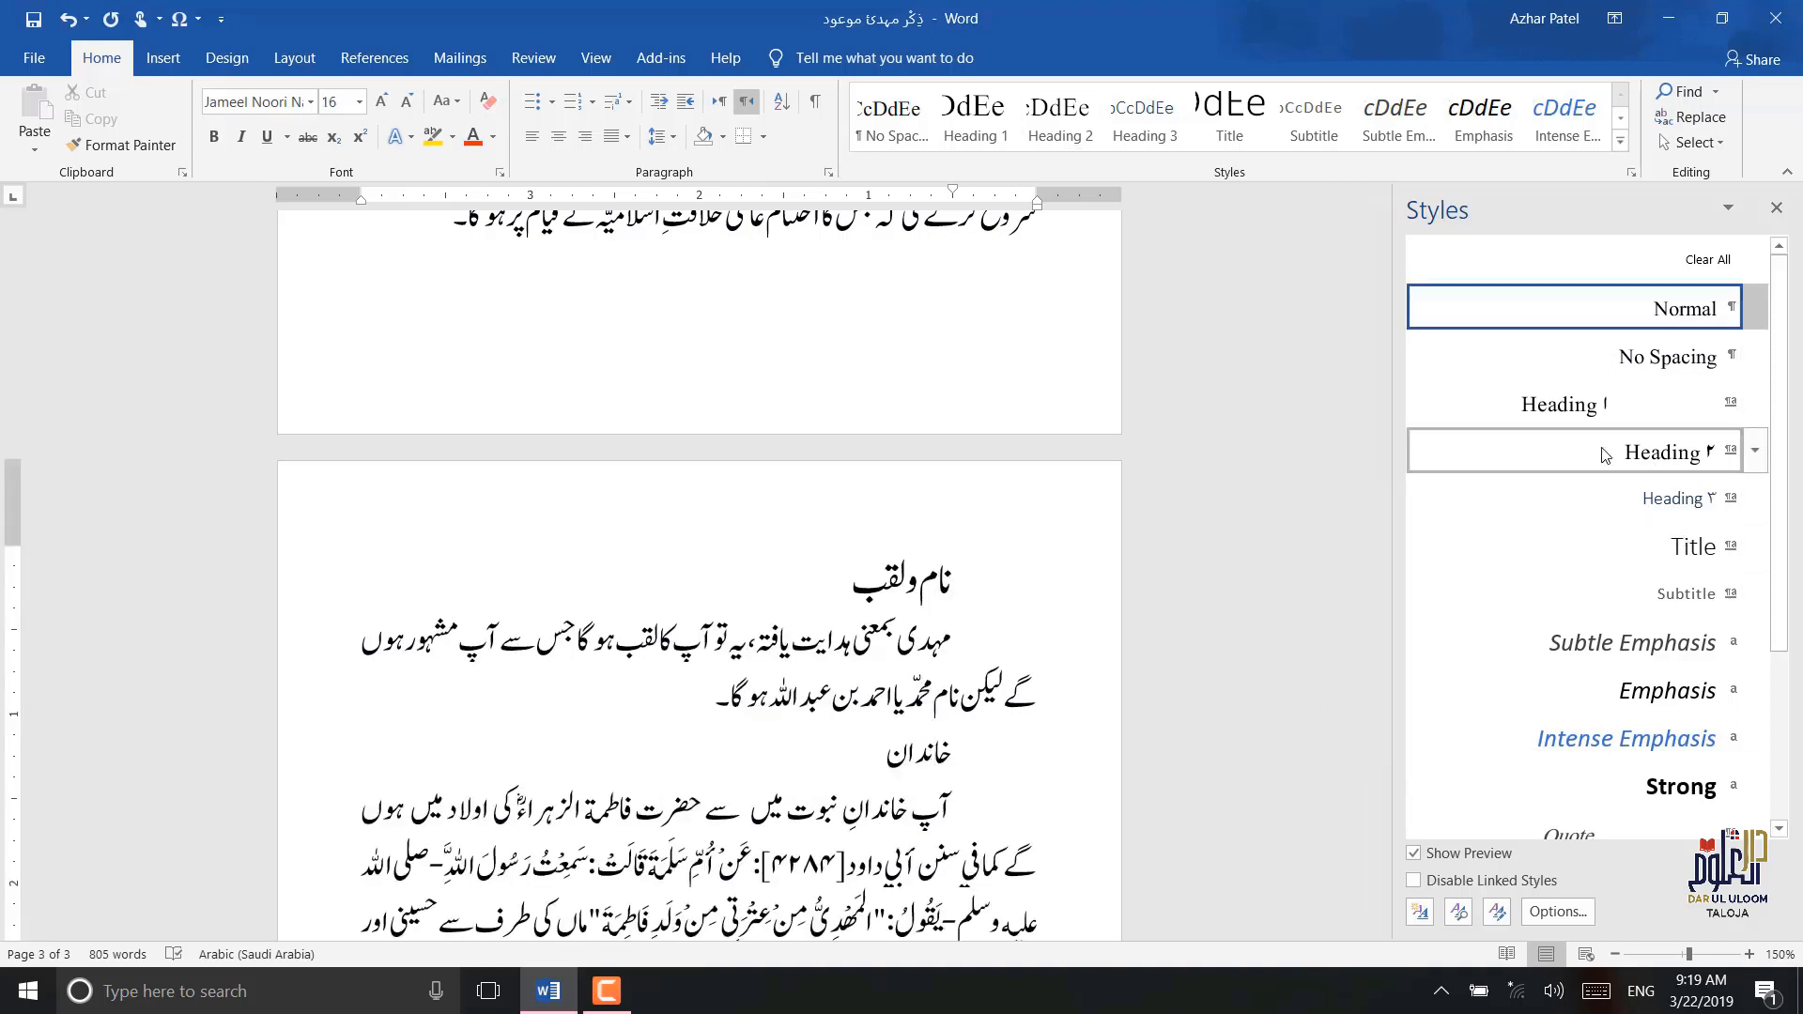
left_click(1662, 452)
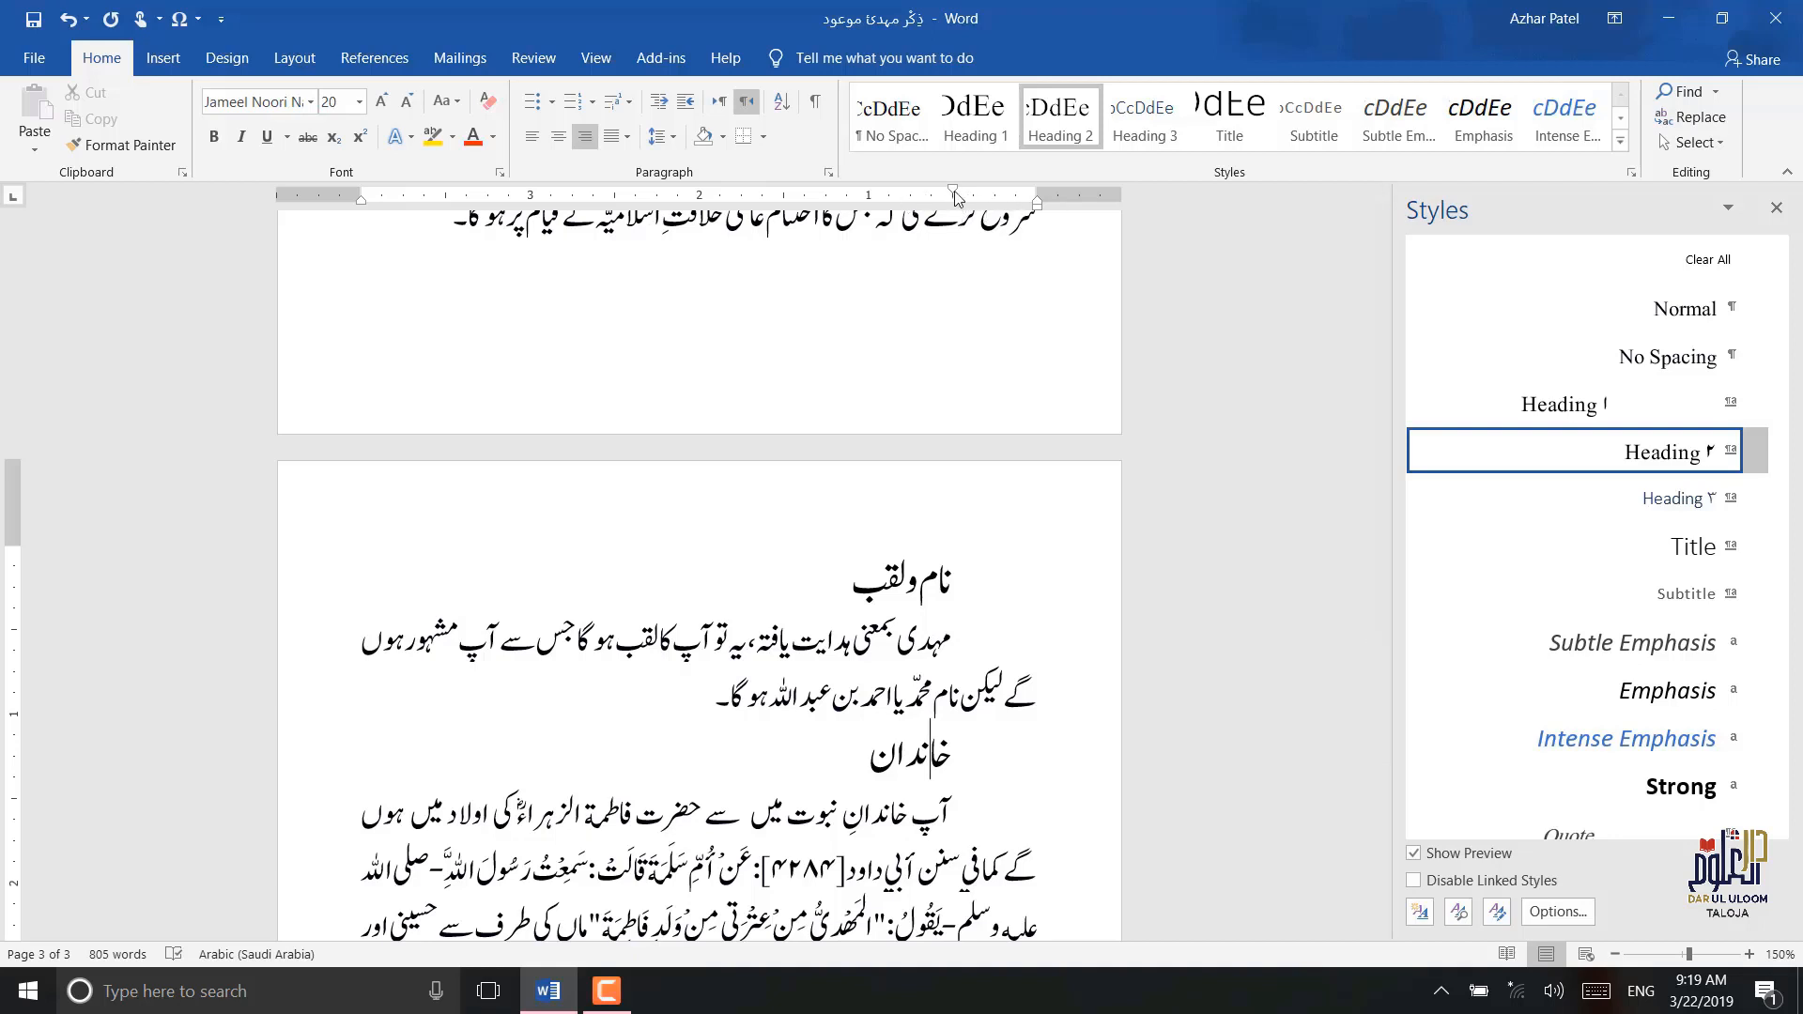
- Modify the Heading 2 style's paragraph format so its special indentation is (none), and save the style
left_click(1756, 455)
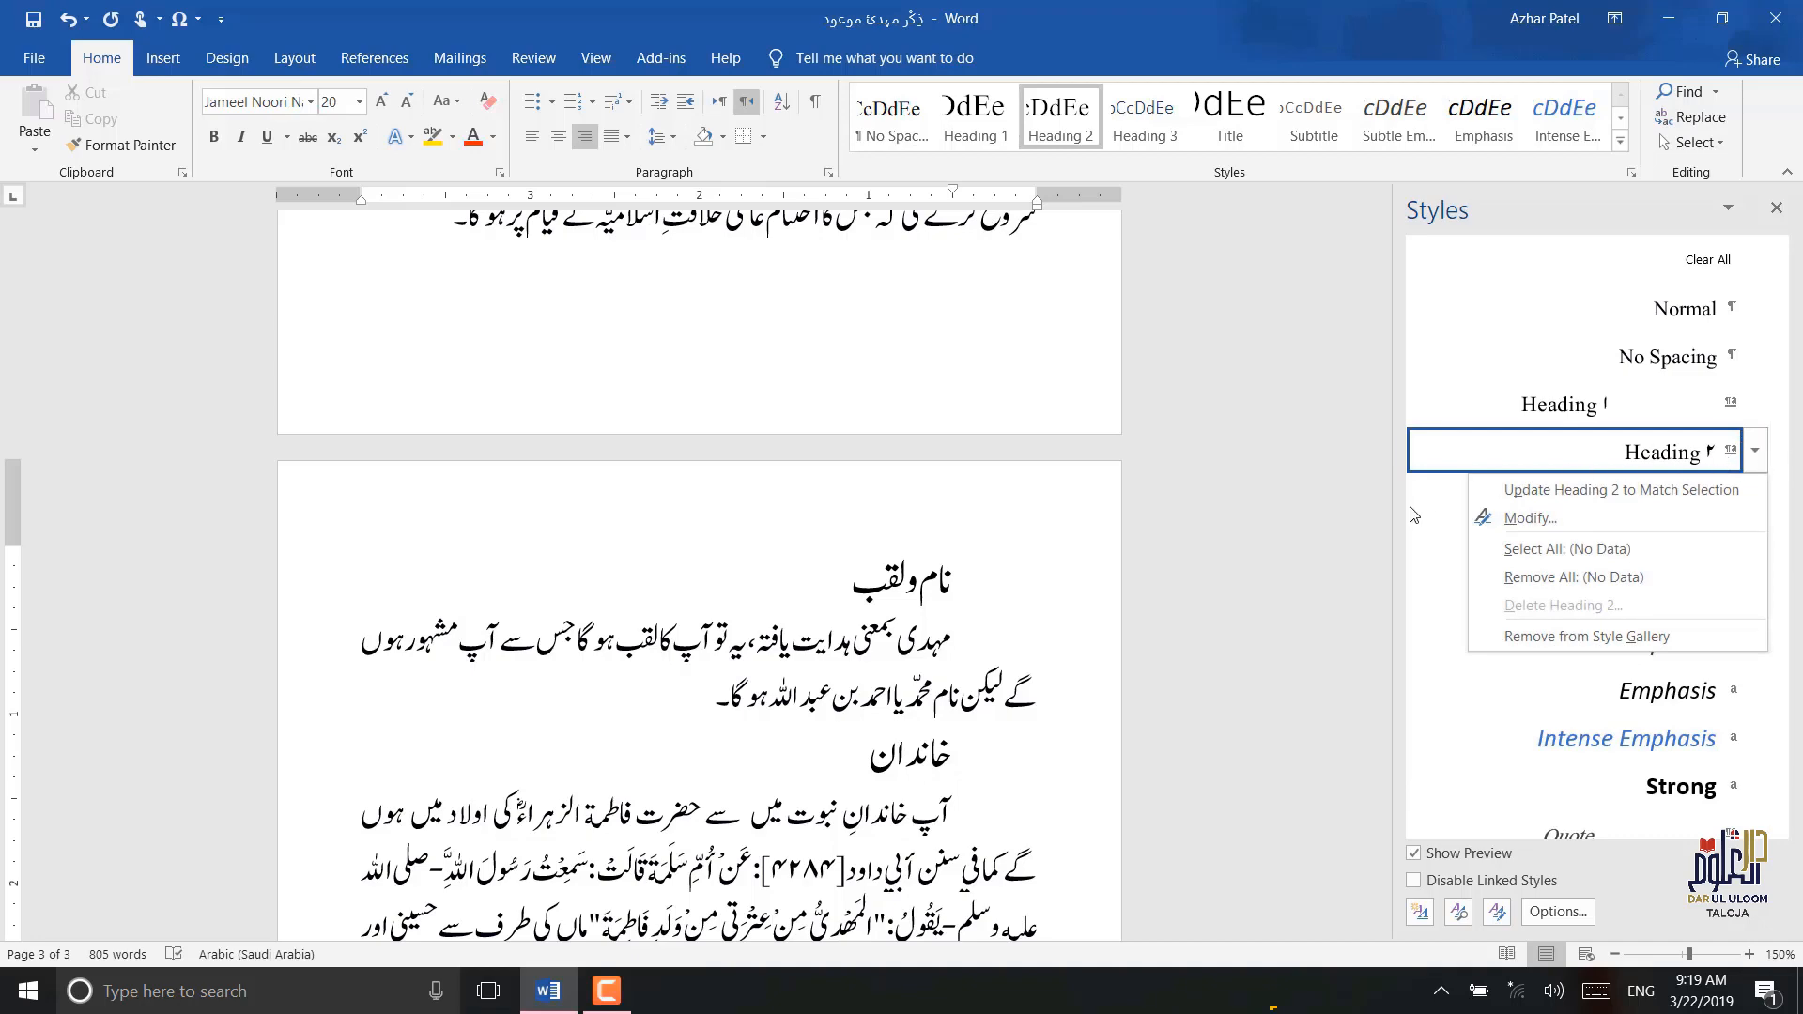
left_click(1530, 518)
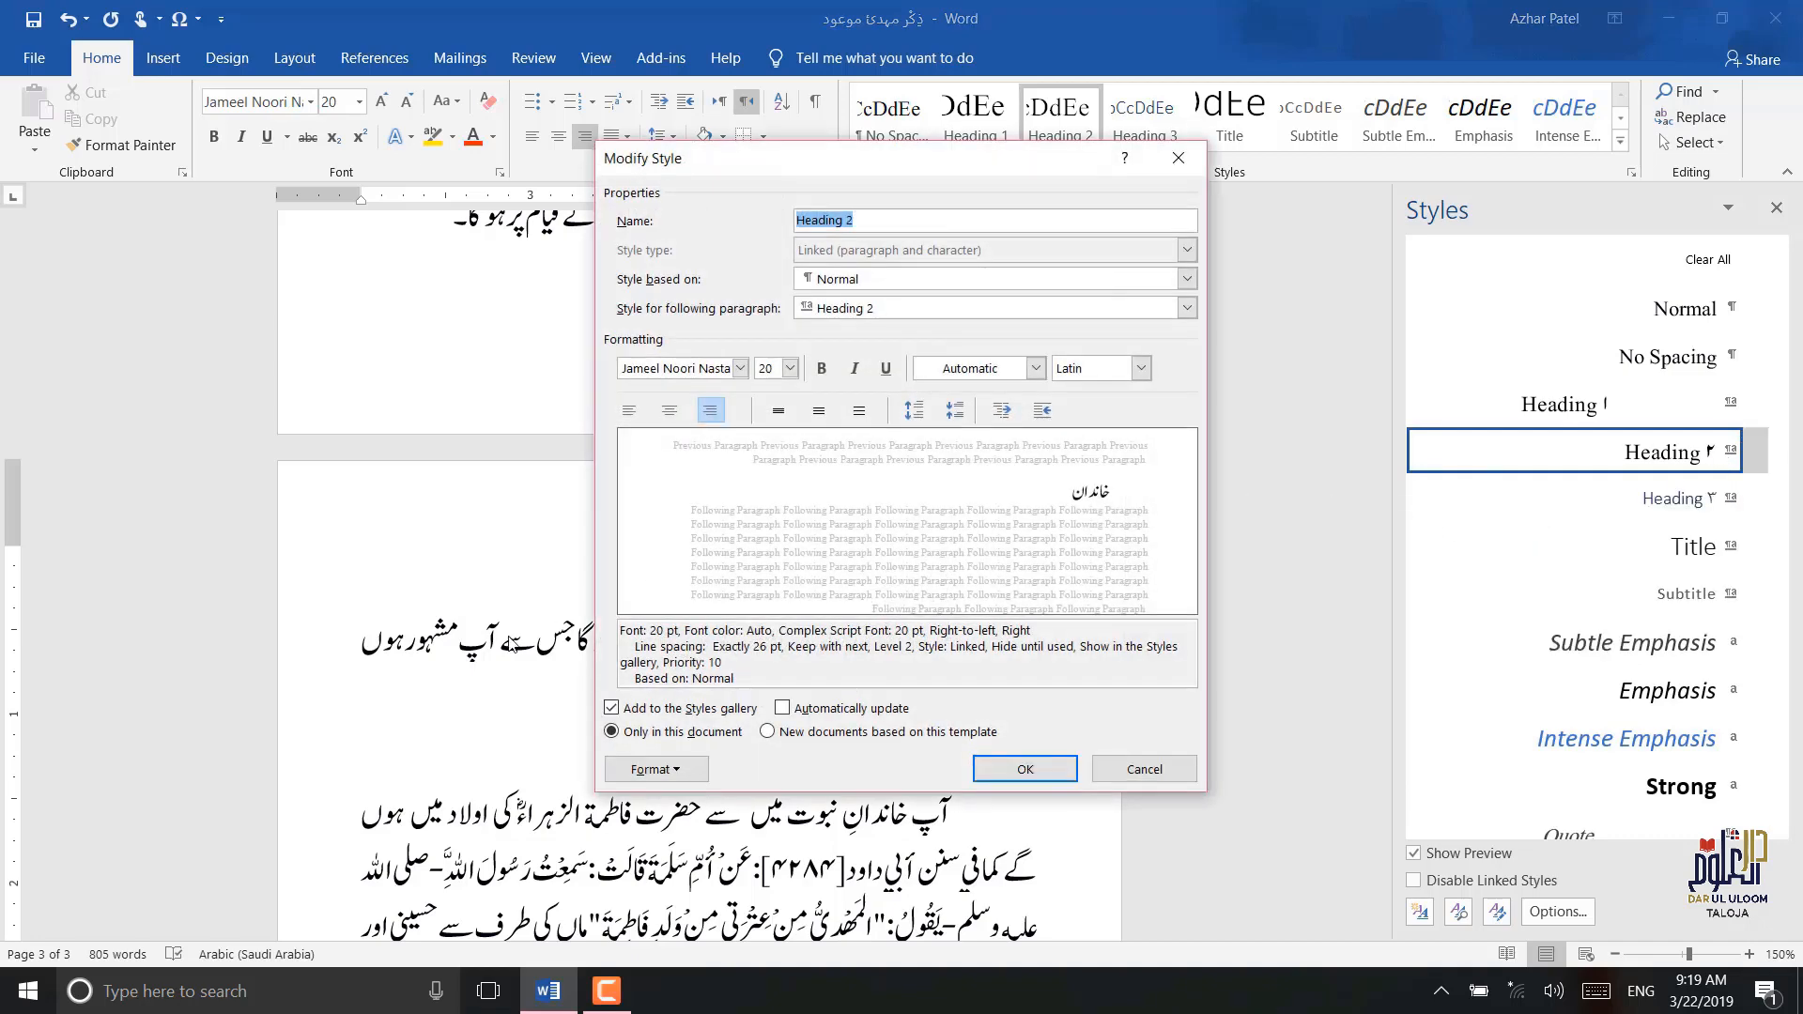
left_click(689, 769)
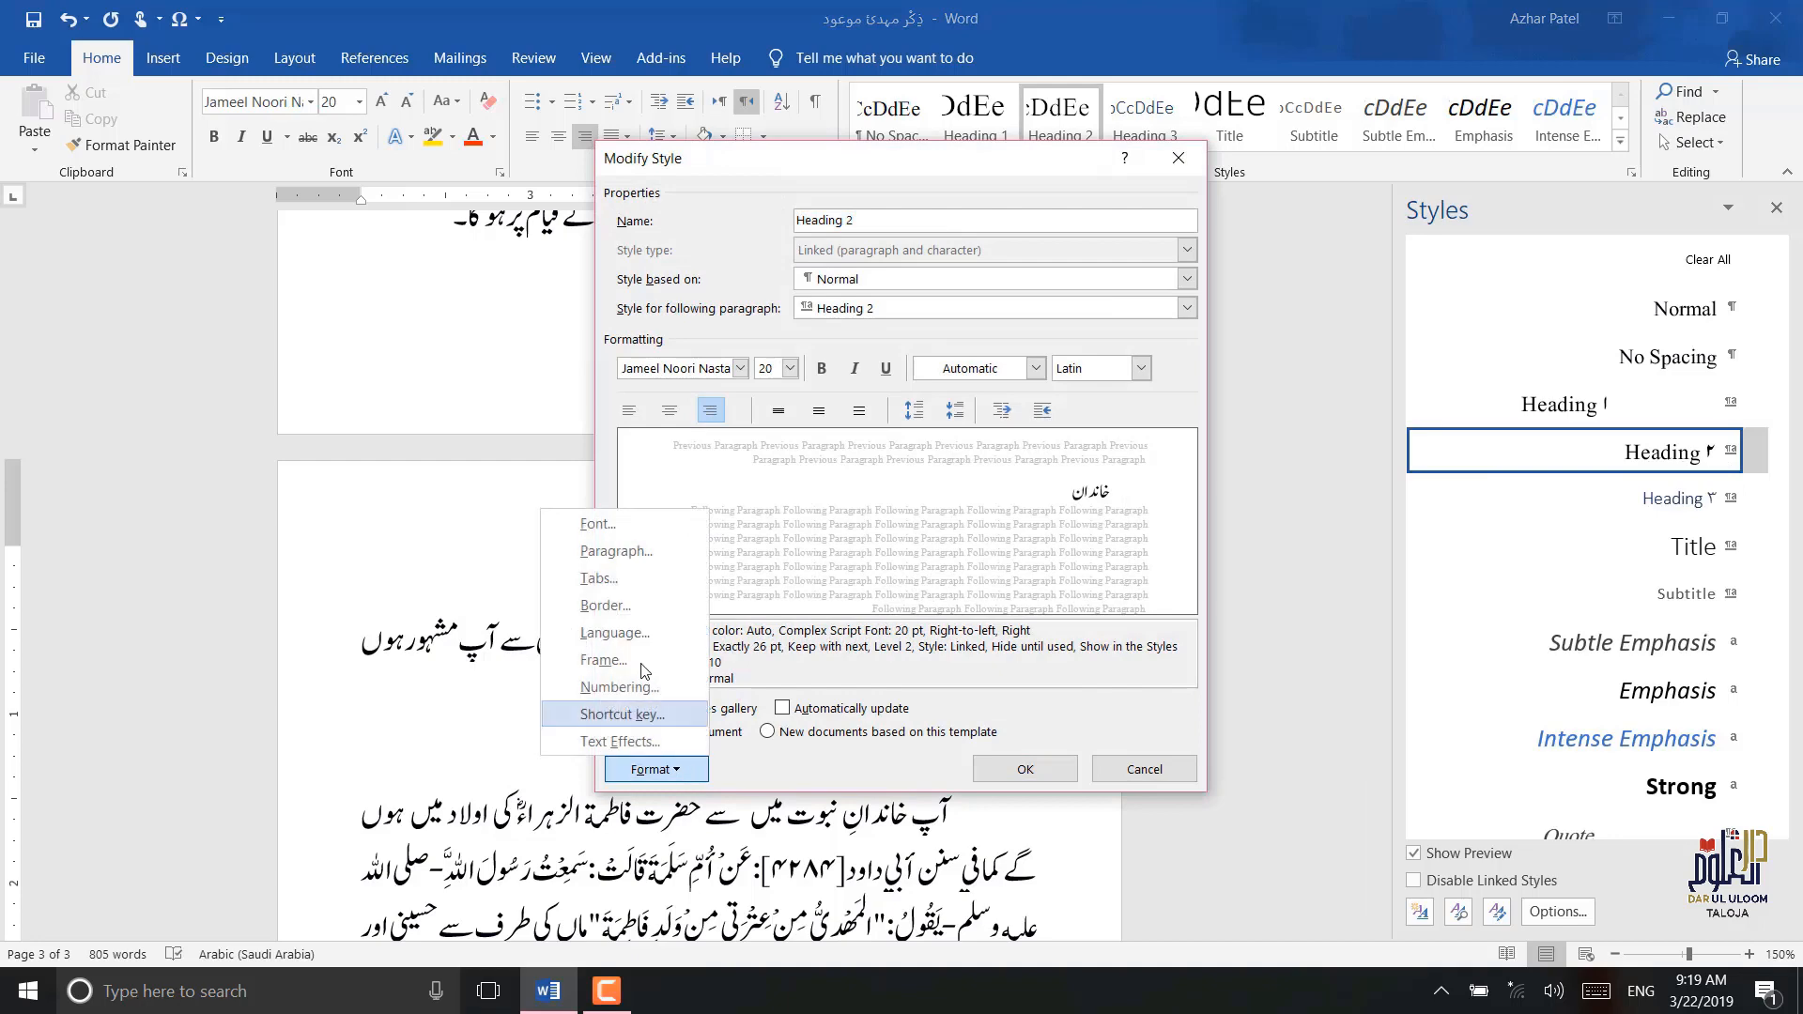
left_click(634, 550)
left_click(1049, 396)
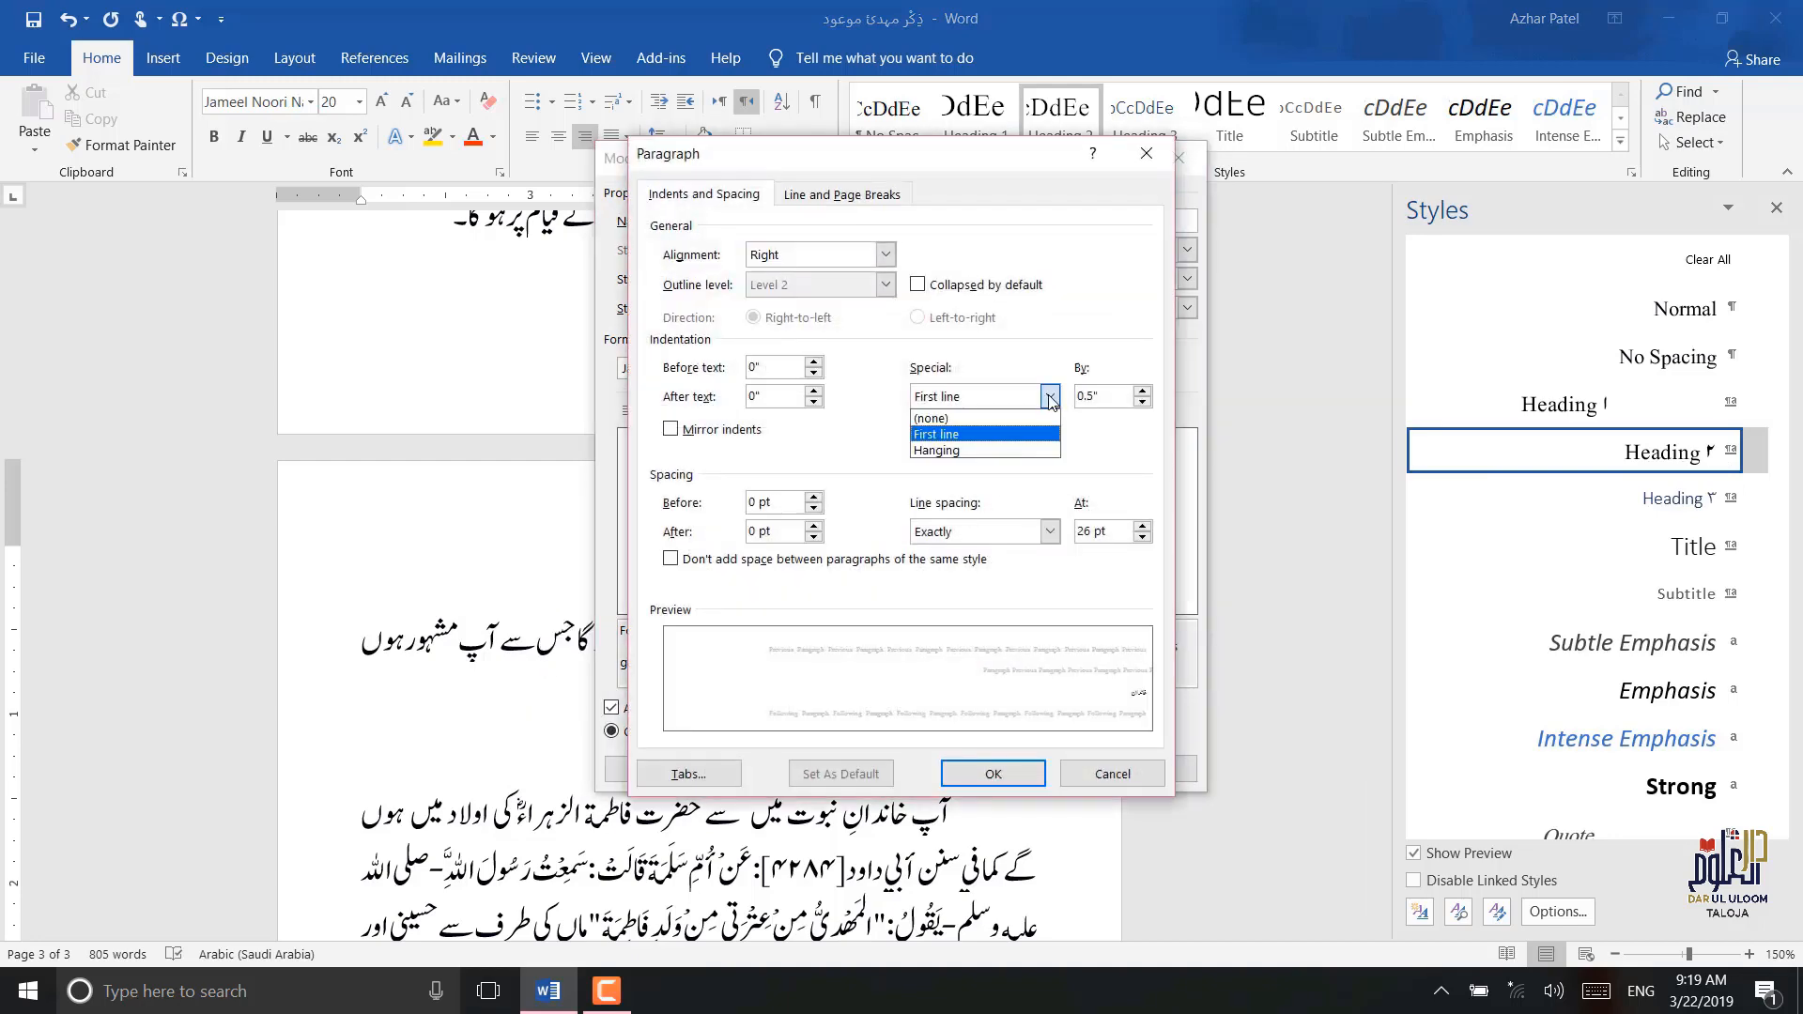
left_click(984, 419)
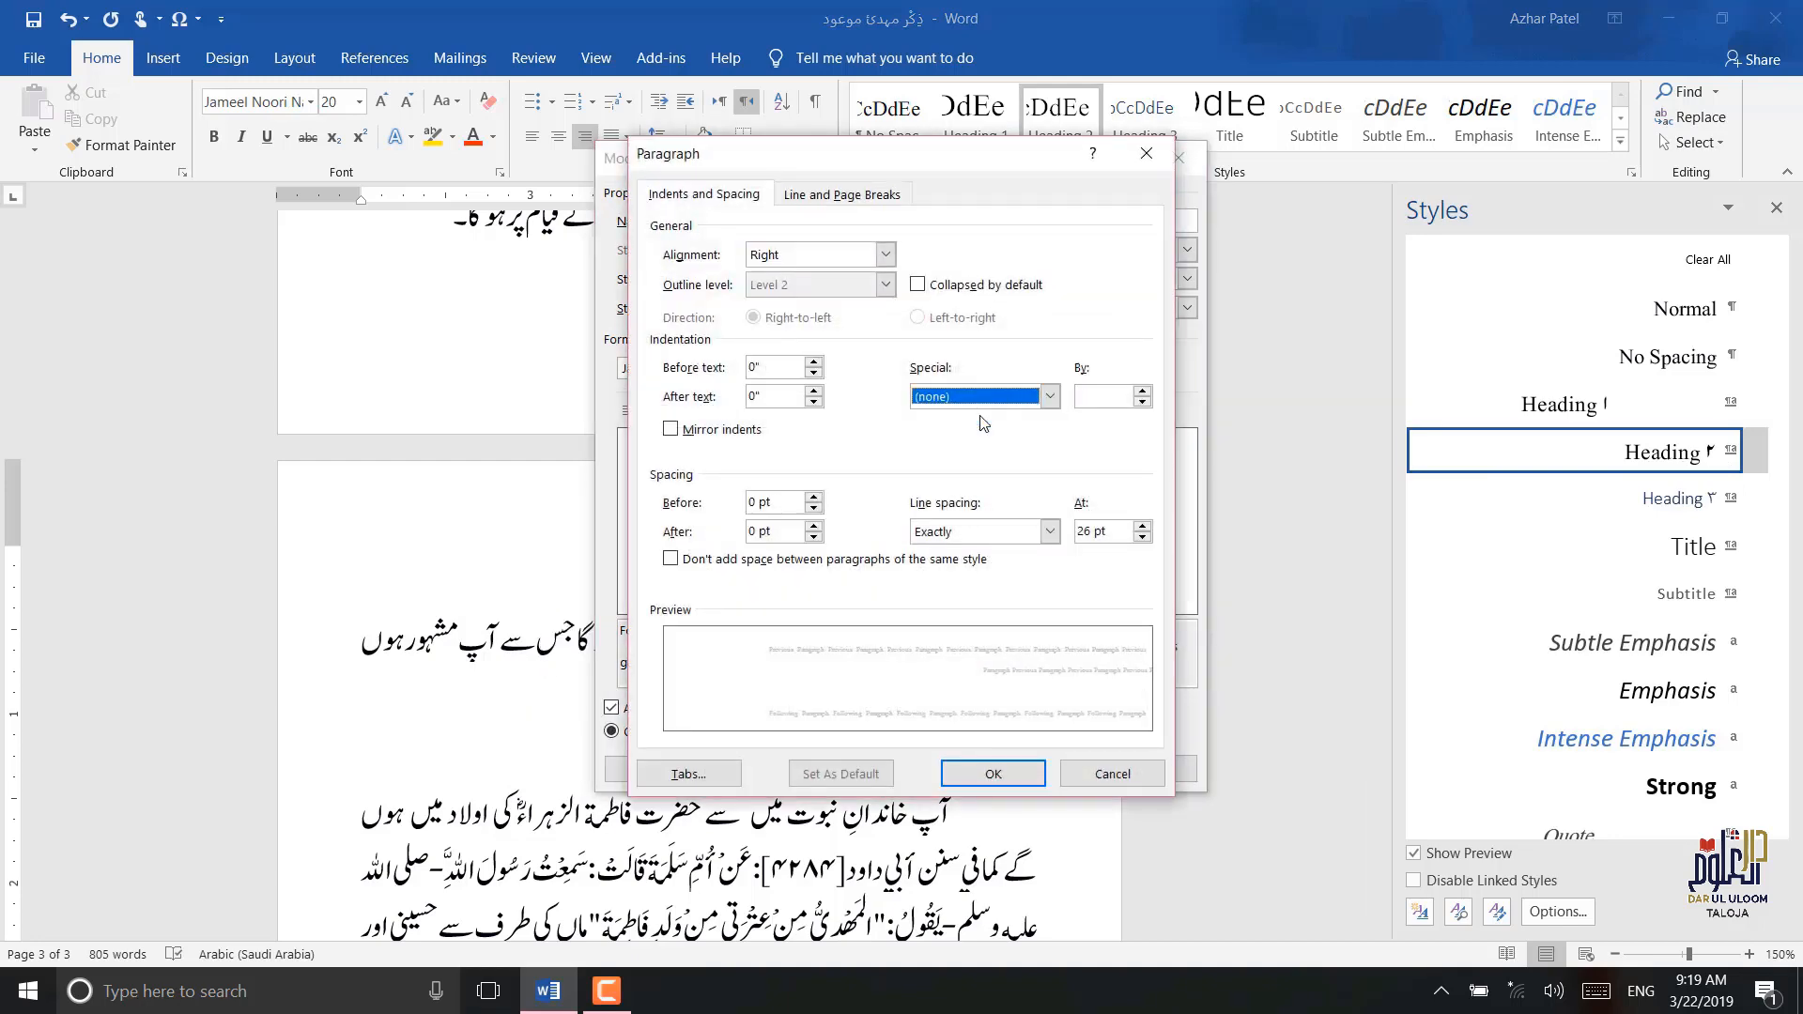
left_click(1007, 780)
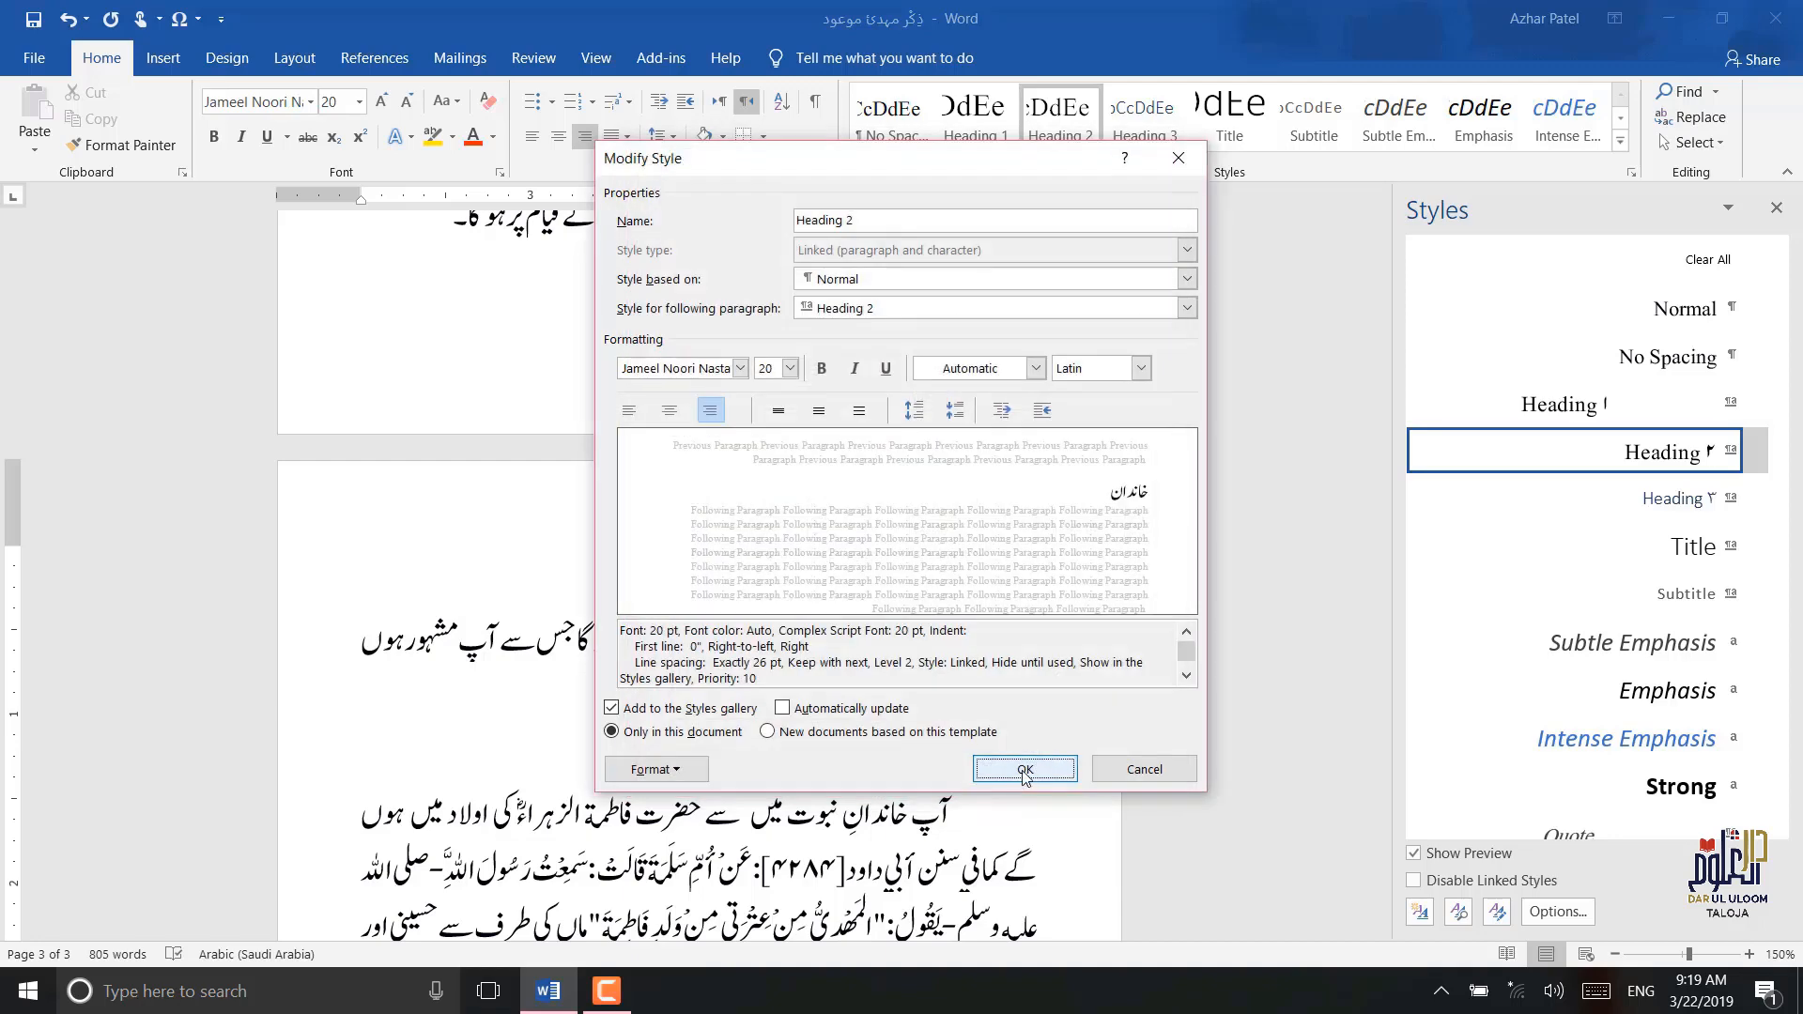
left_click(1025, 770)
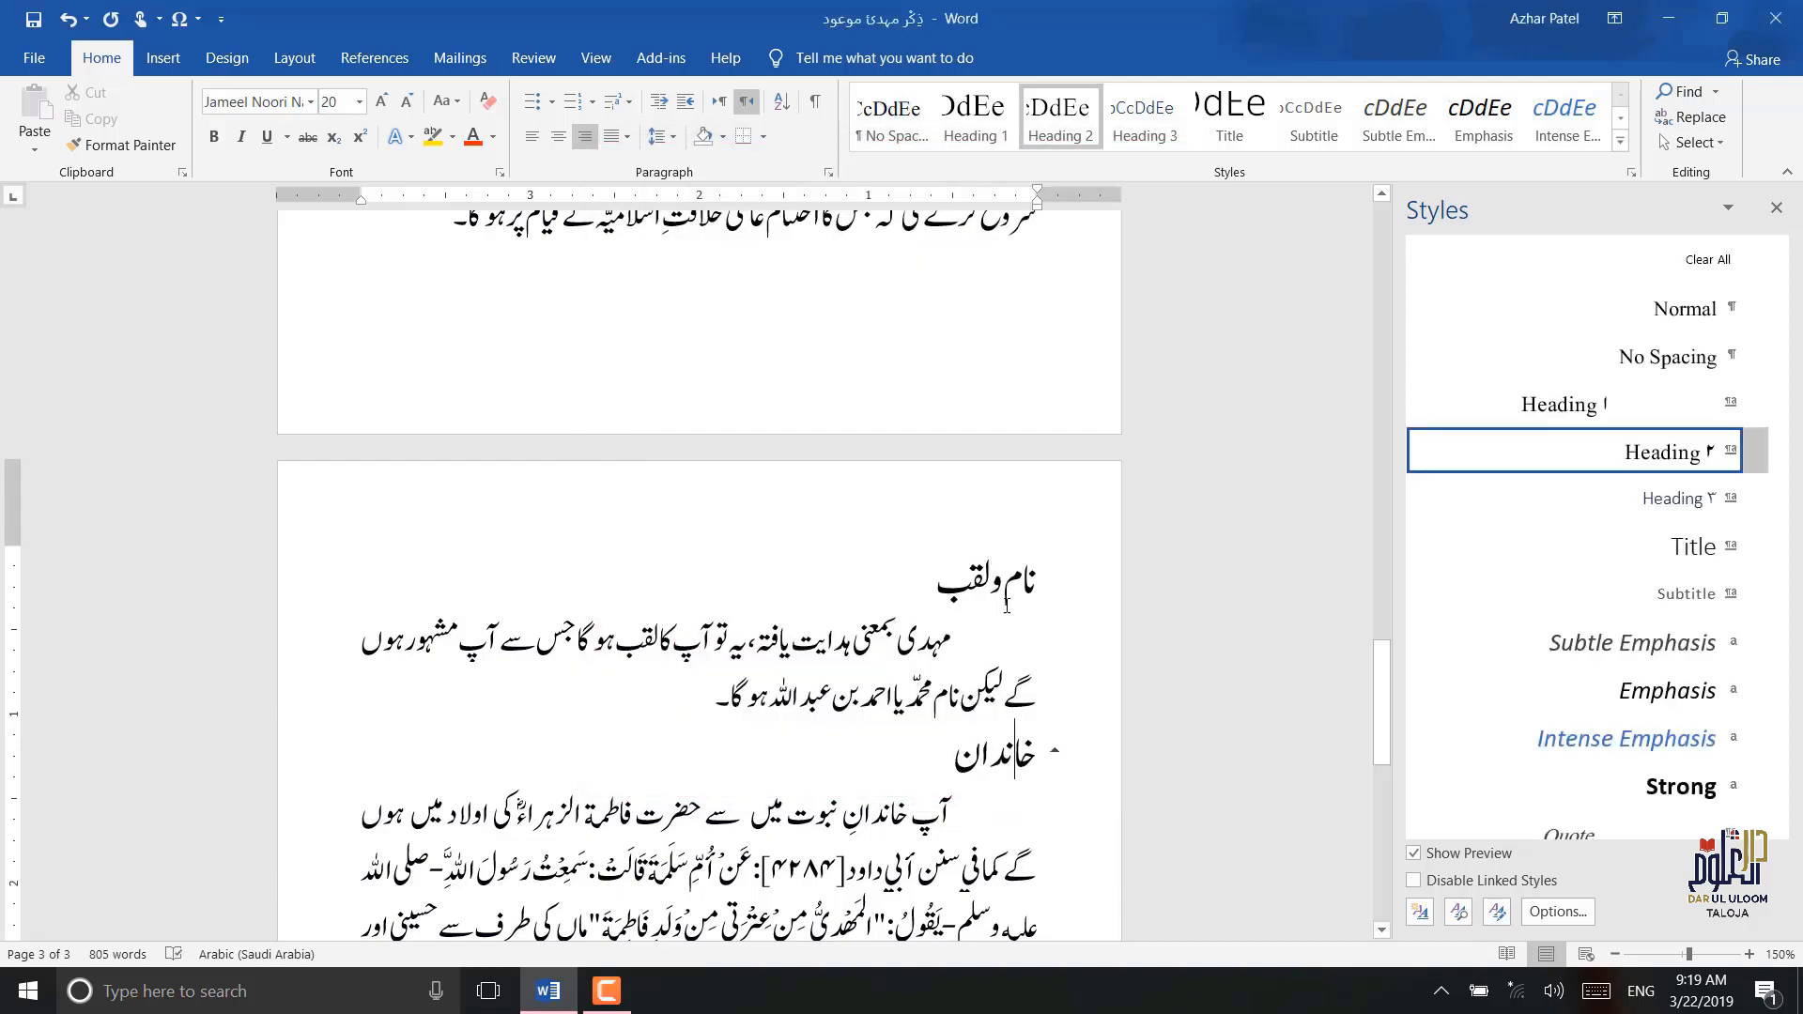
- With the cursor in the document's title line, modify the Heading 1 style's paragraph format to Single line spacing
left_click(1007, 596)
scroll(1007, 596, "down", 1)
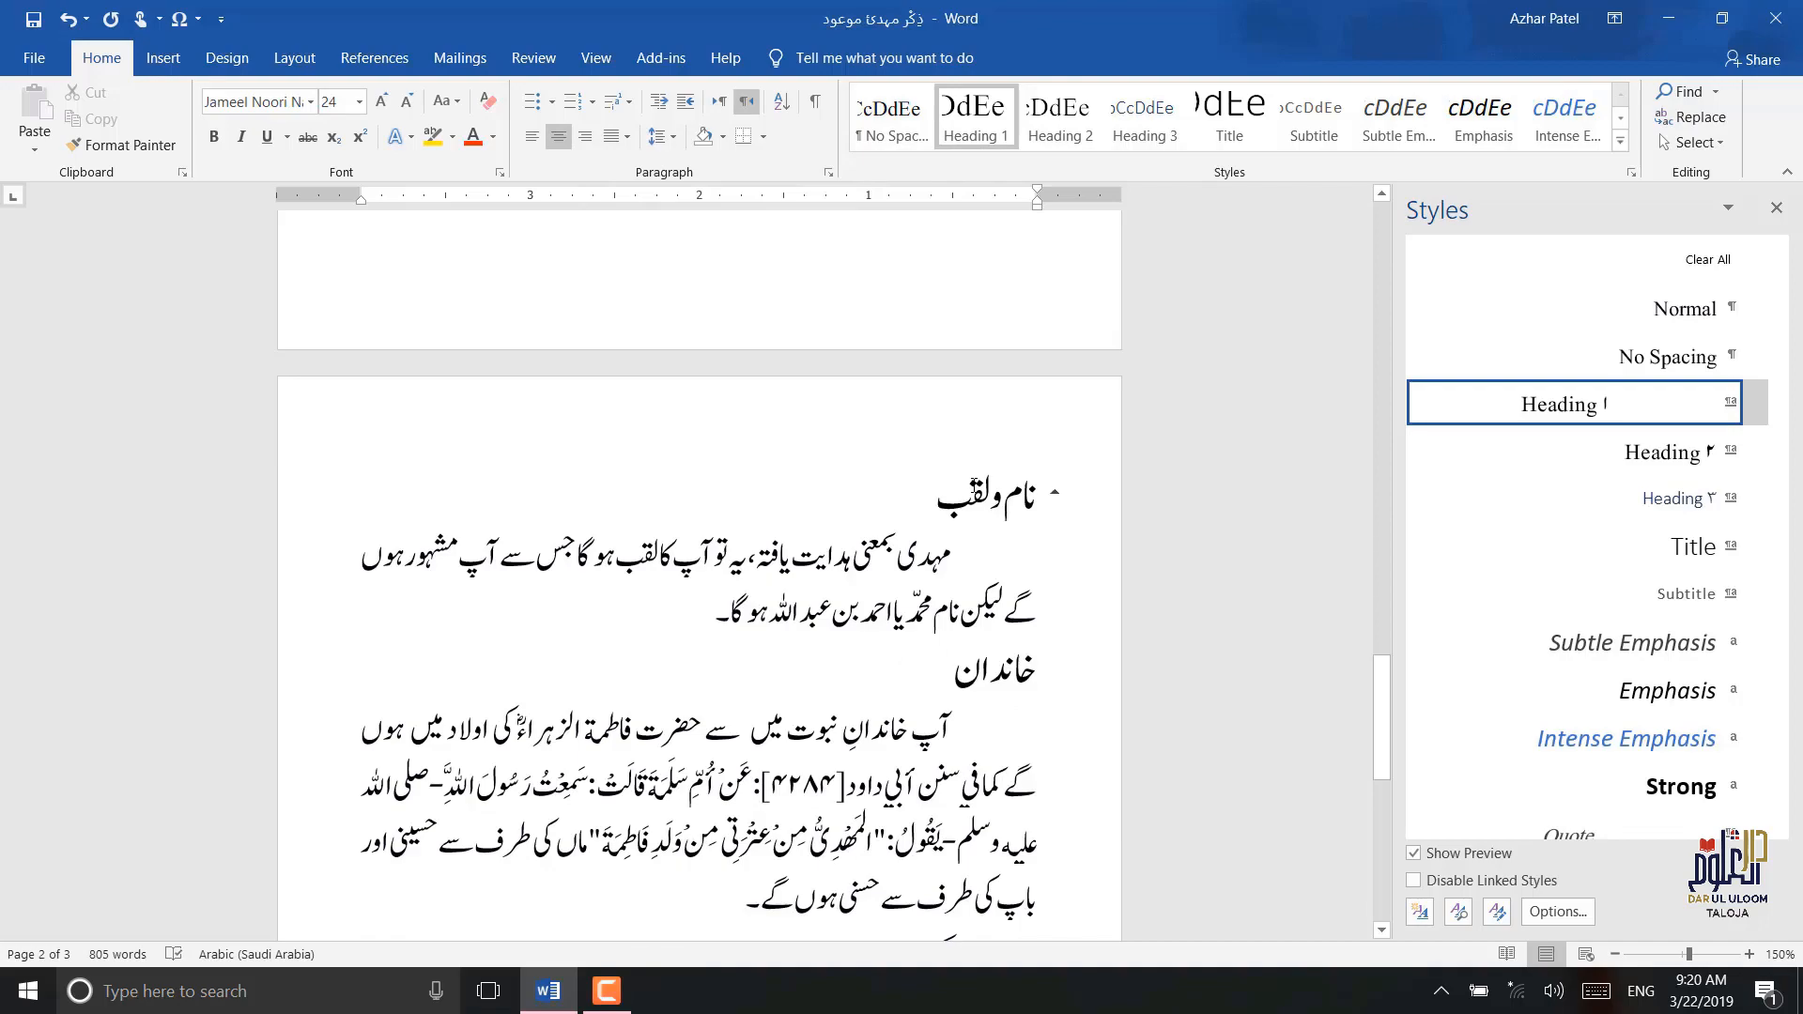
scroll(1007, 510, "up", 15)
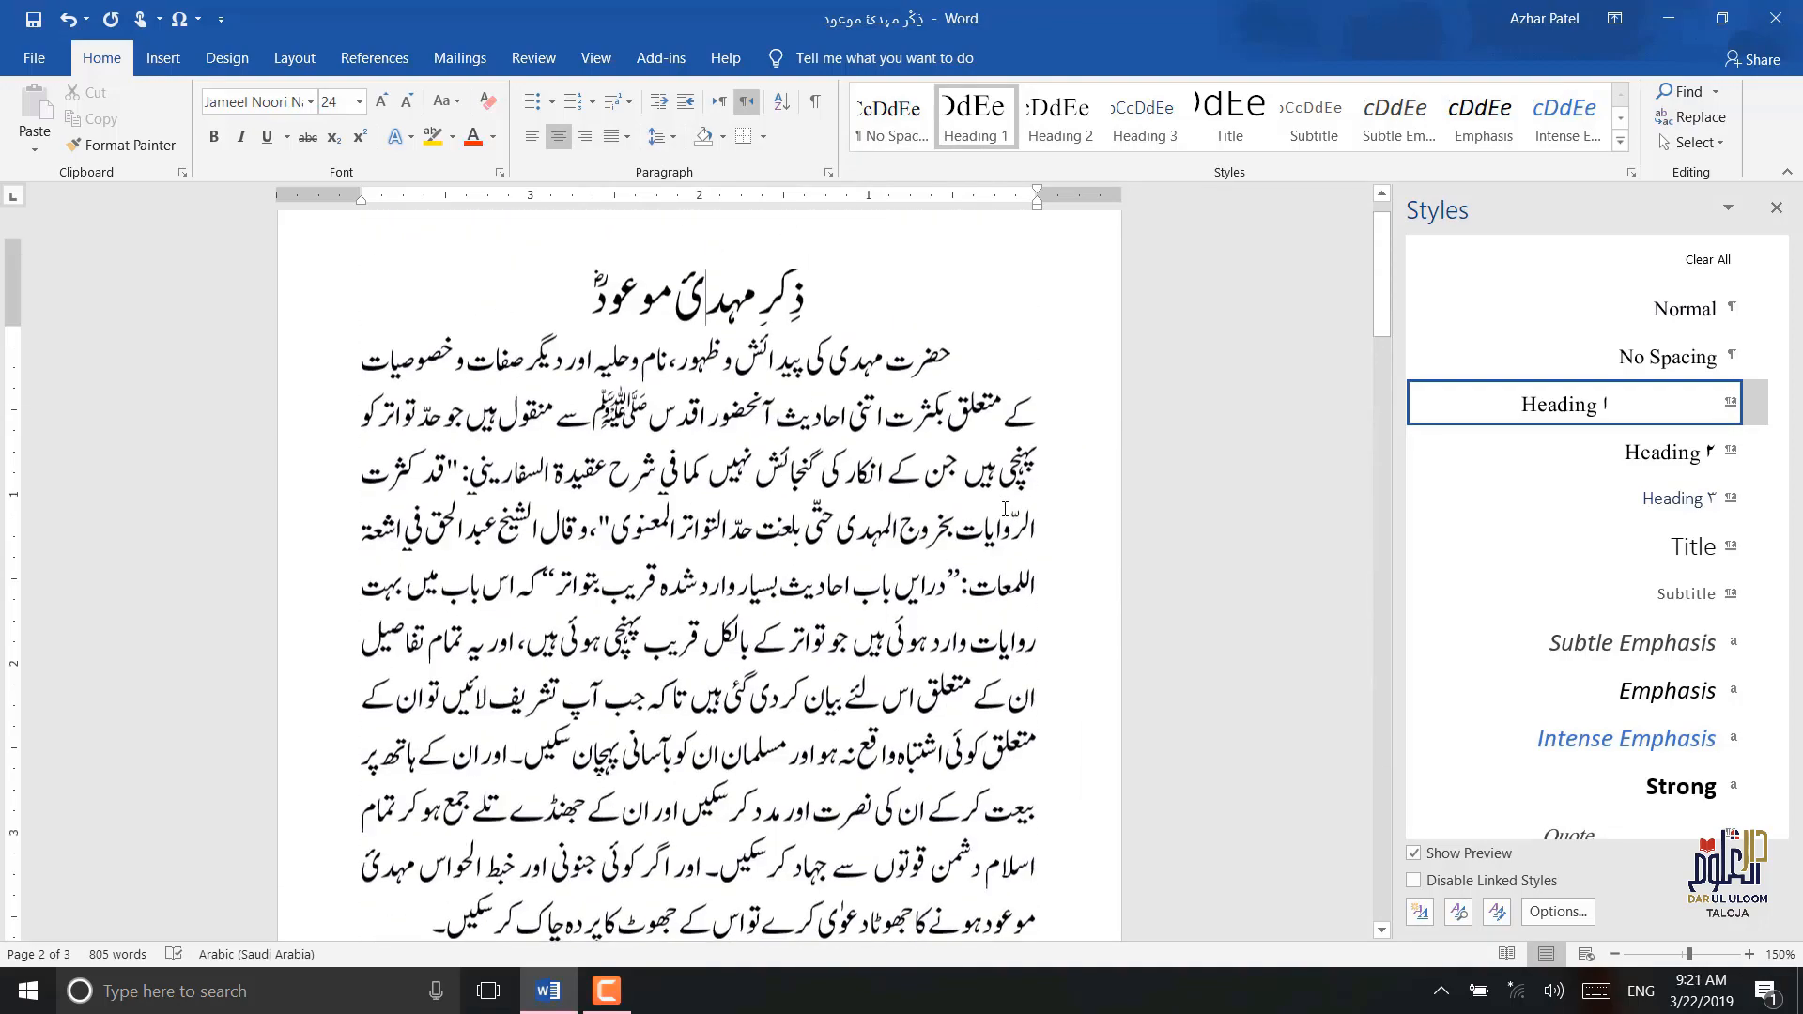
left_click(750, 335)
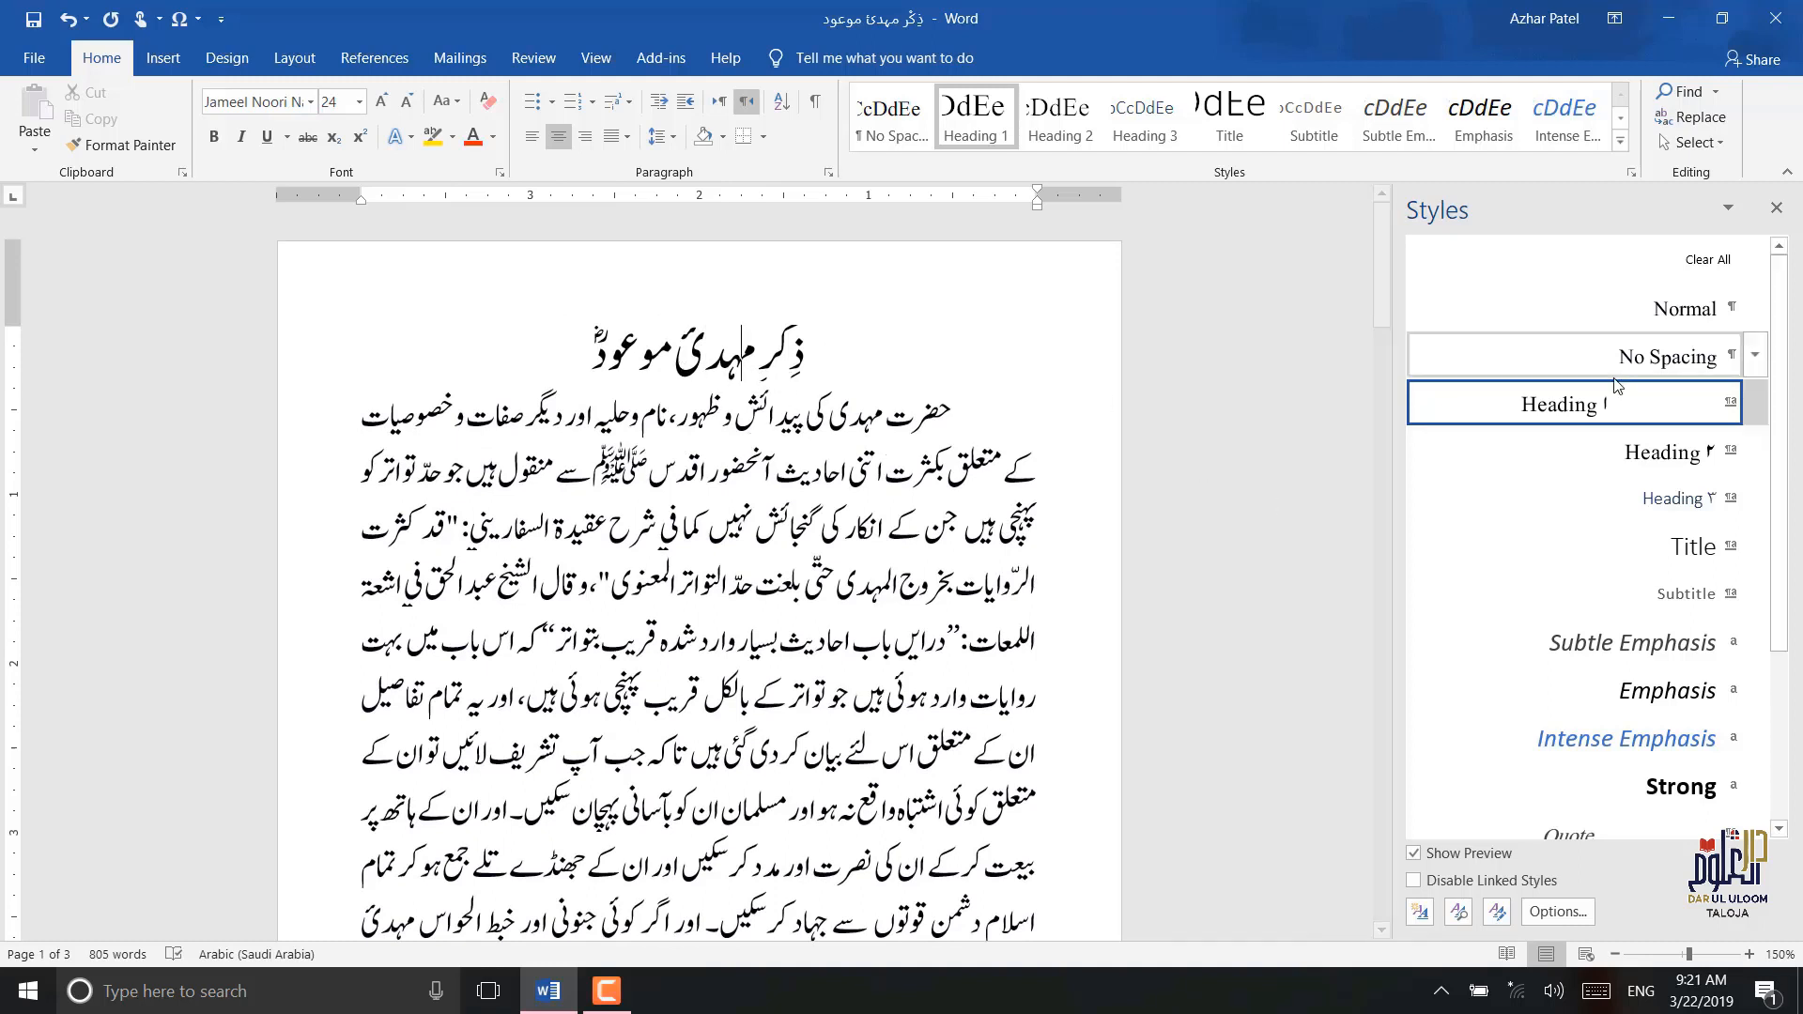
left_click(1758, 409)
left_click(1508, 469)
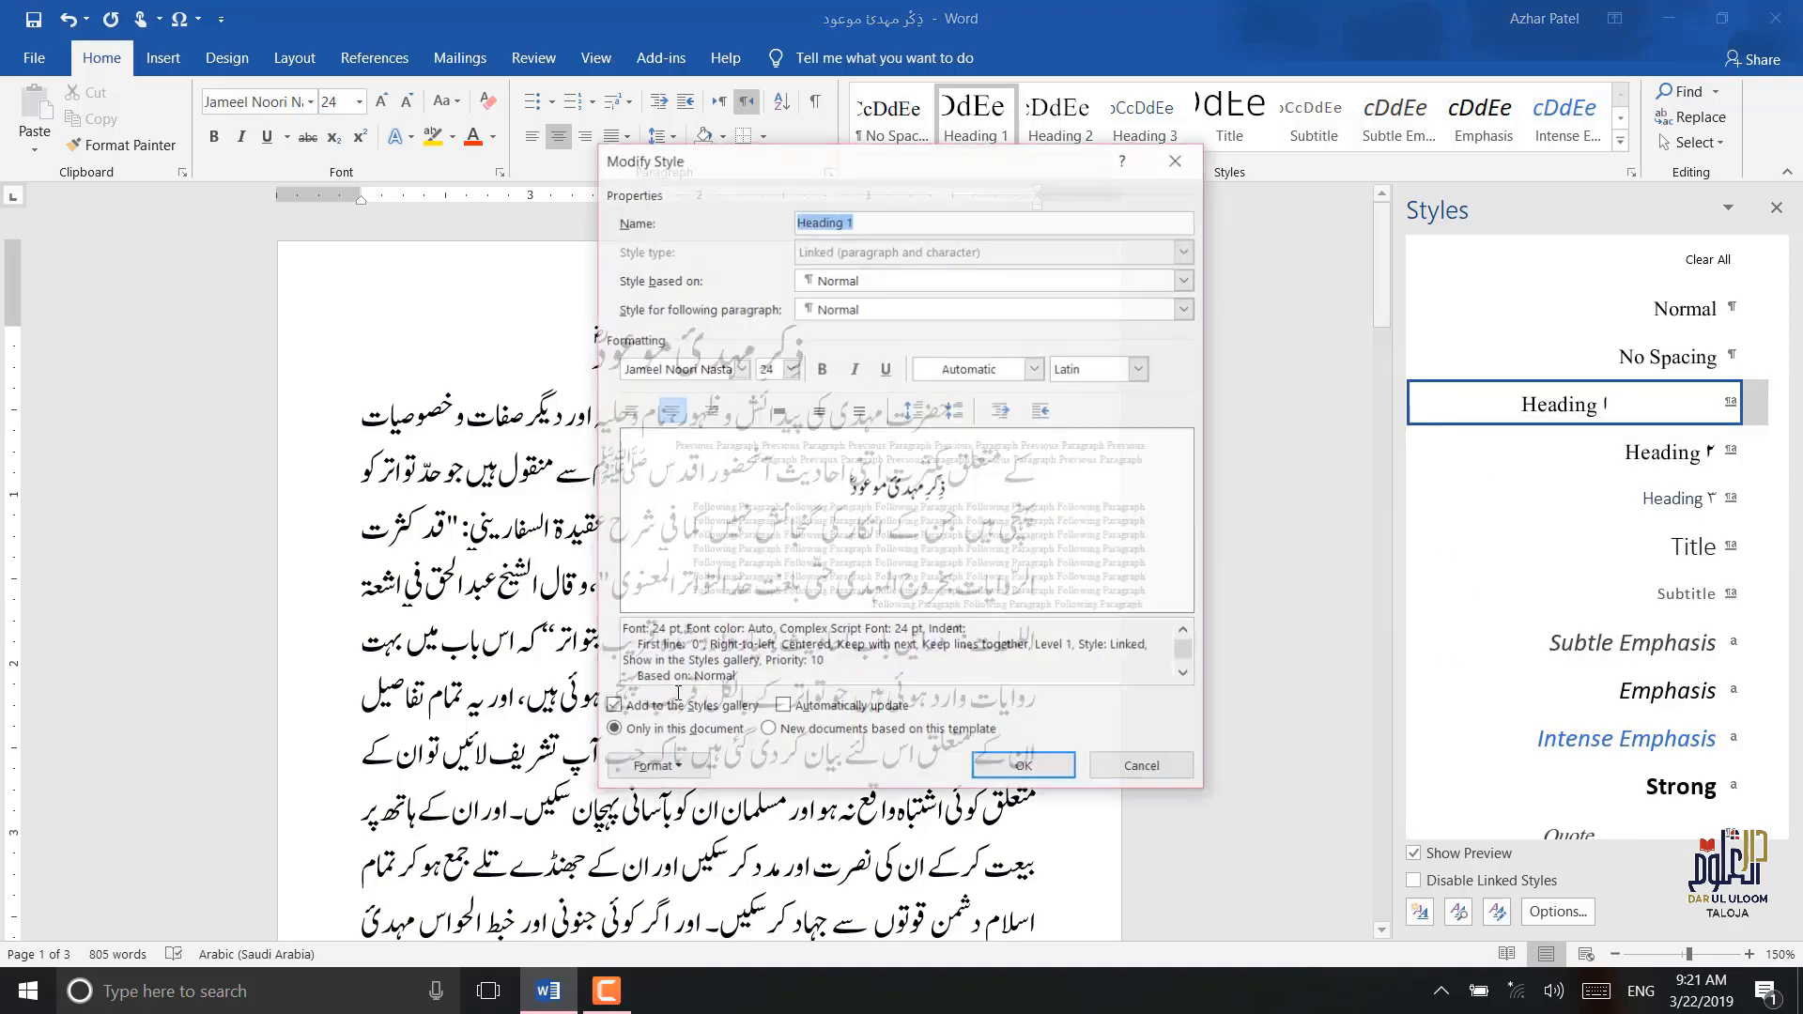
left_click(655, 767)
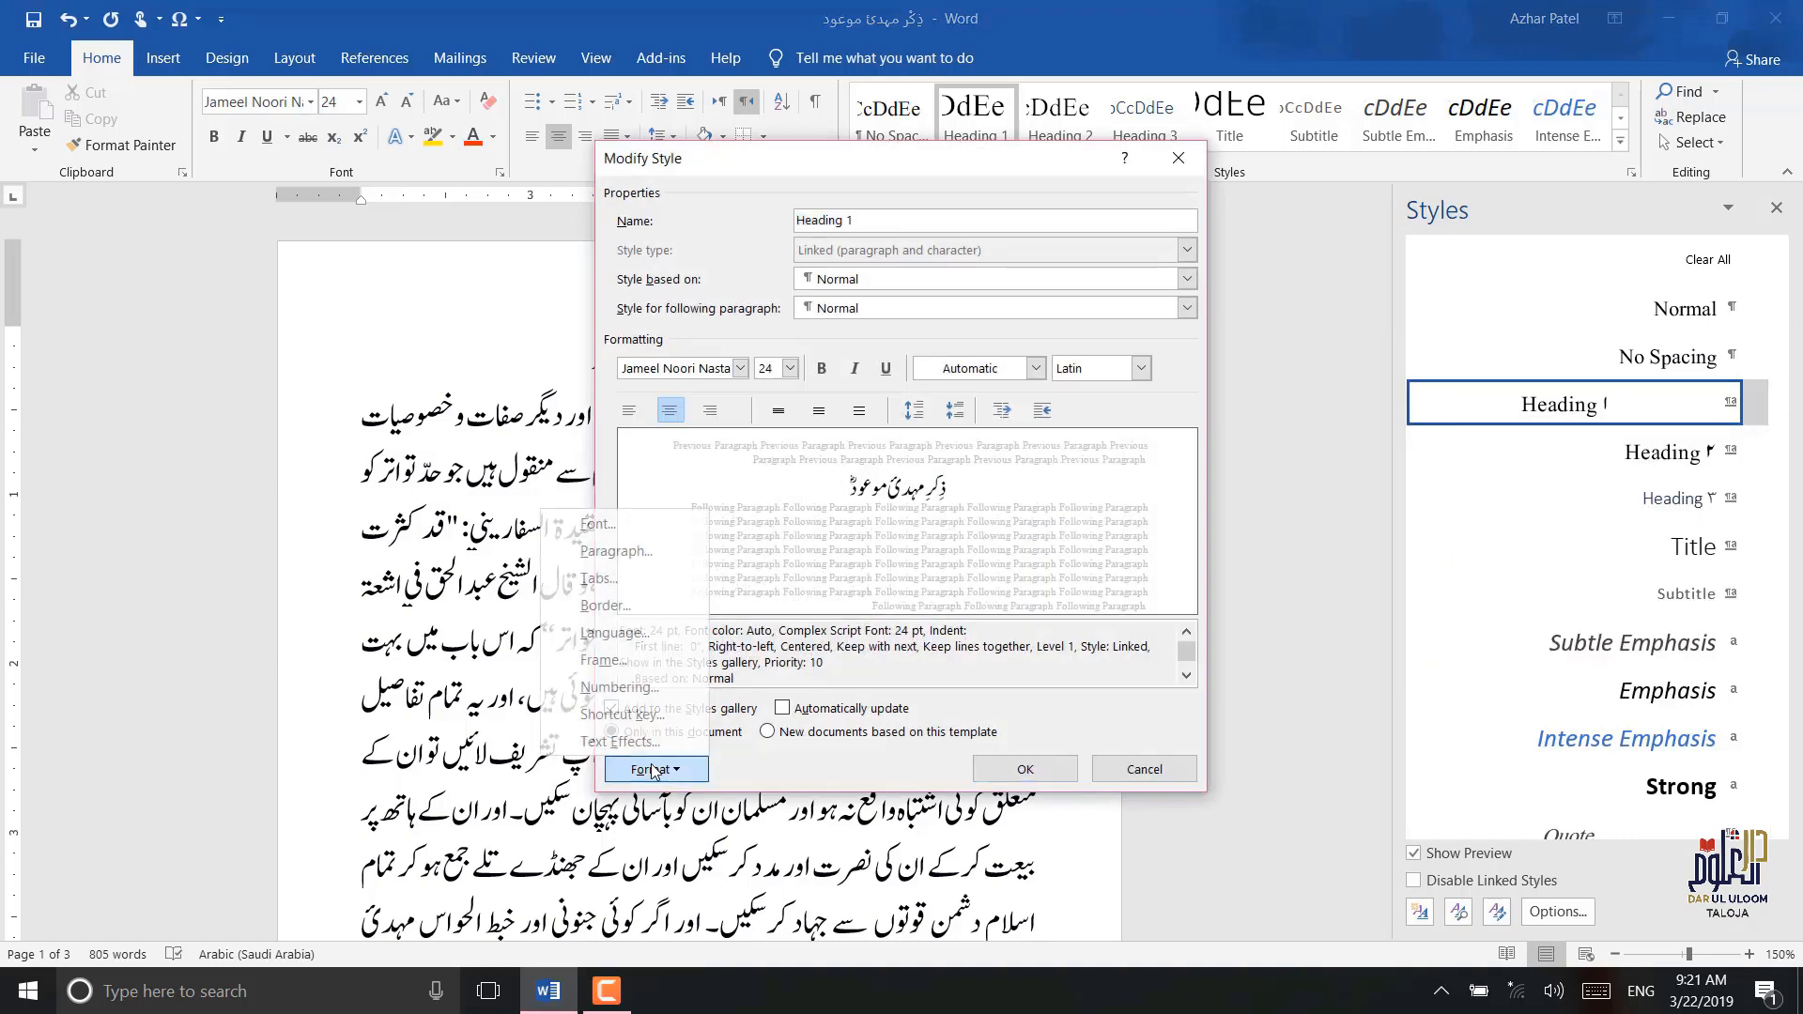
left_click(622, 552)
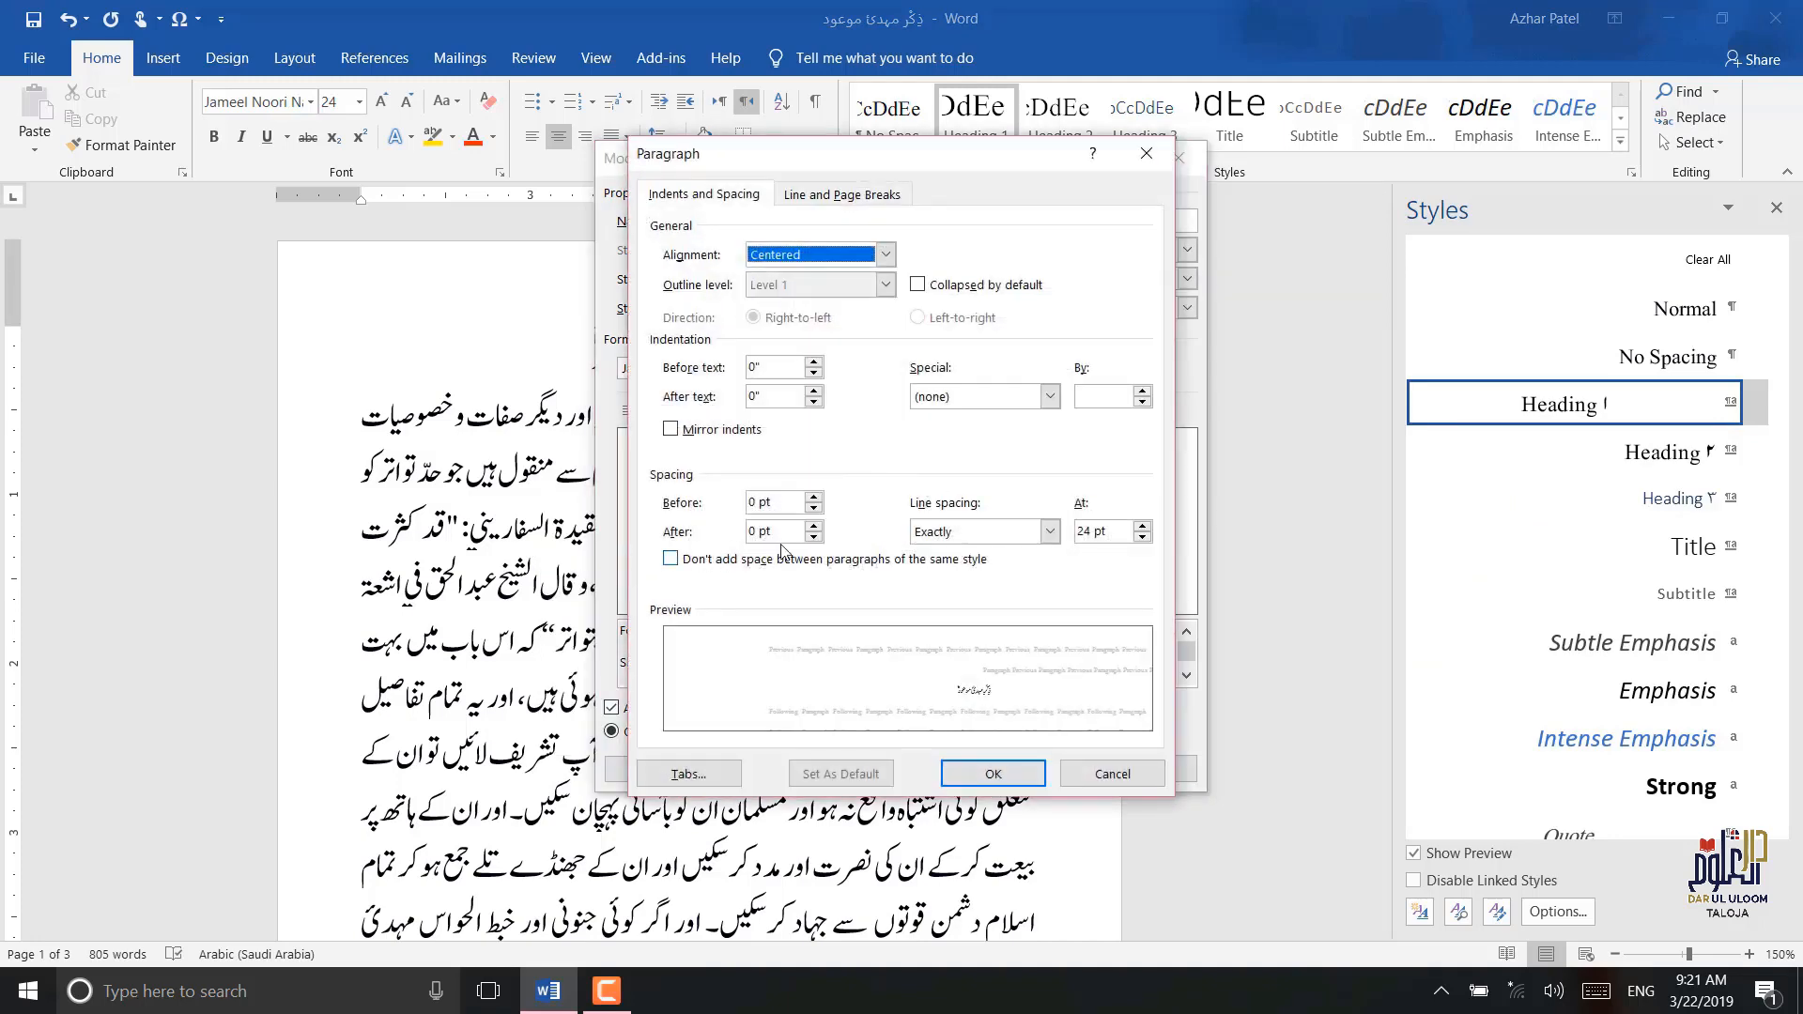
left_click(1049, 531)
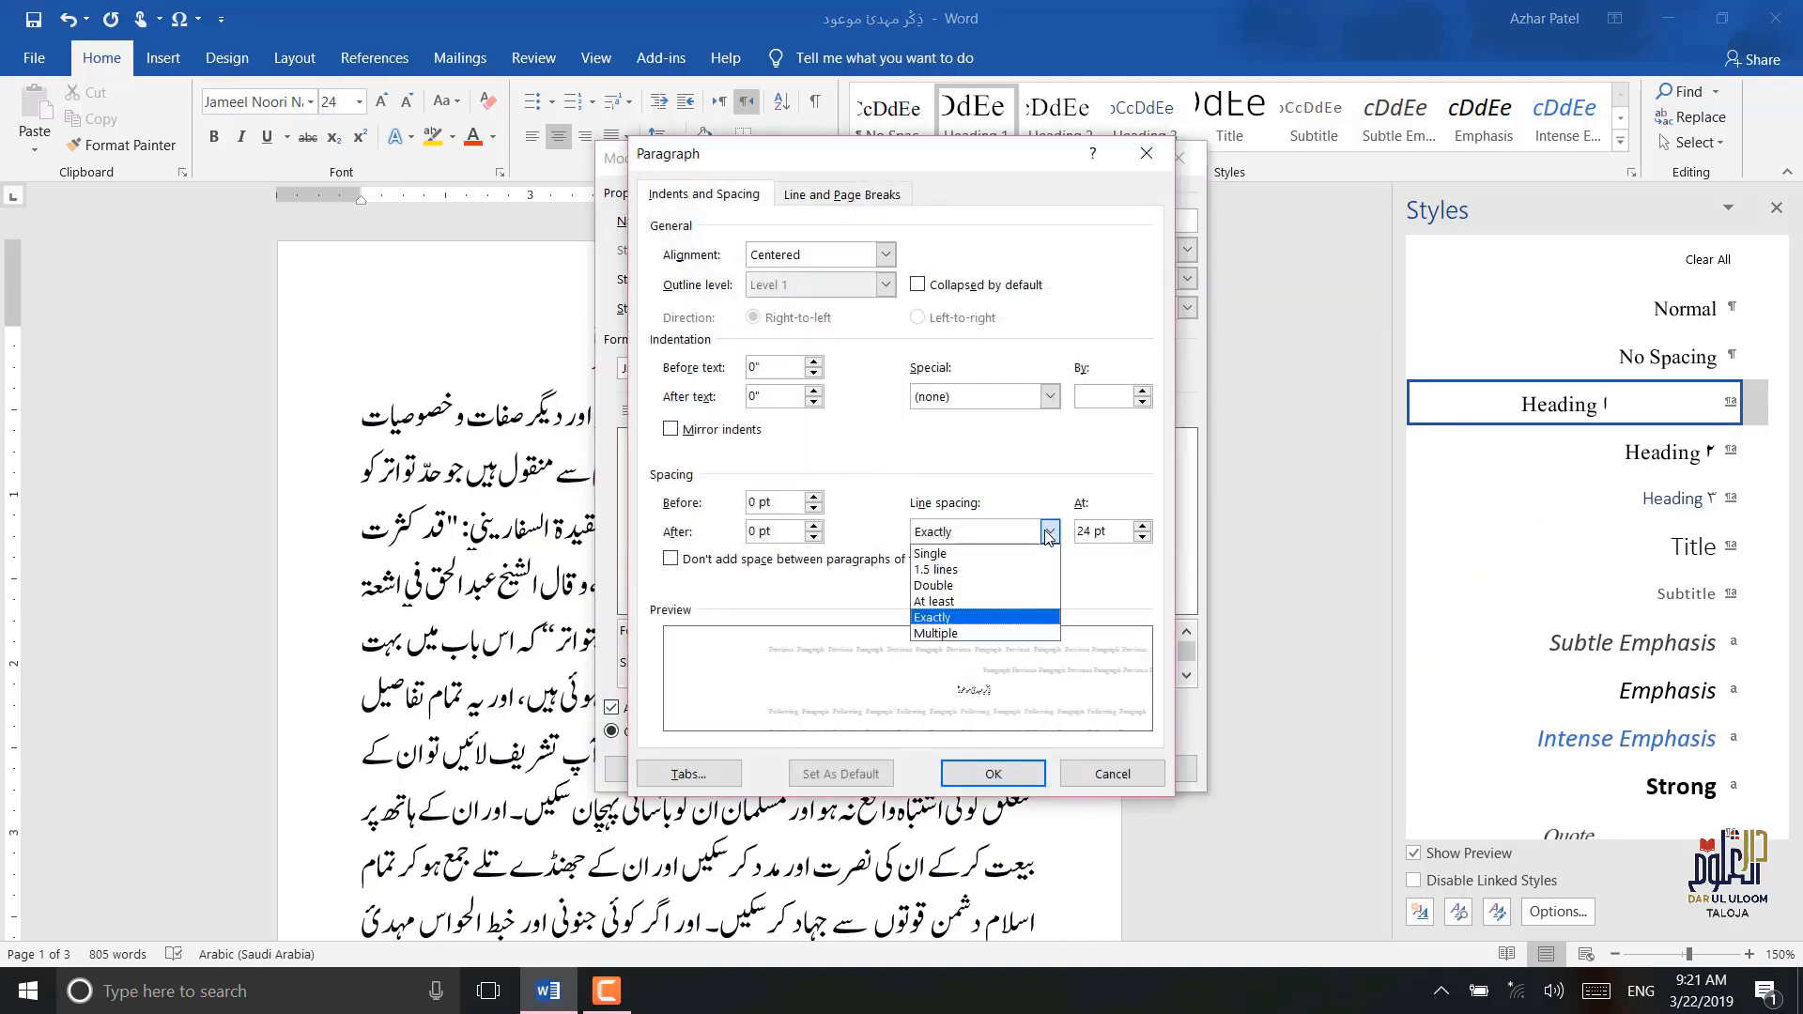
left_click(933, 556)
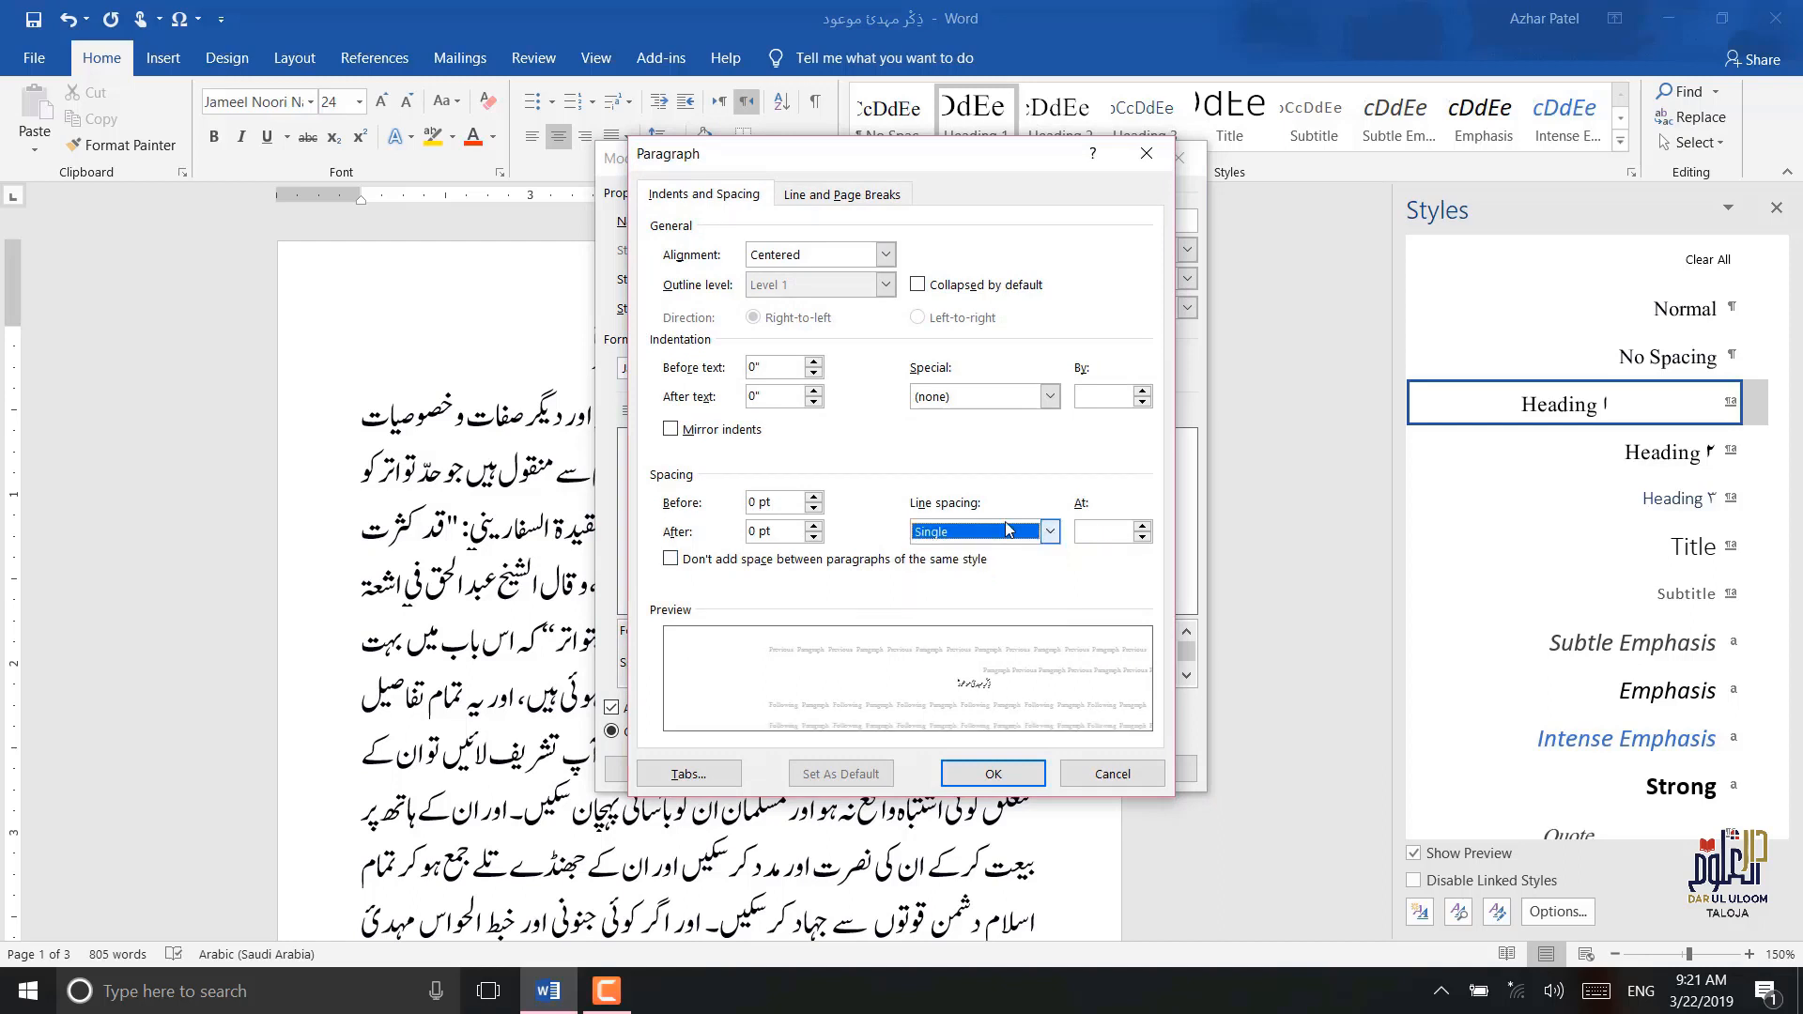
- Set the Heading 1 style's spacing to 12 pt before and 6 pt after, and save the style
left_click(814, 498)
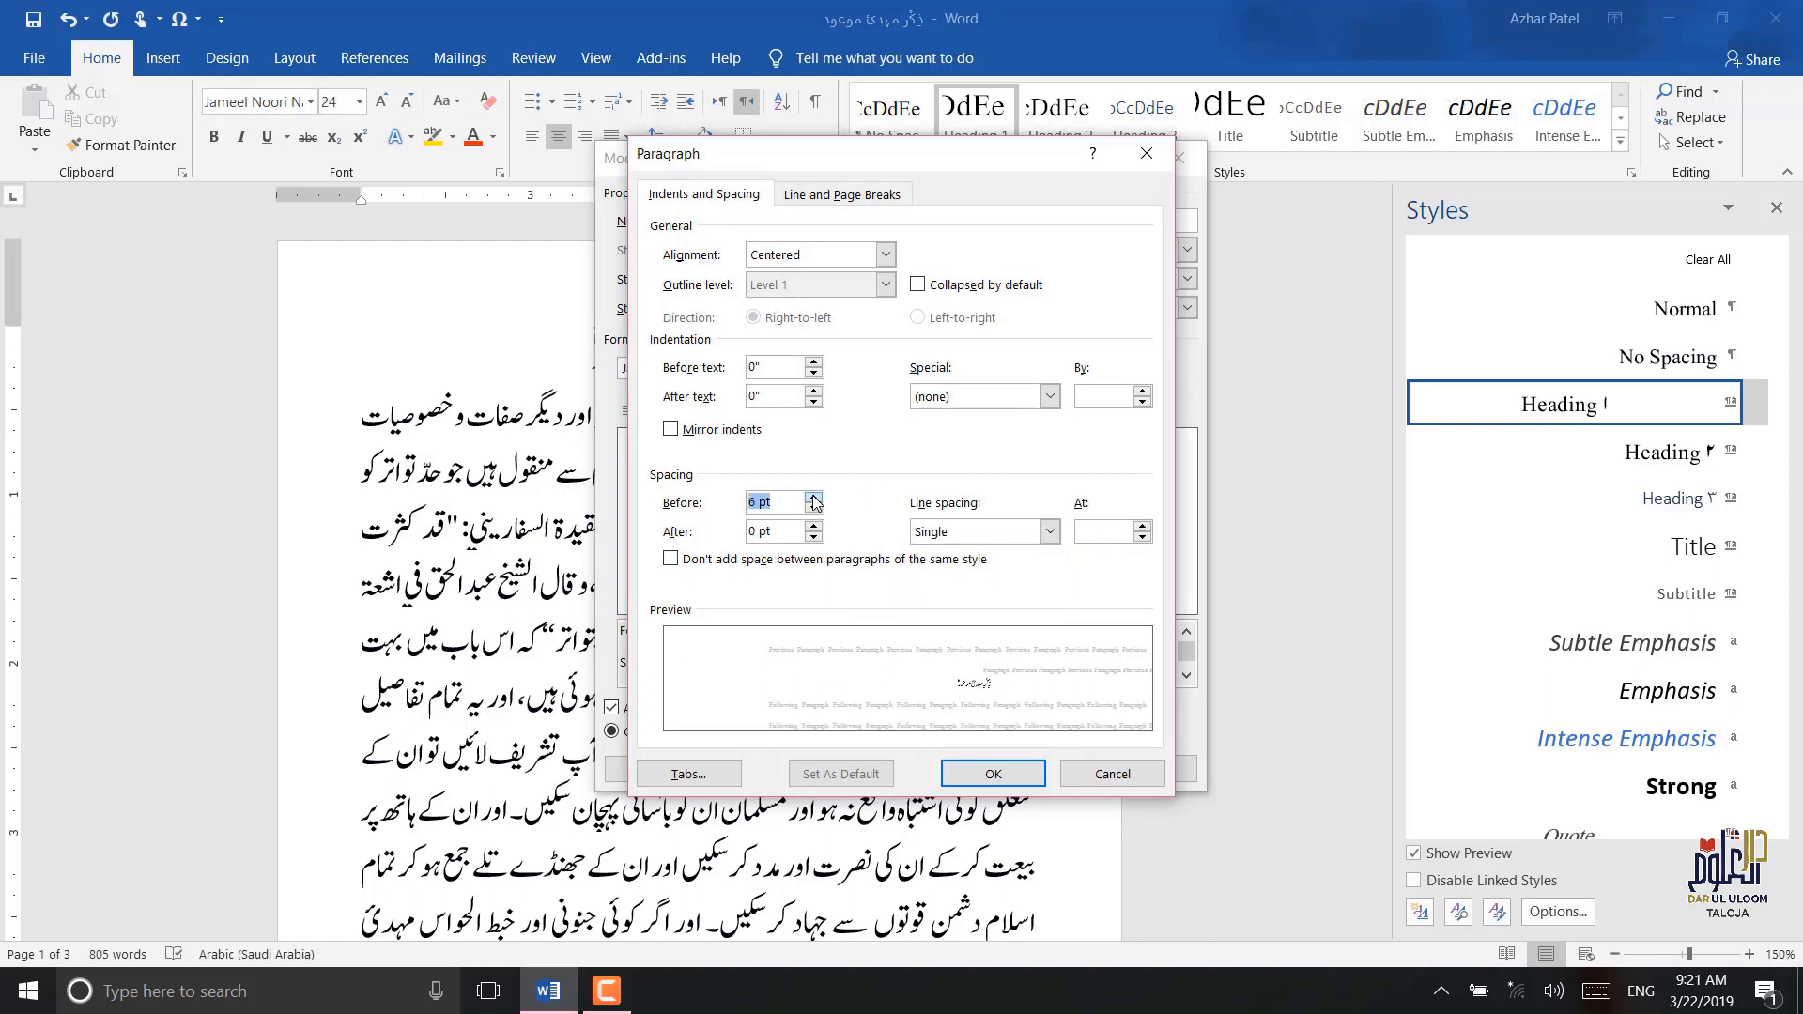
left_click(813, 498)
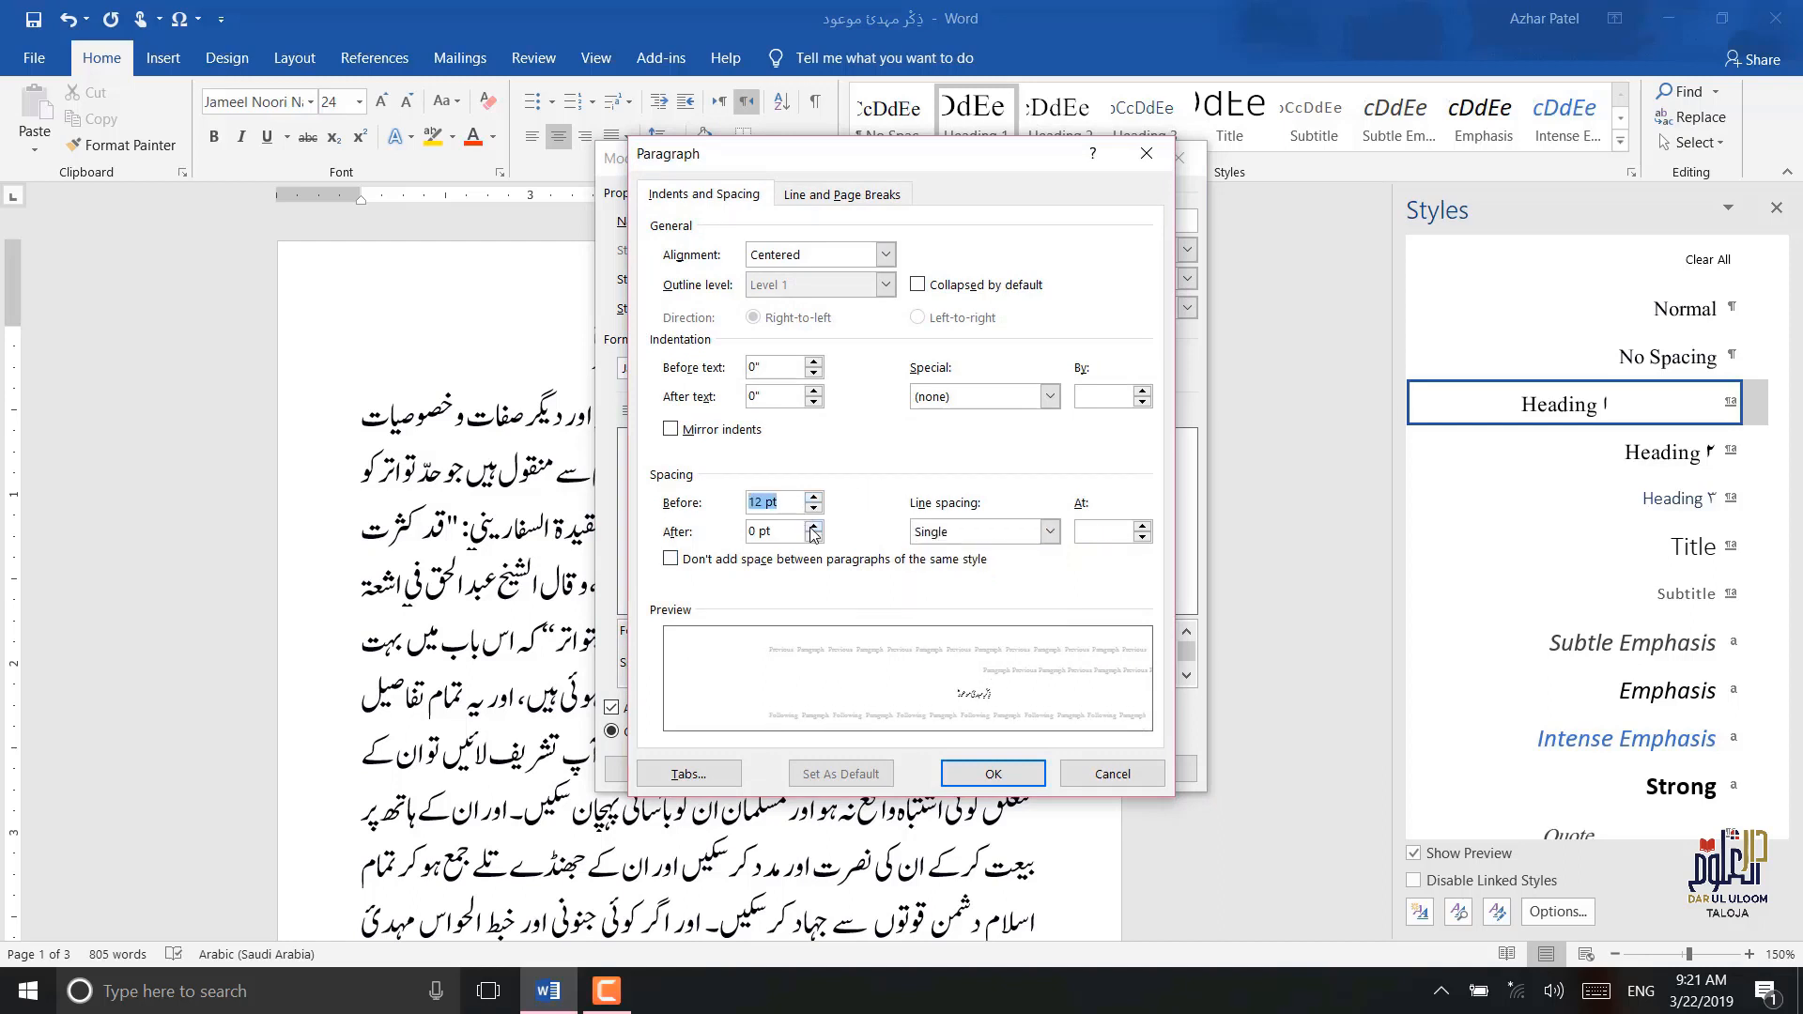
left_click(814, 527)
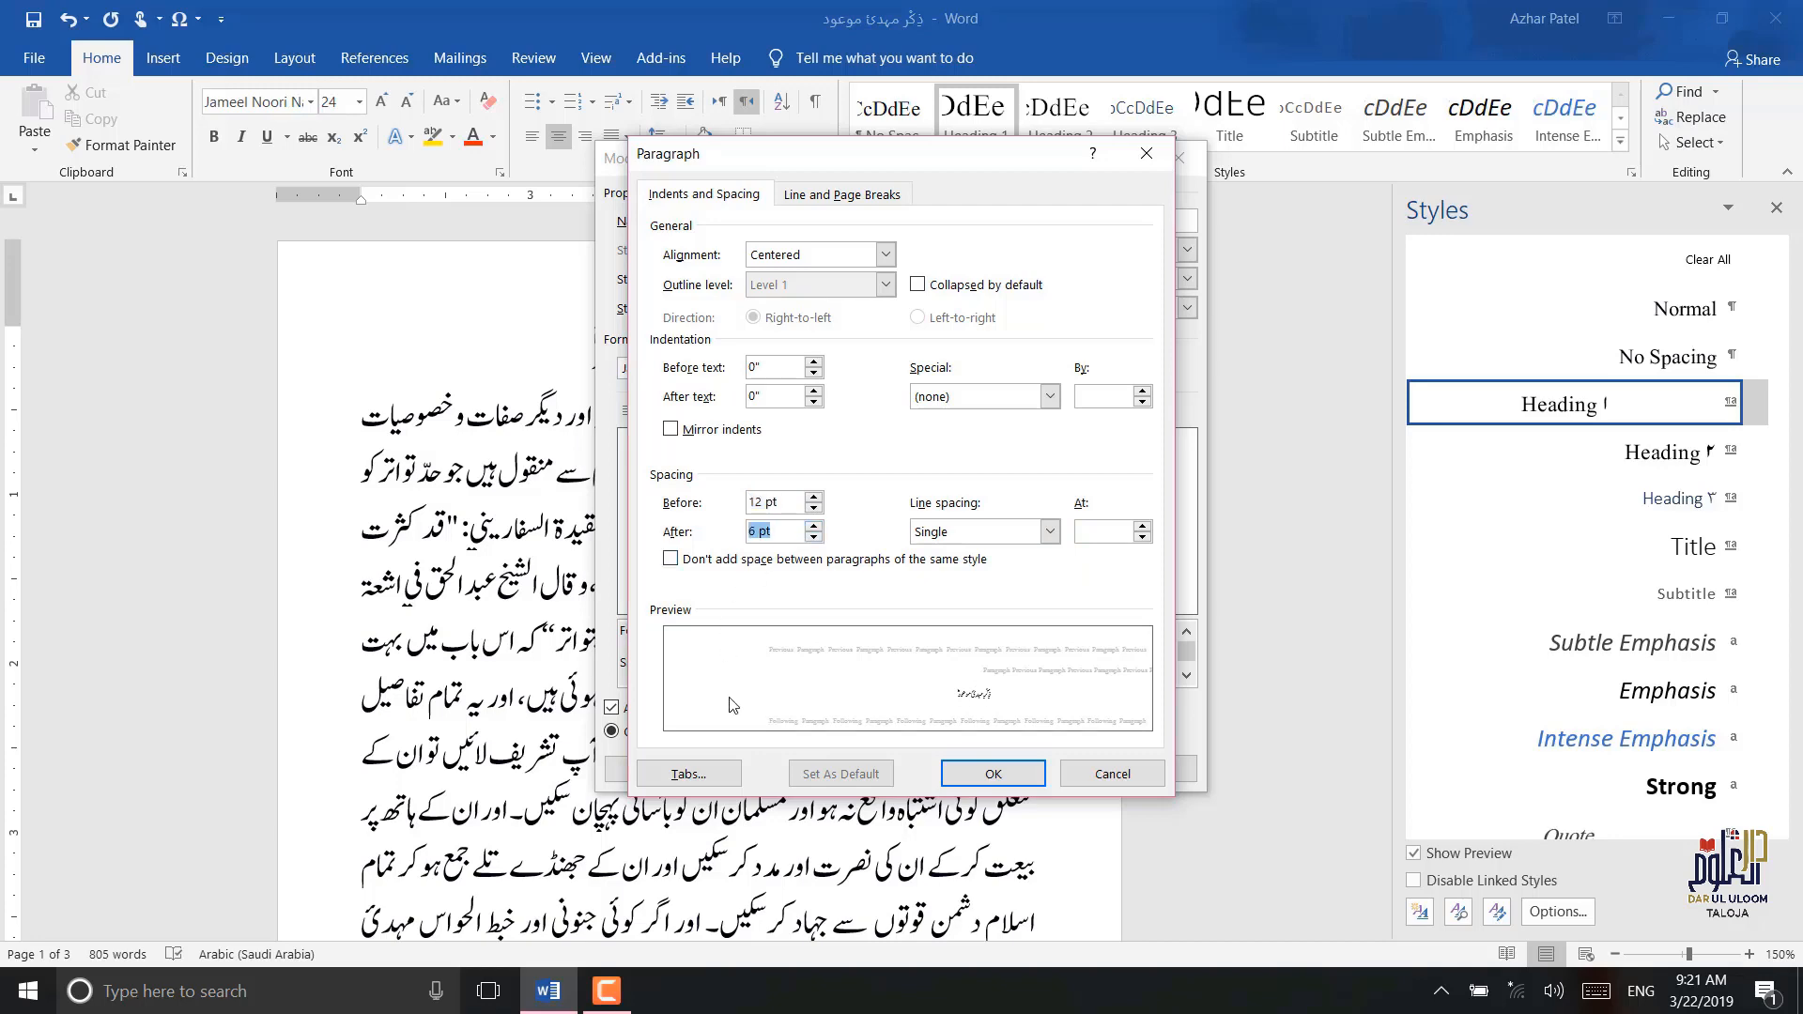
left_click(985, 774)
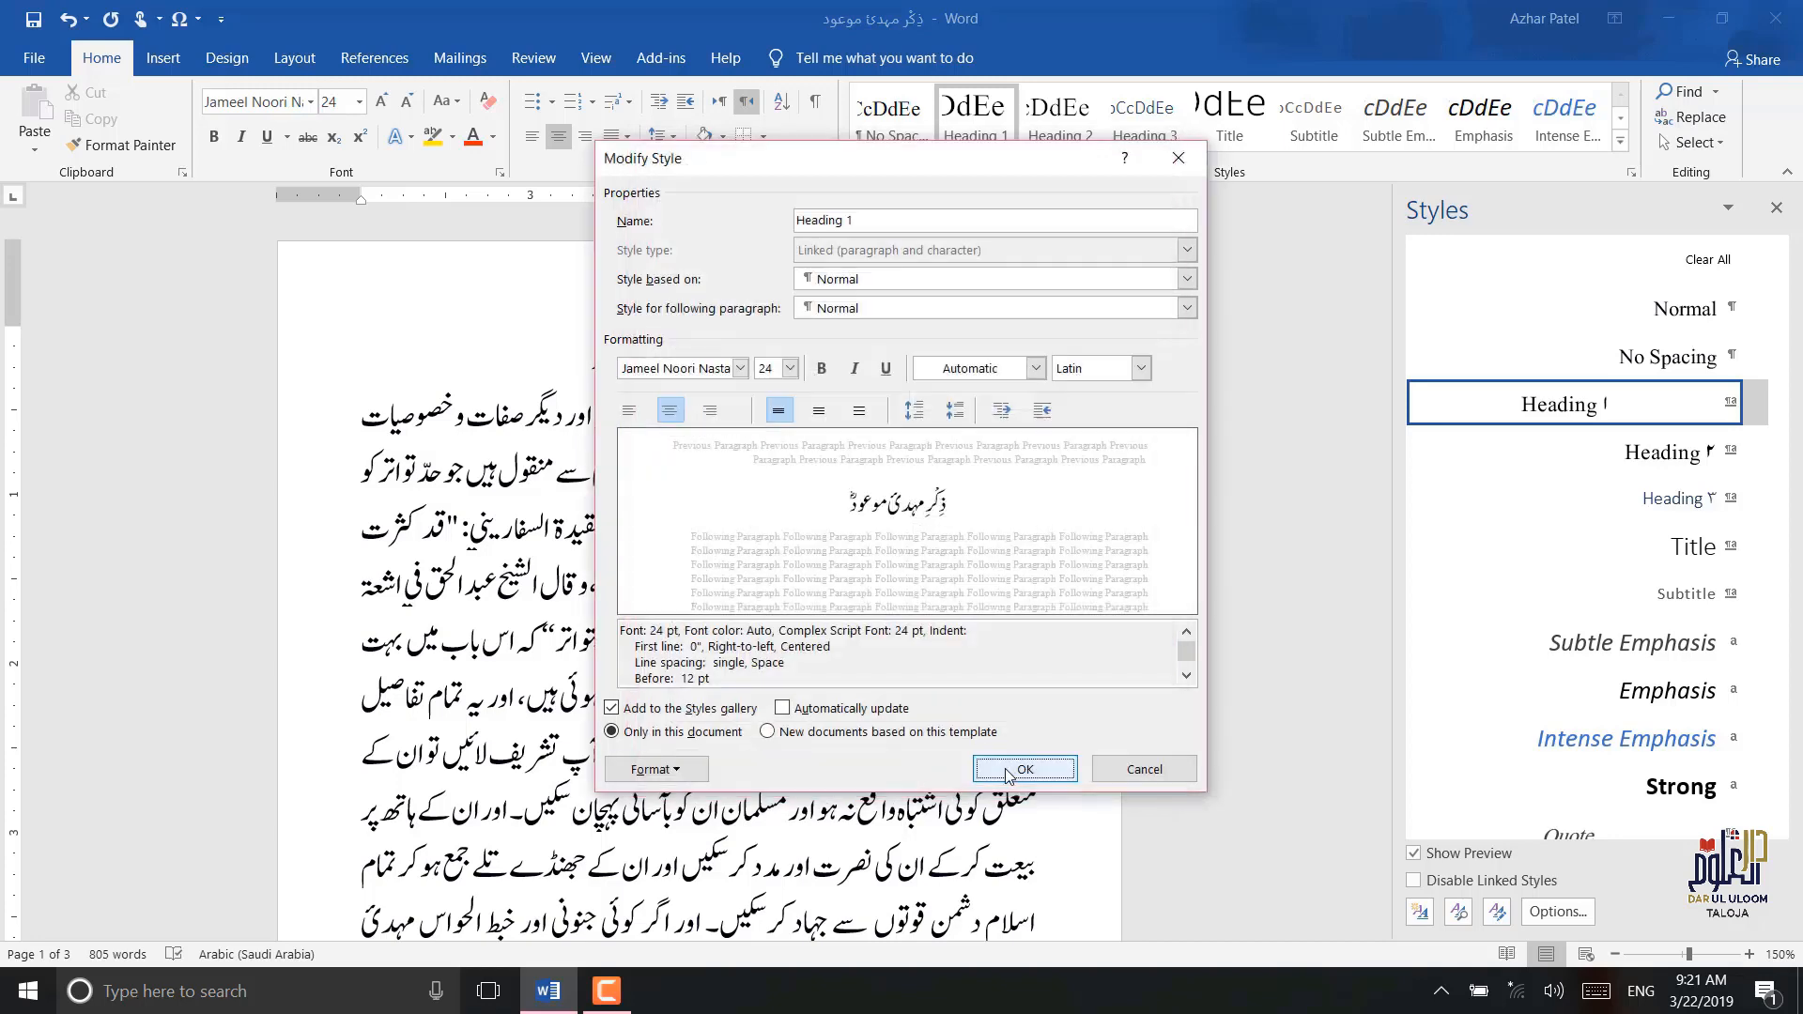
left_click(1016, 772)
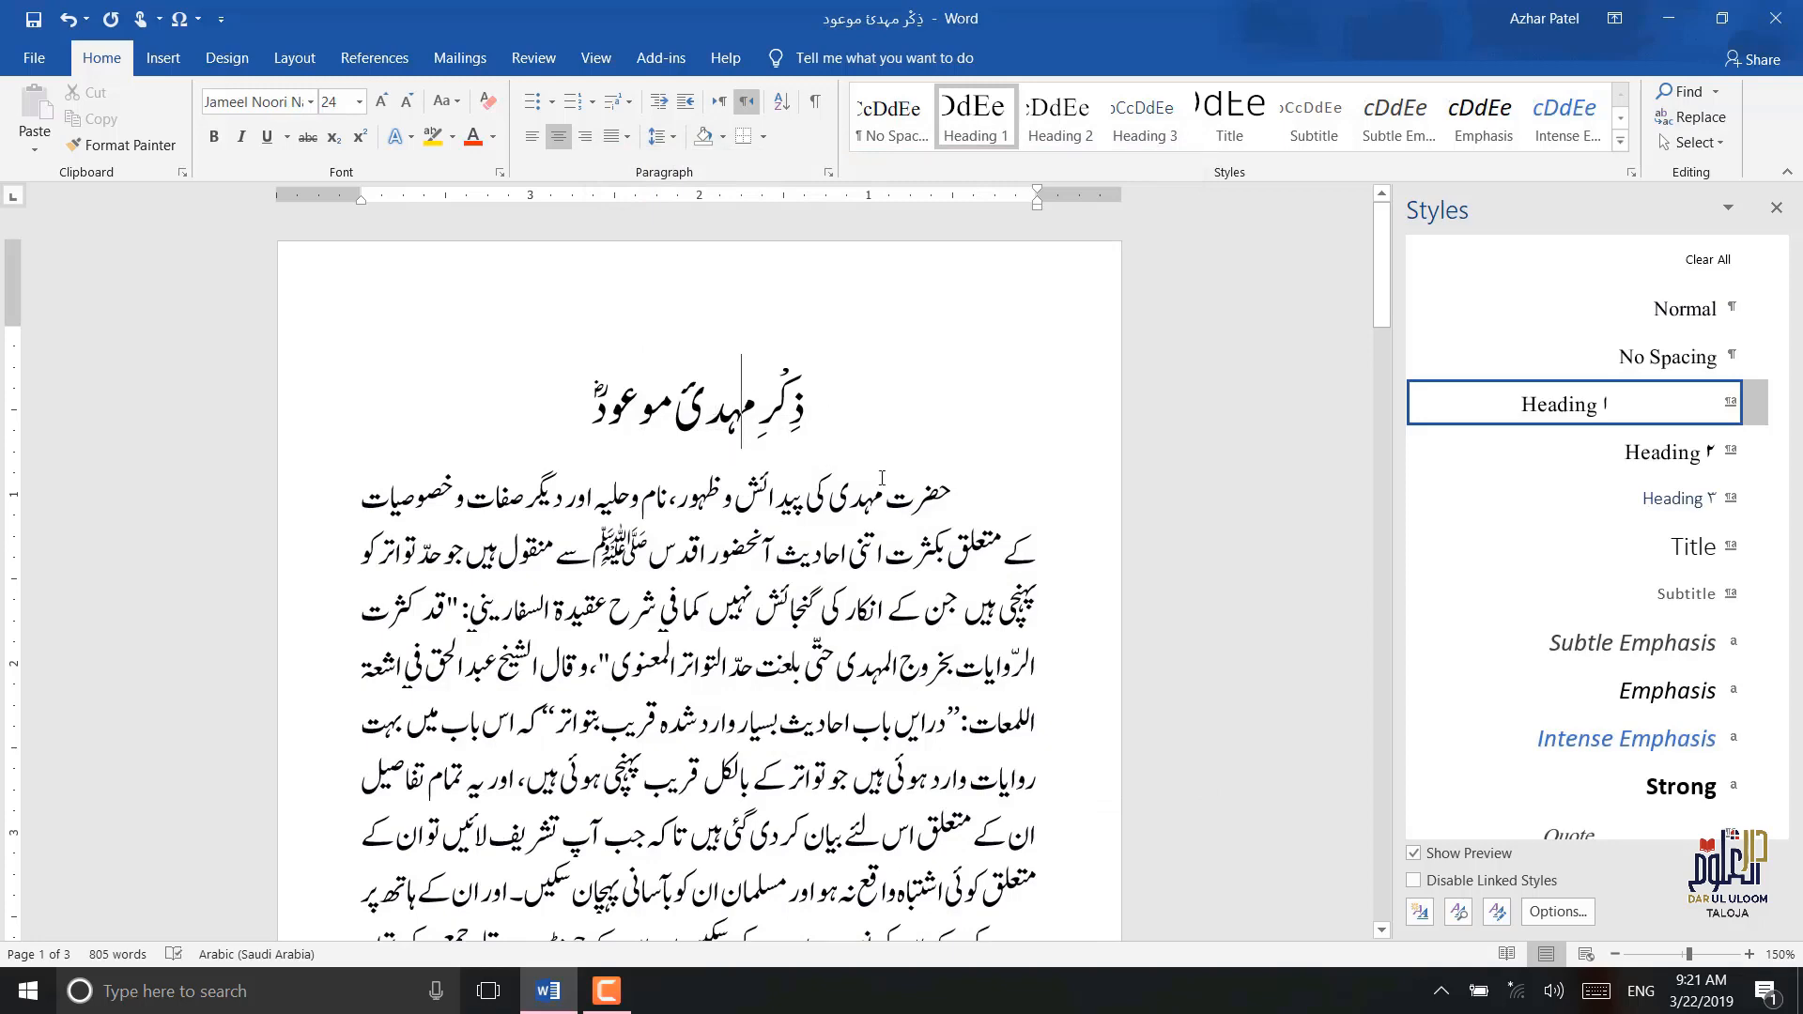
- Modify the Heading 2 style's paragraph format to Single line spacing and save the style
scroll(774, 472, "down", 15)
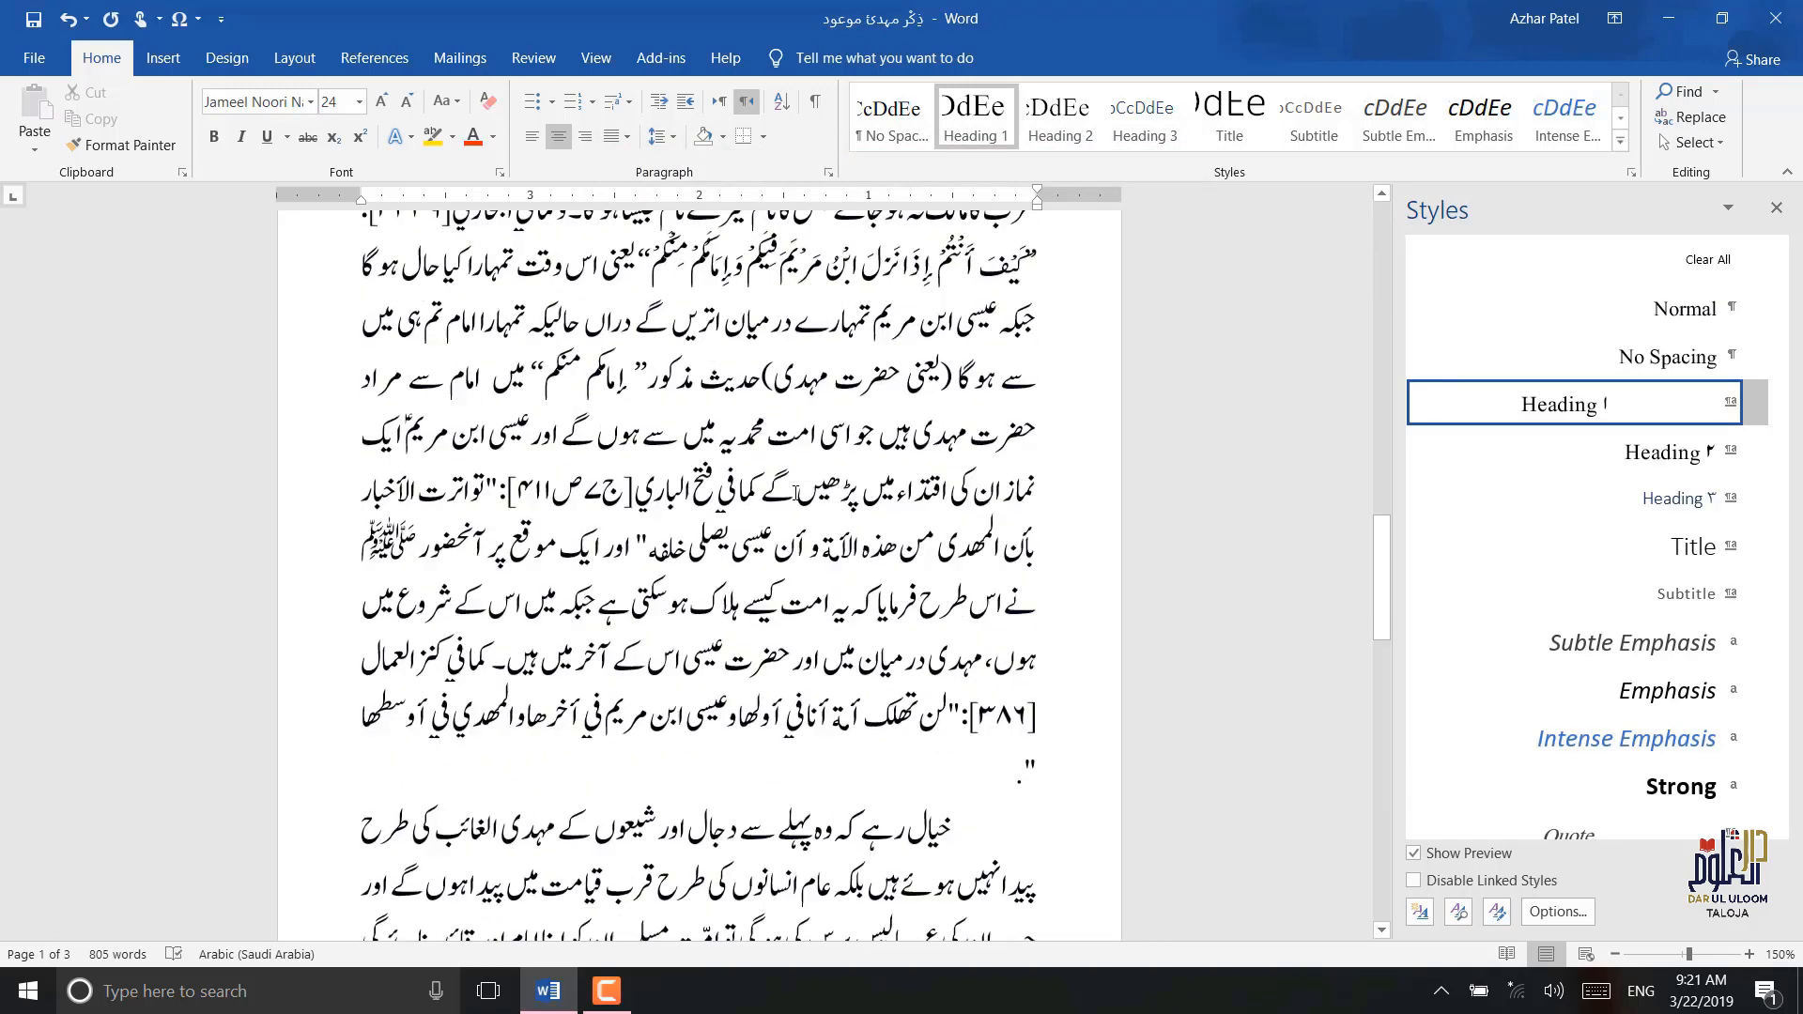
left_click(1754, 451)
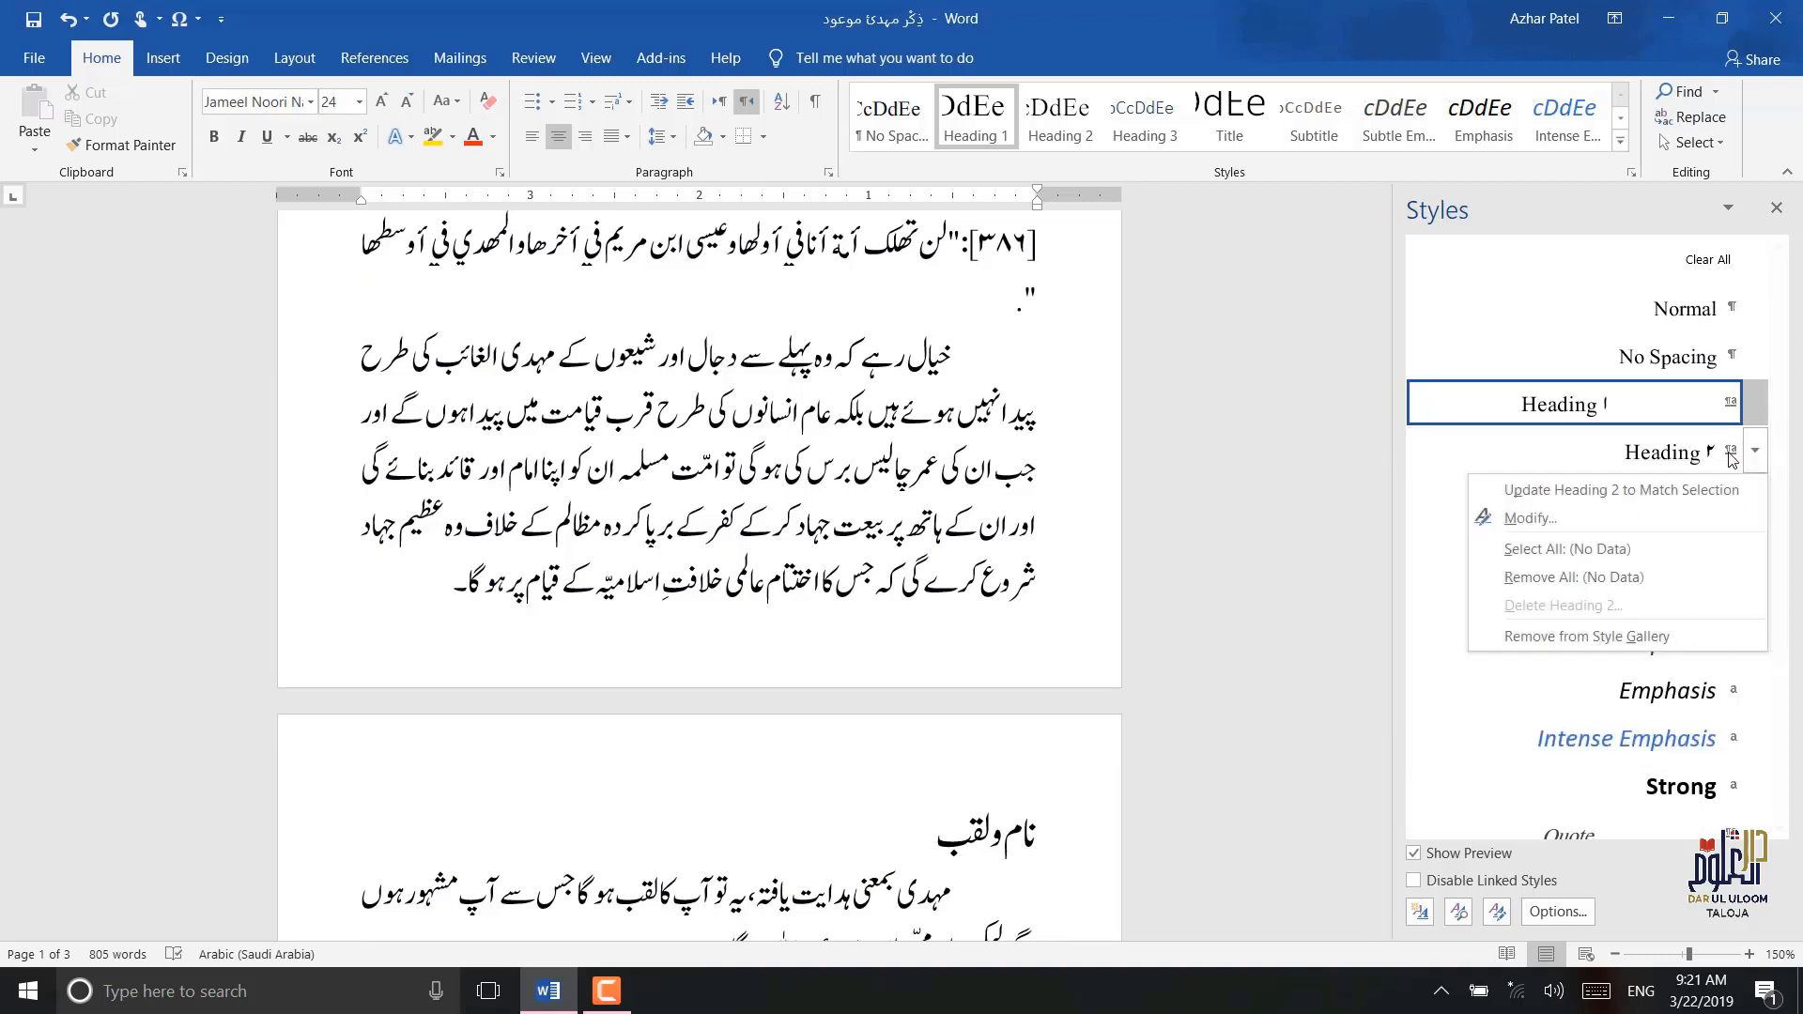
left_click(1005, 786)
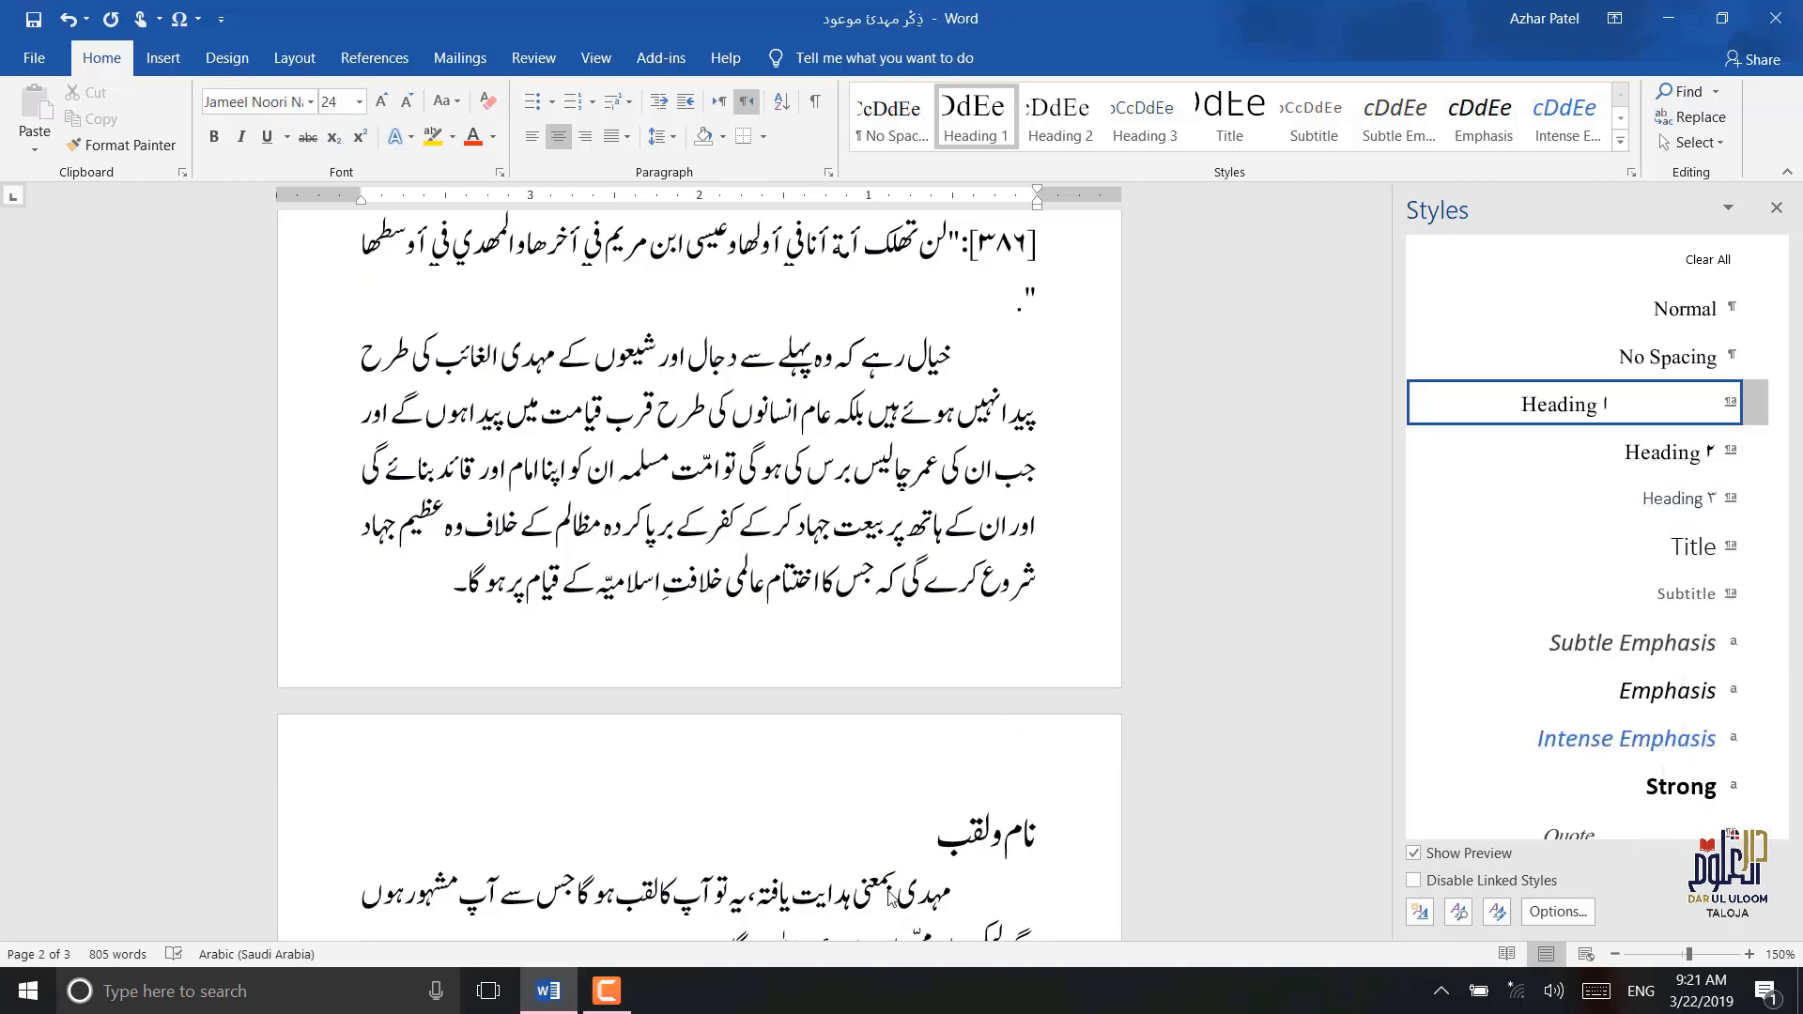
left_click(1753, 451)
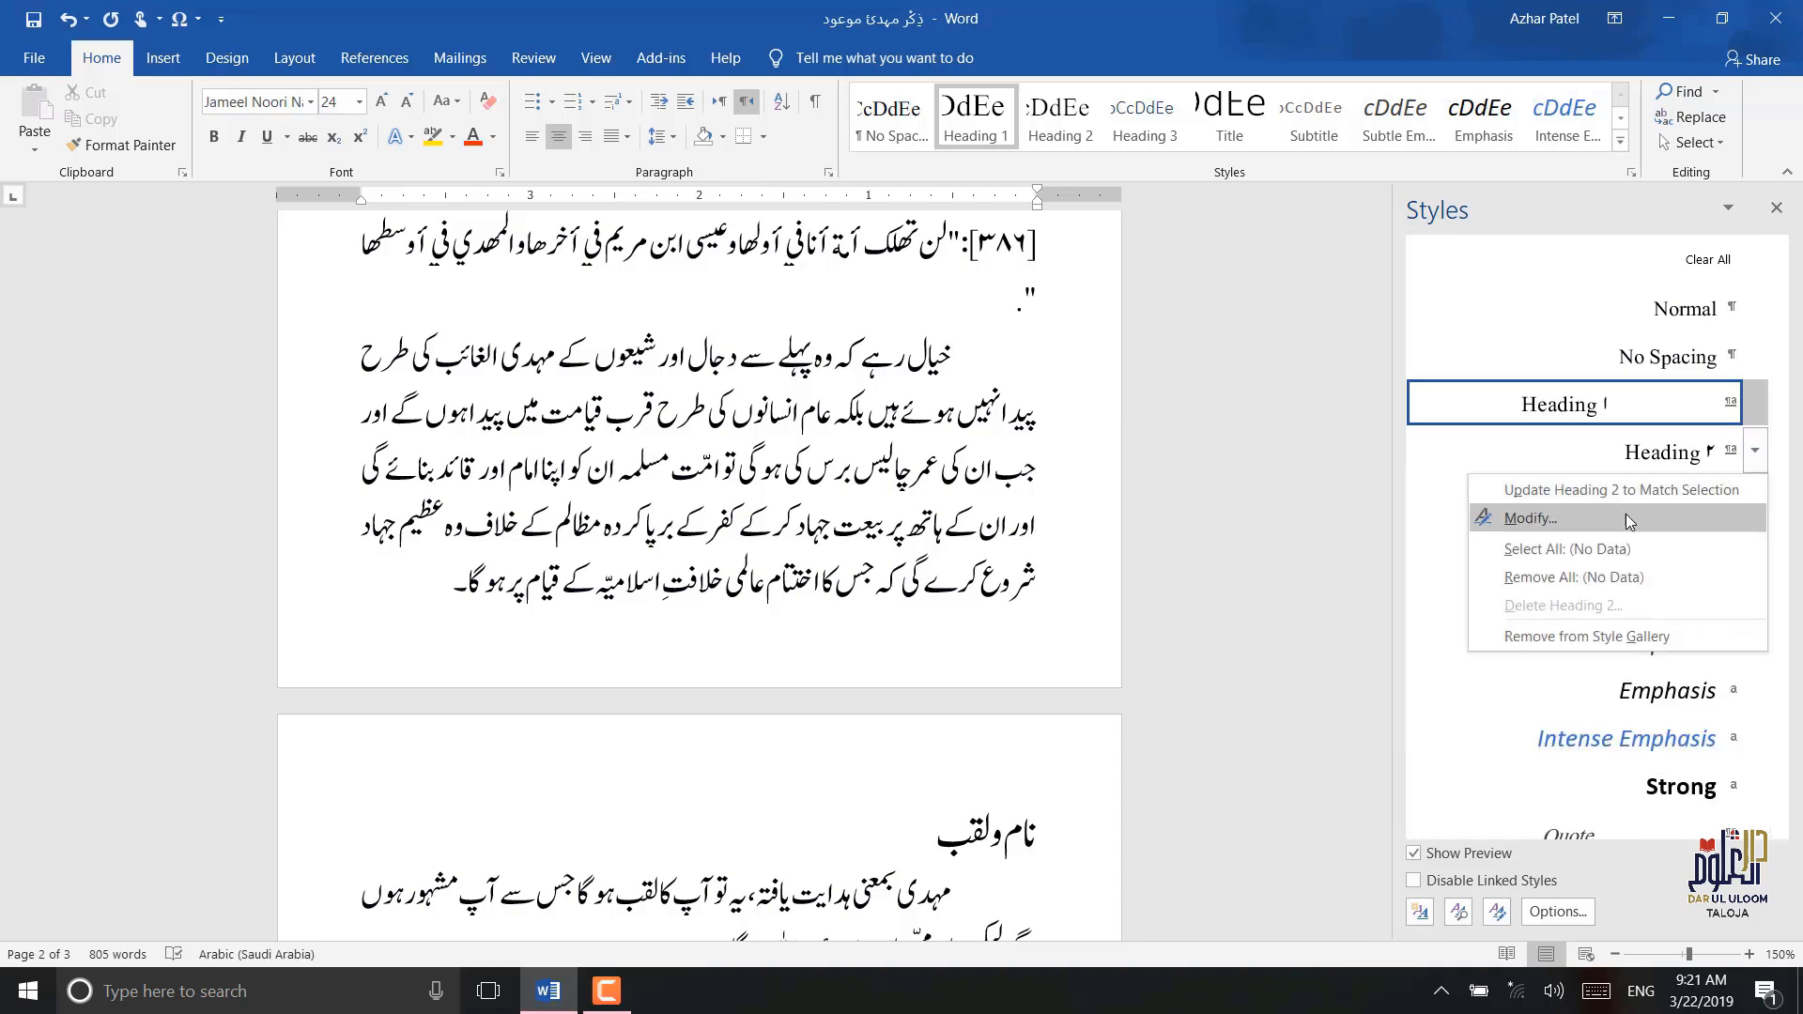
left_click(1626, 515)
left_click(658, 762)
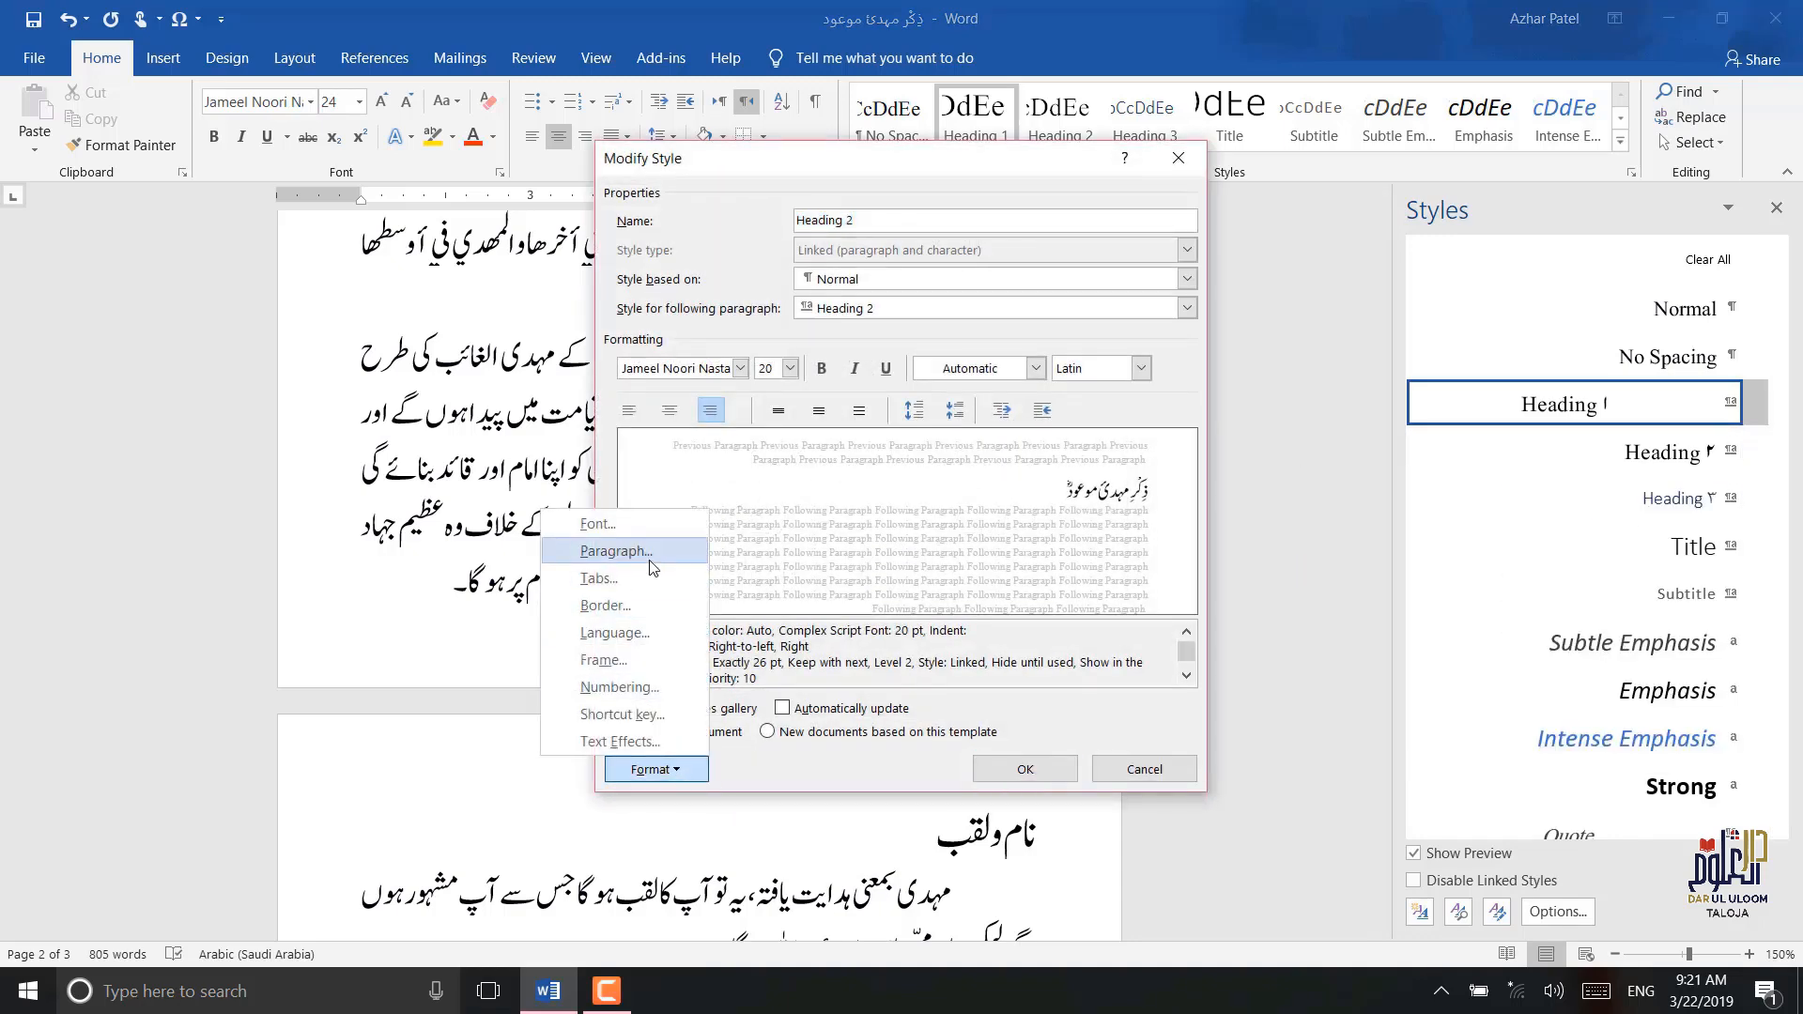
left_click(601, 552)
left_click(1049, 532)
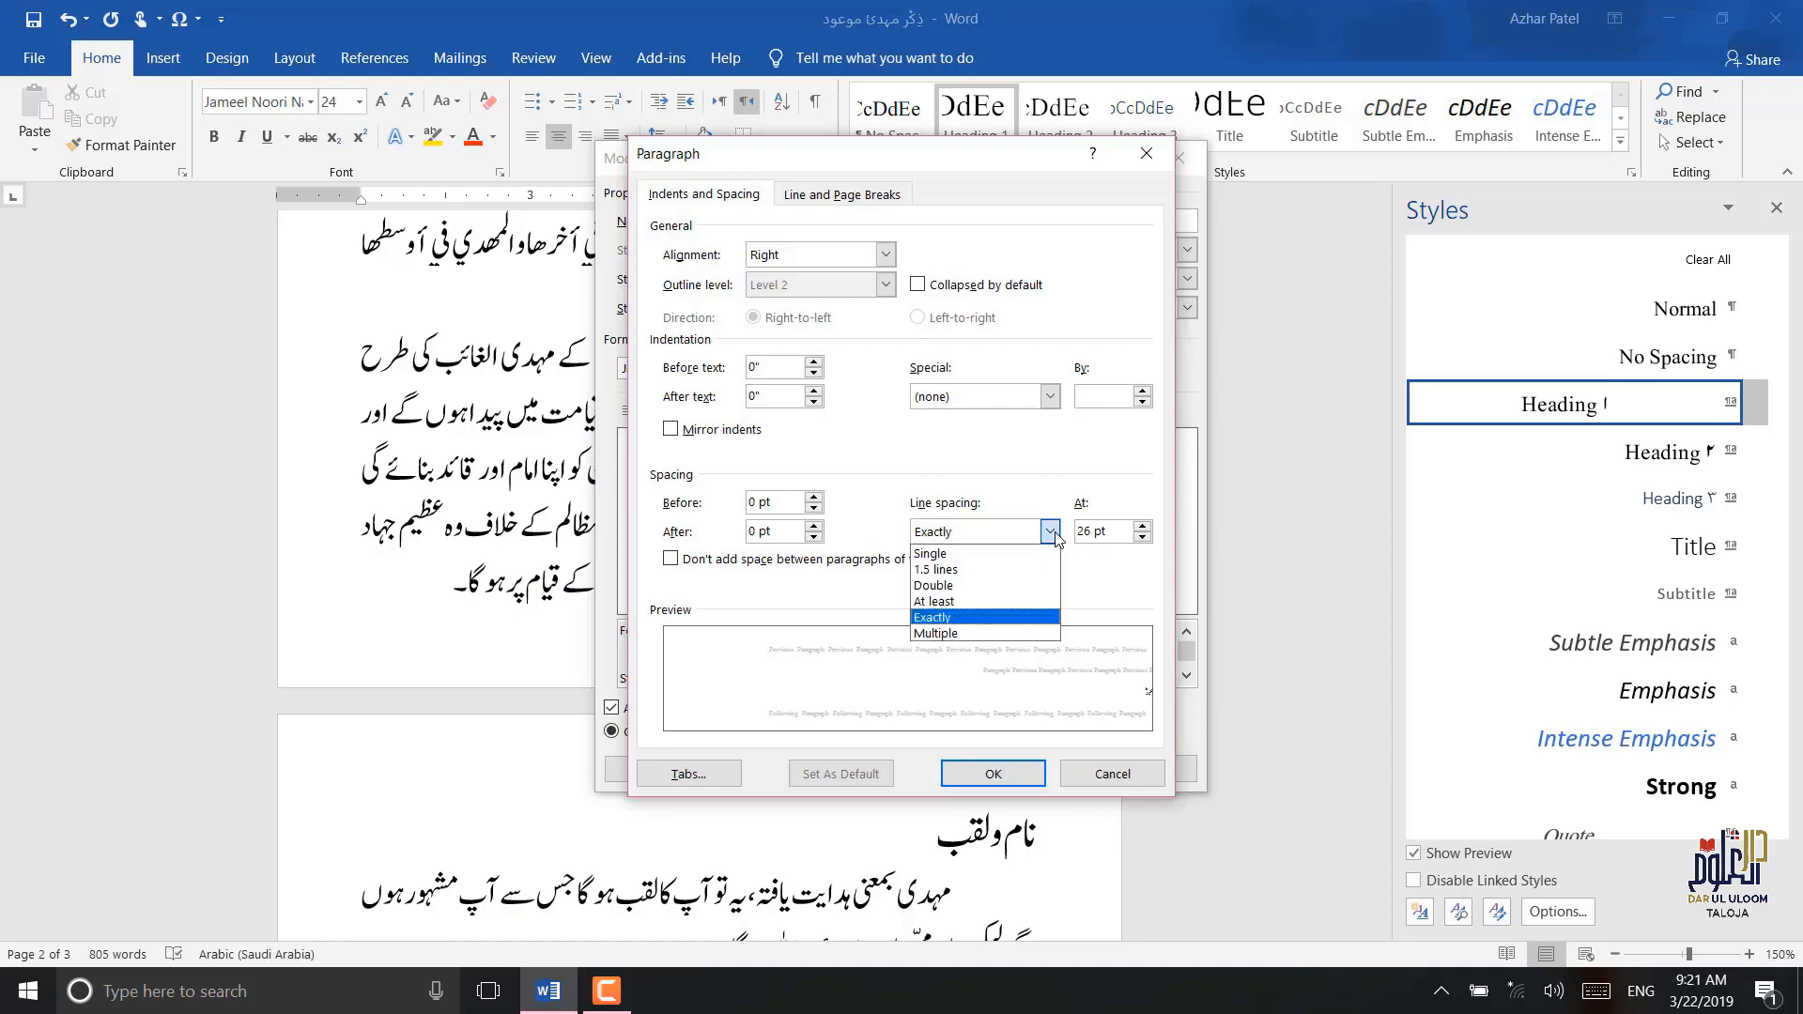
left_click(973, 556)
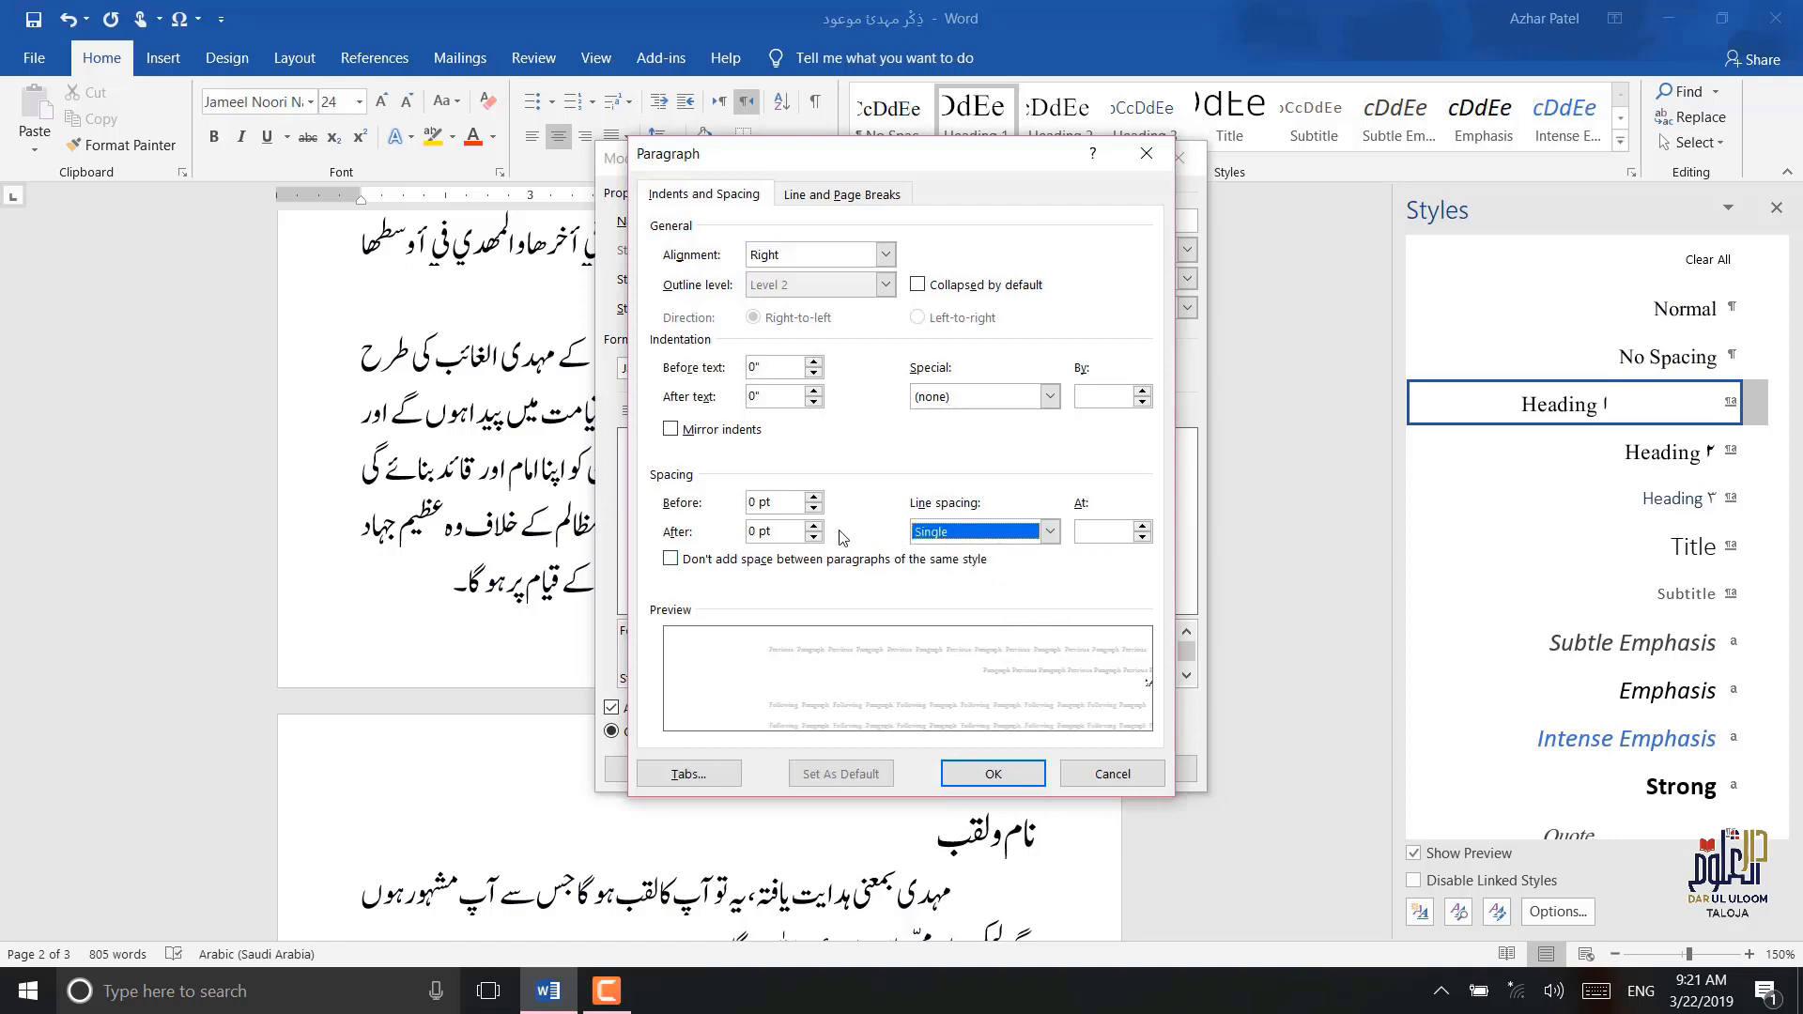
left_click(986, 774)
left_click(1007, 774)
scroll(700, 573, "down", 4)
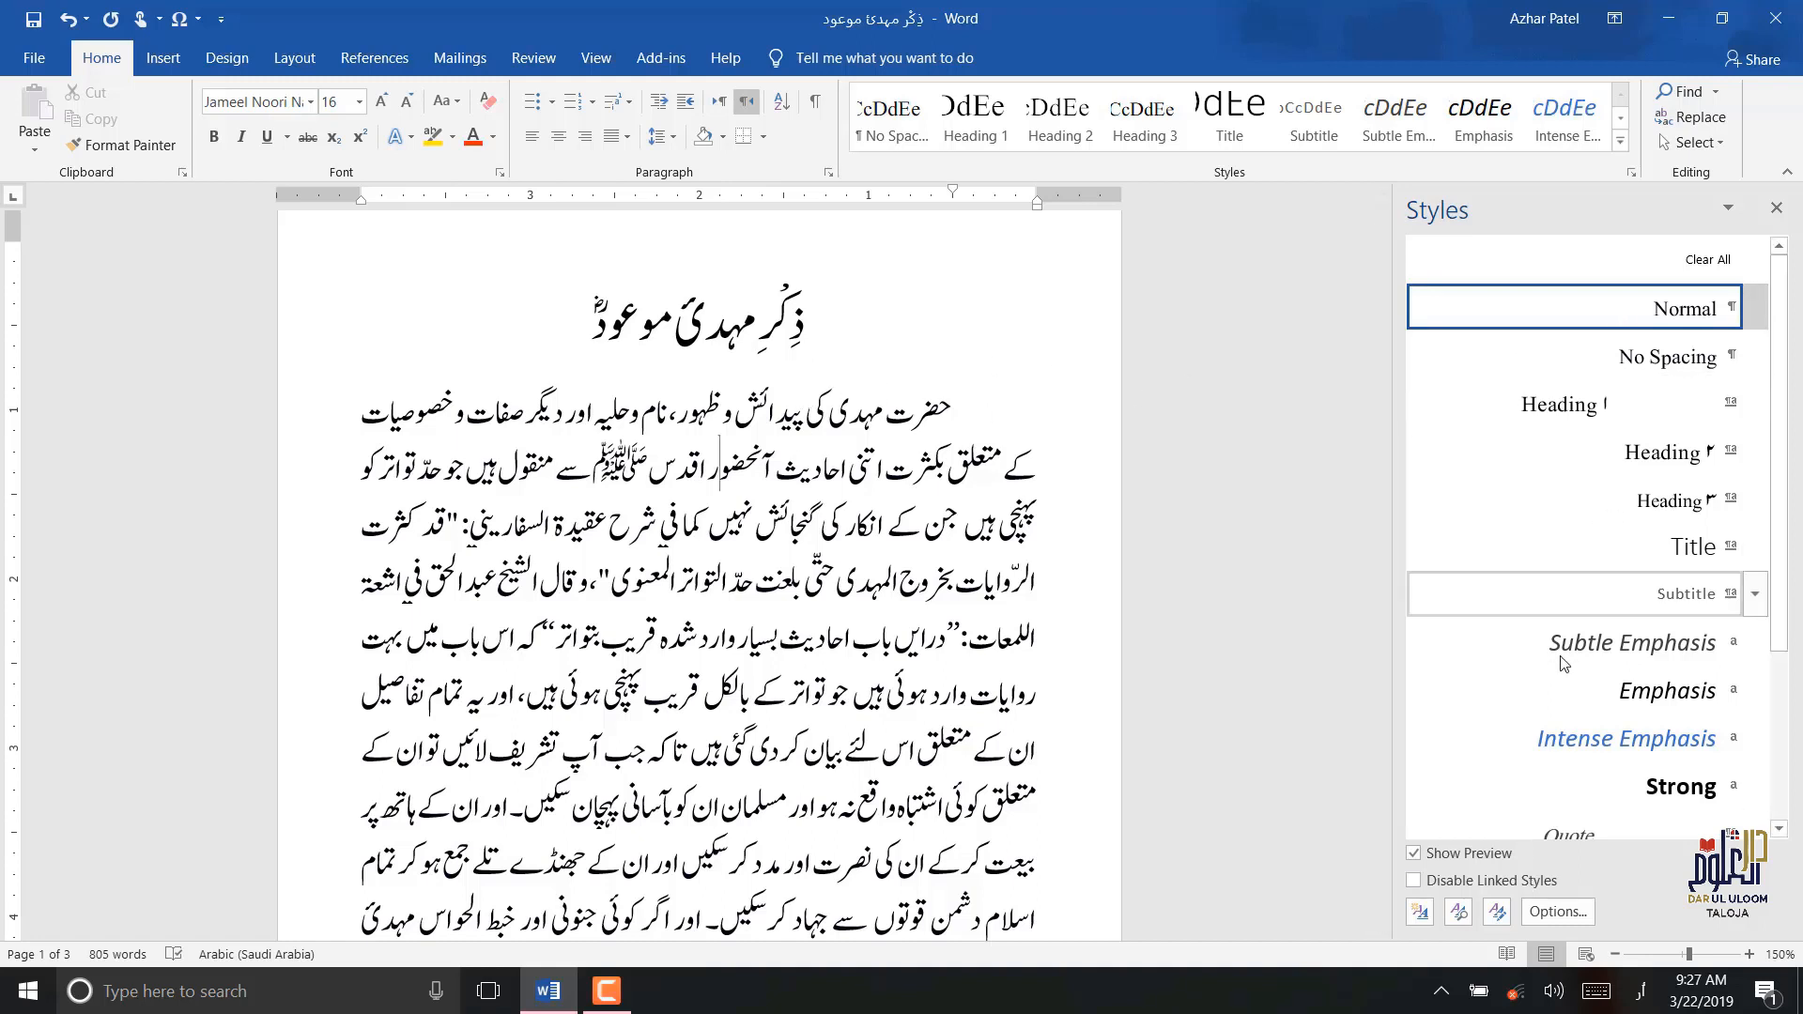
- Highlight the whole first body paragraph to view its full extent, and clear the selection
triple_click(804, 463)
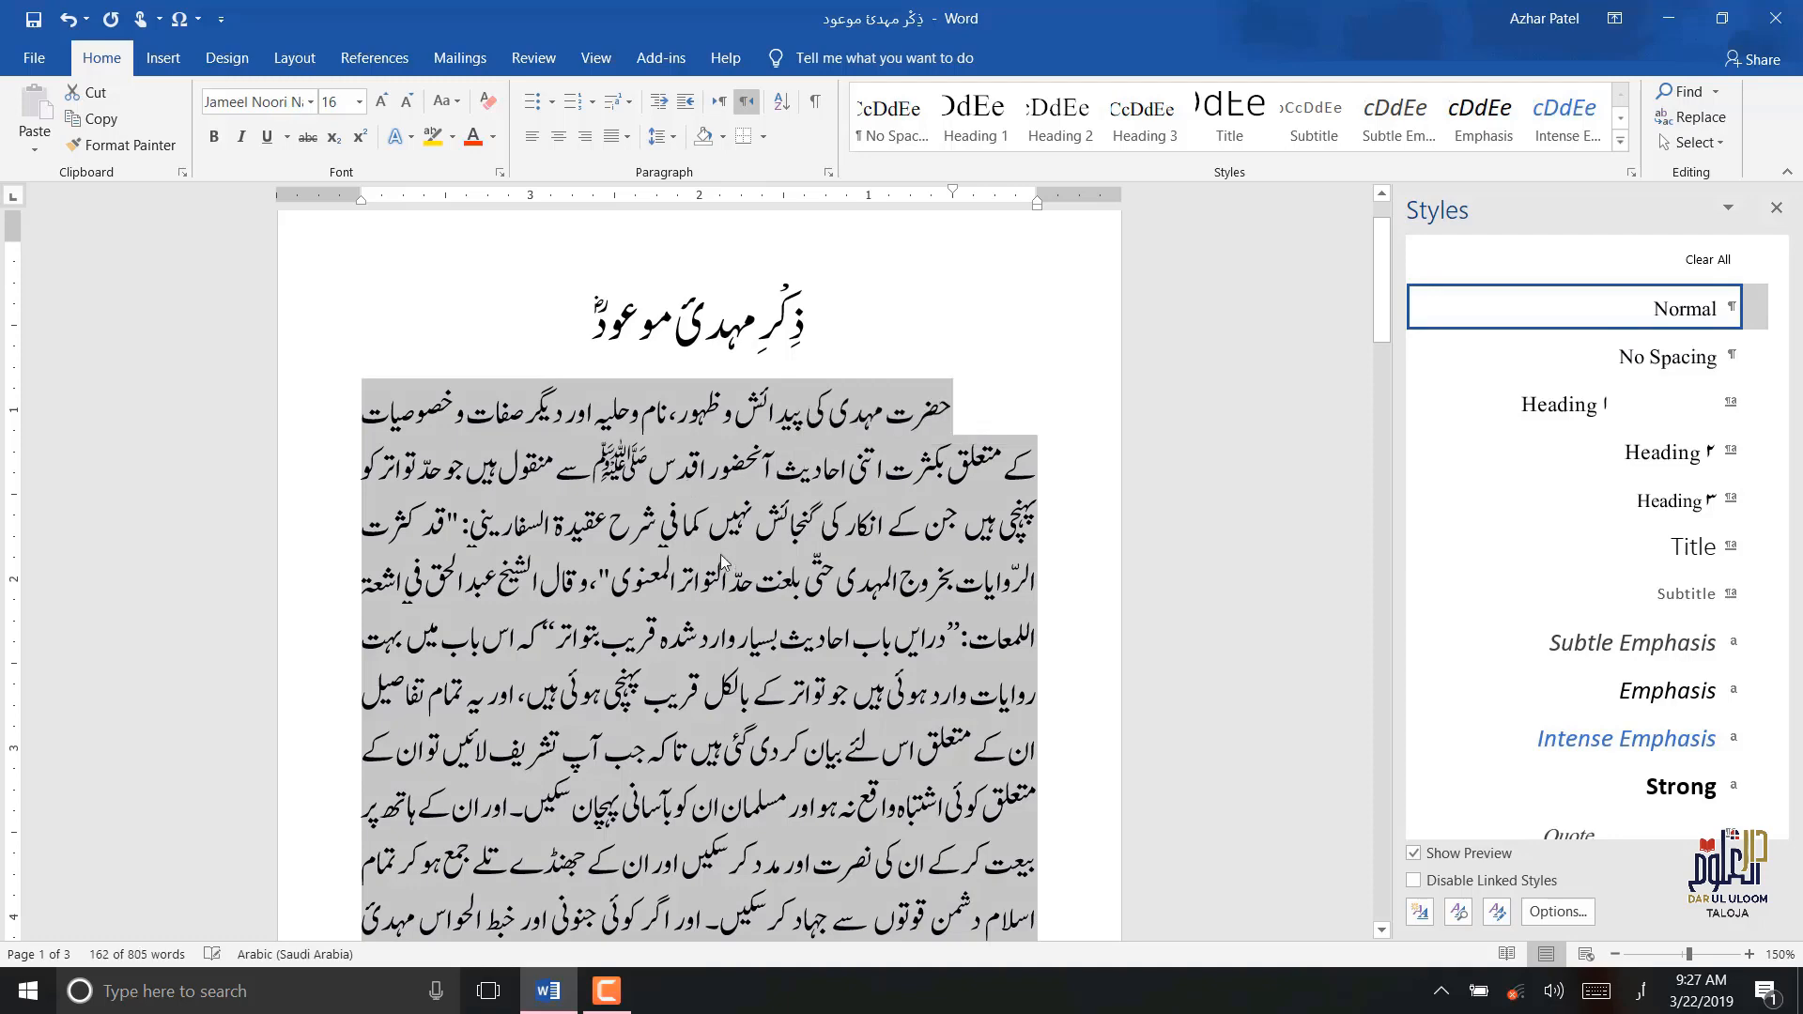
scroll(737, 558, "down", 5)
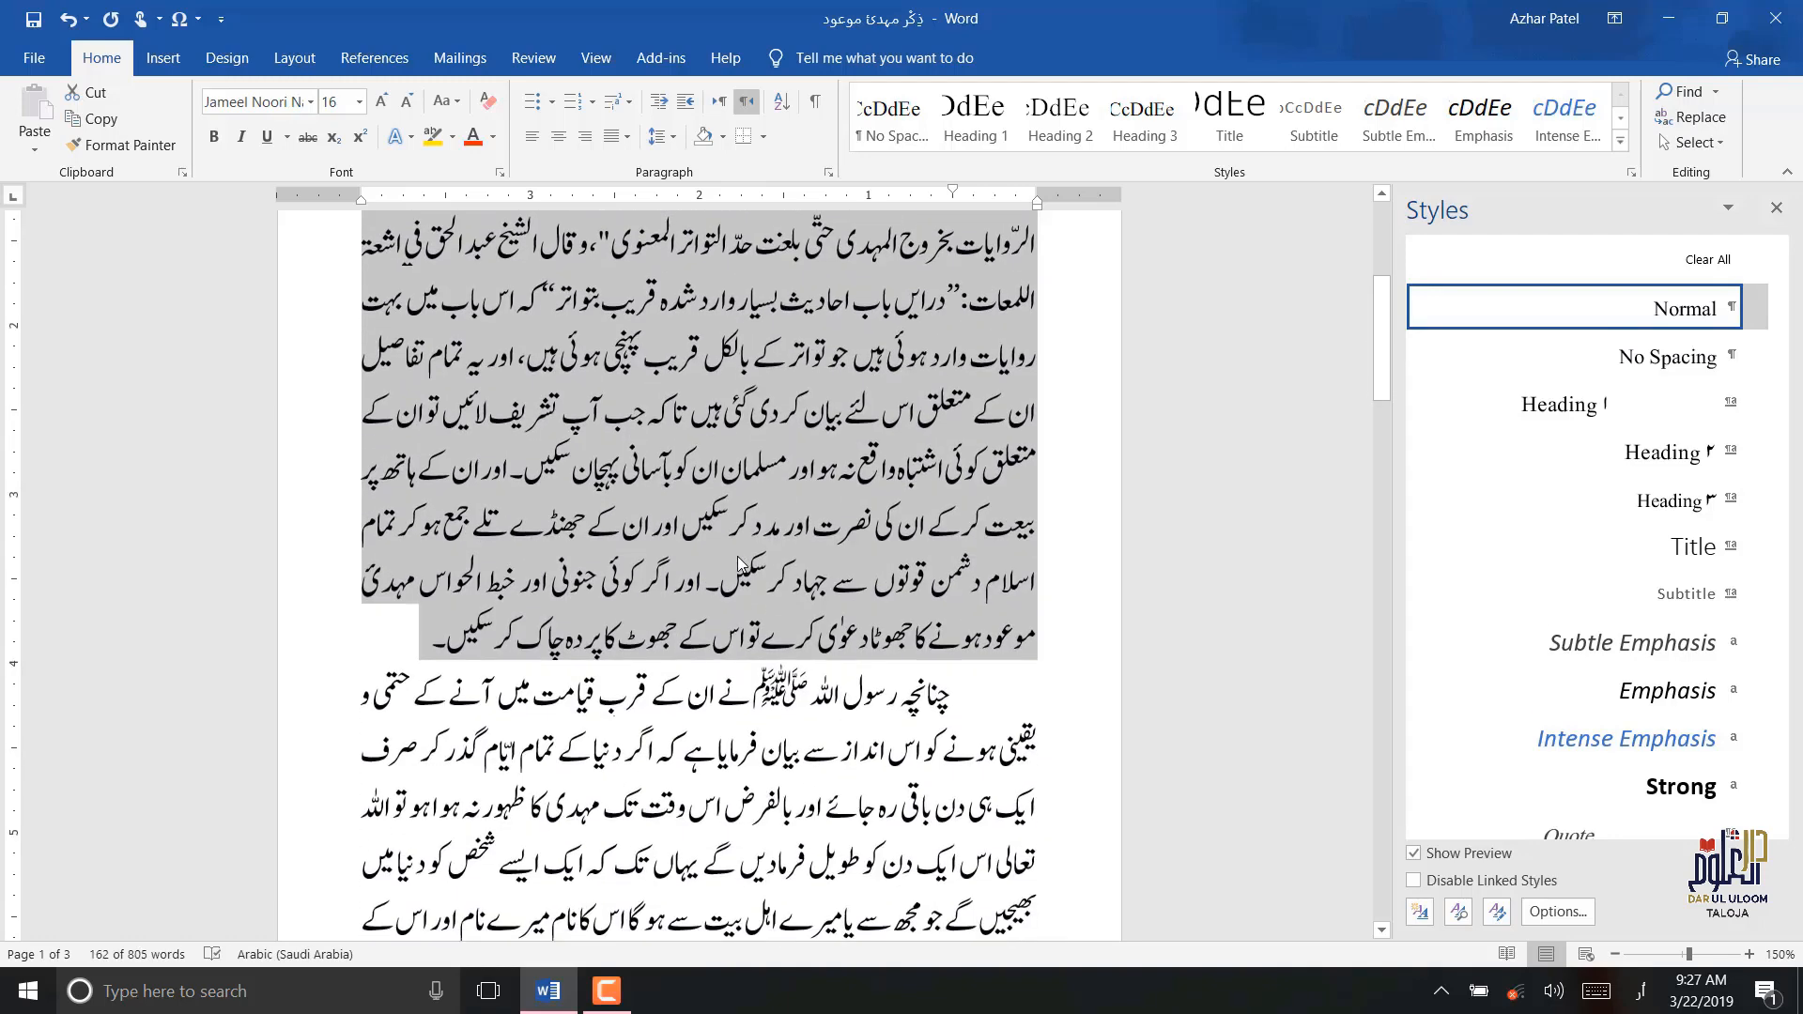
scroll(736, 556, "up", 6)
left_click(740, 561)
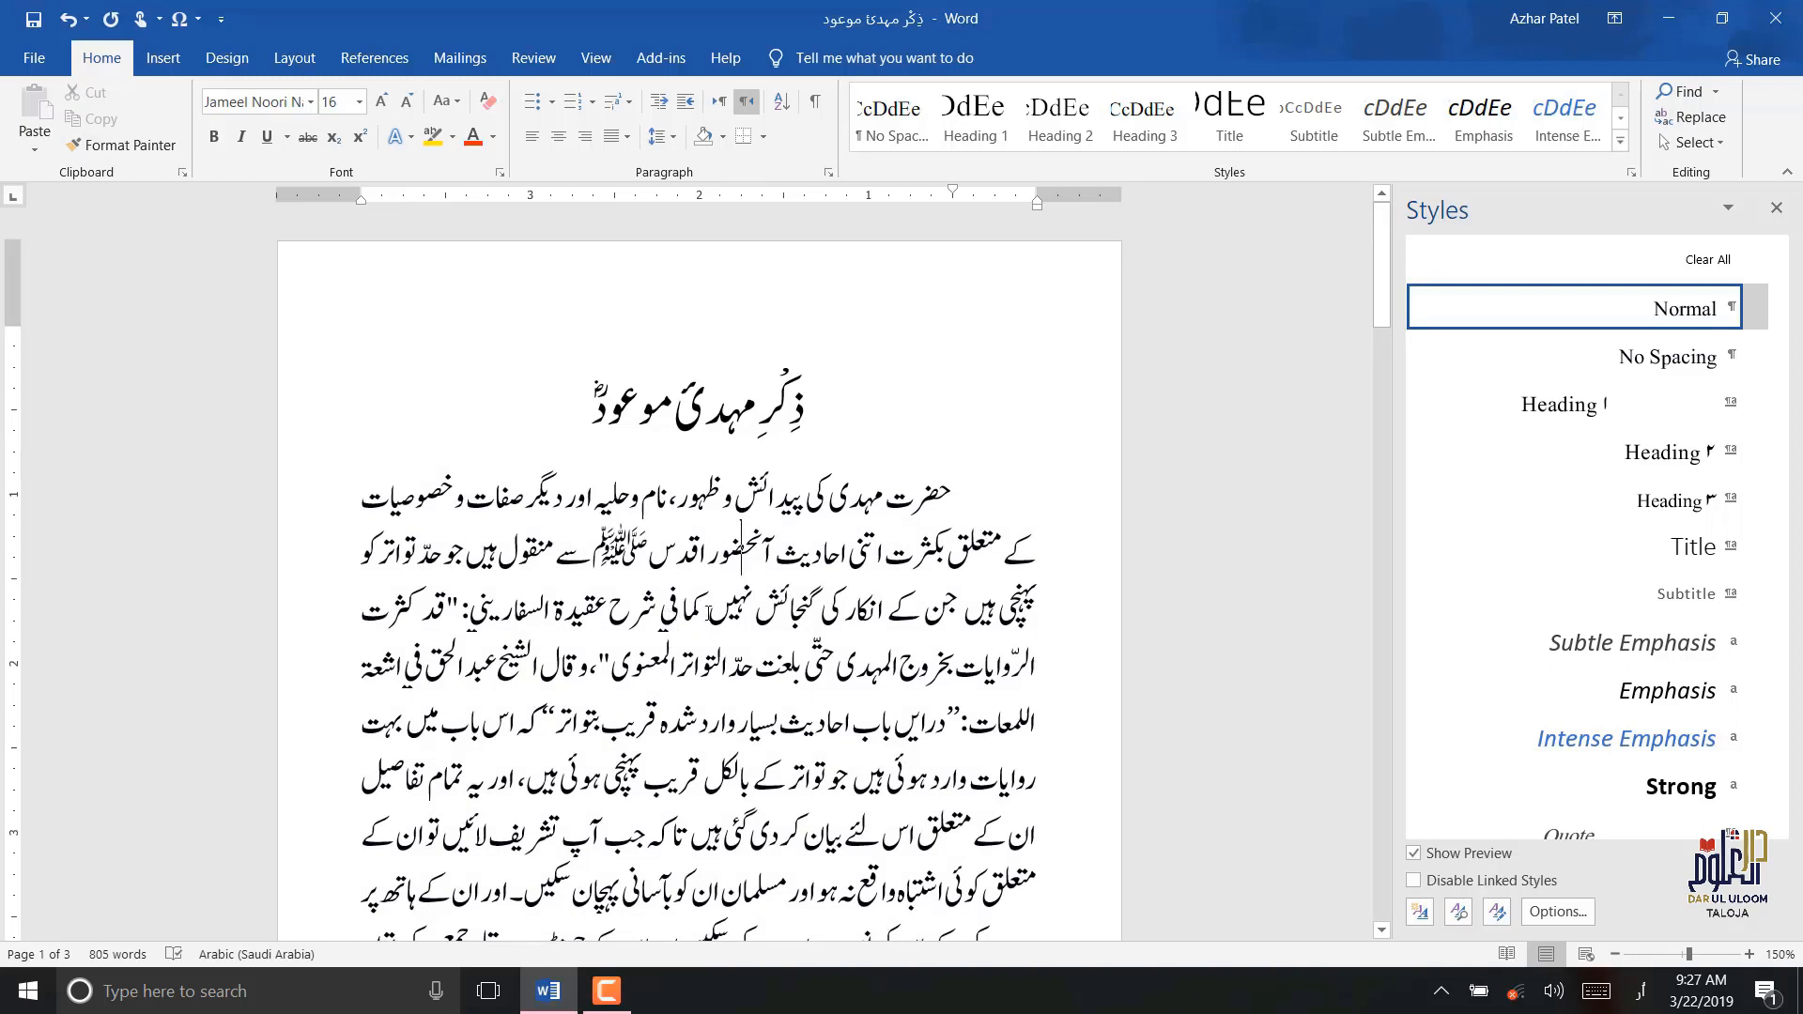
- Select the Arabic quotation in the first body paragraph, from "كما في شرح" through "اللمعات:"
left_click_drag(703, 613, 963, 724)
left_click(852, 723)
left_click_drag(706, 611, 957, 724)
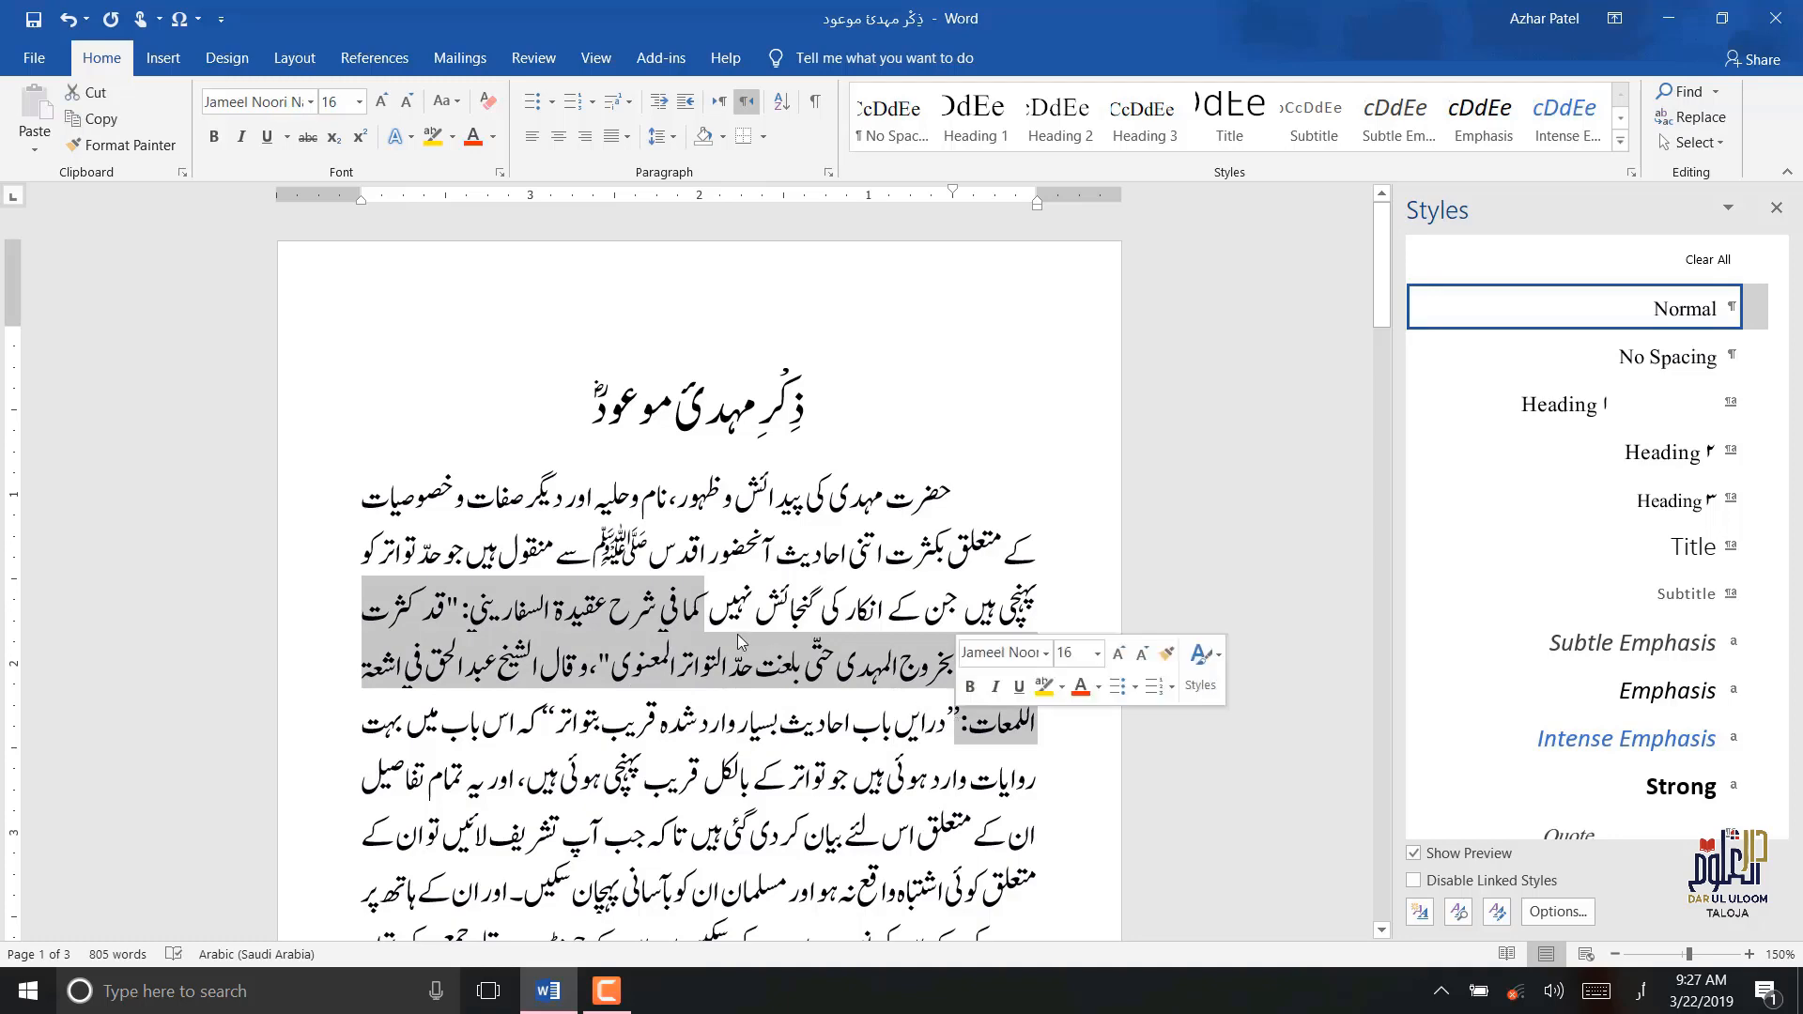
scroll(601, 501, "down", 2)
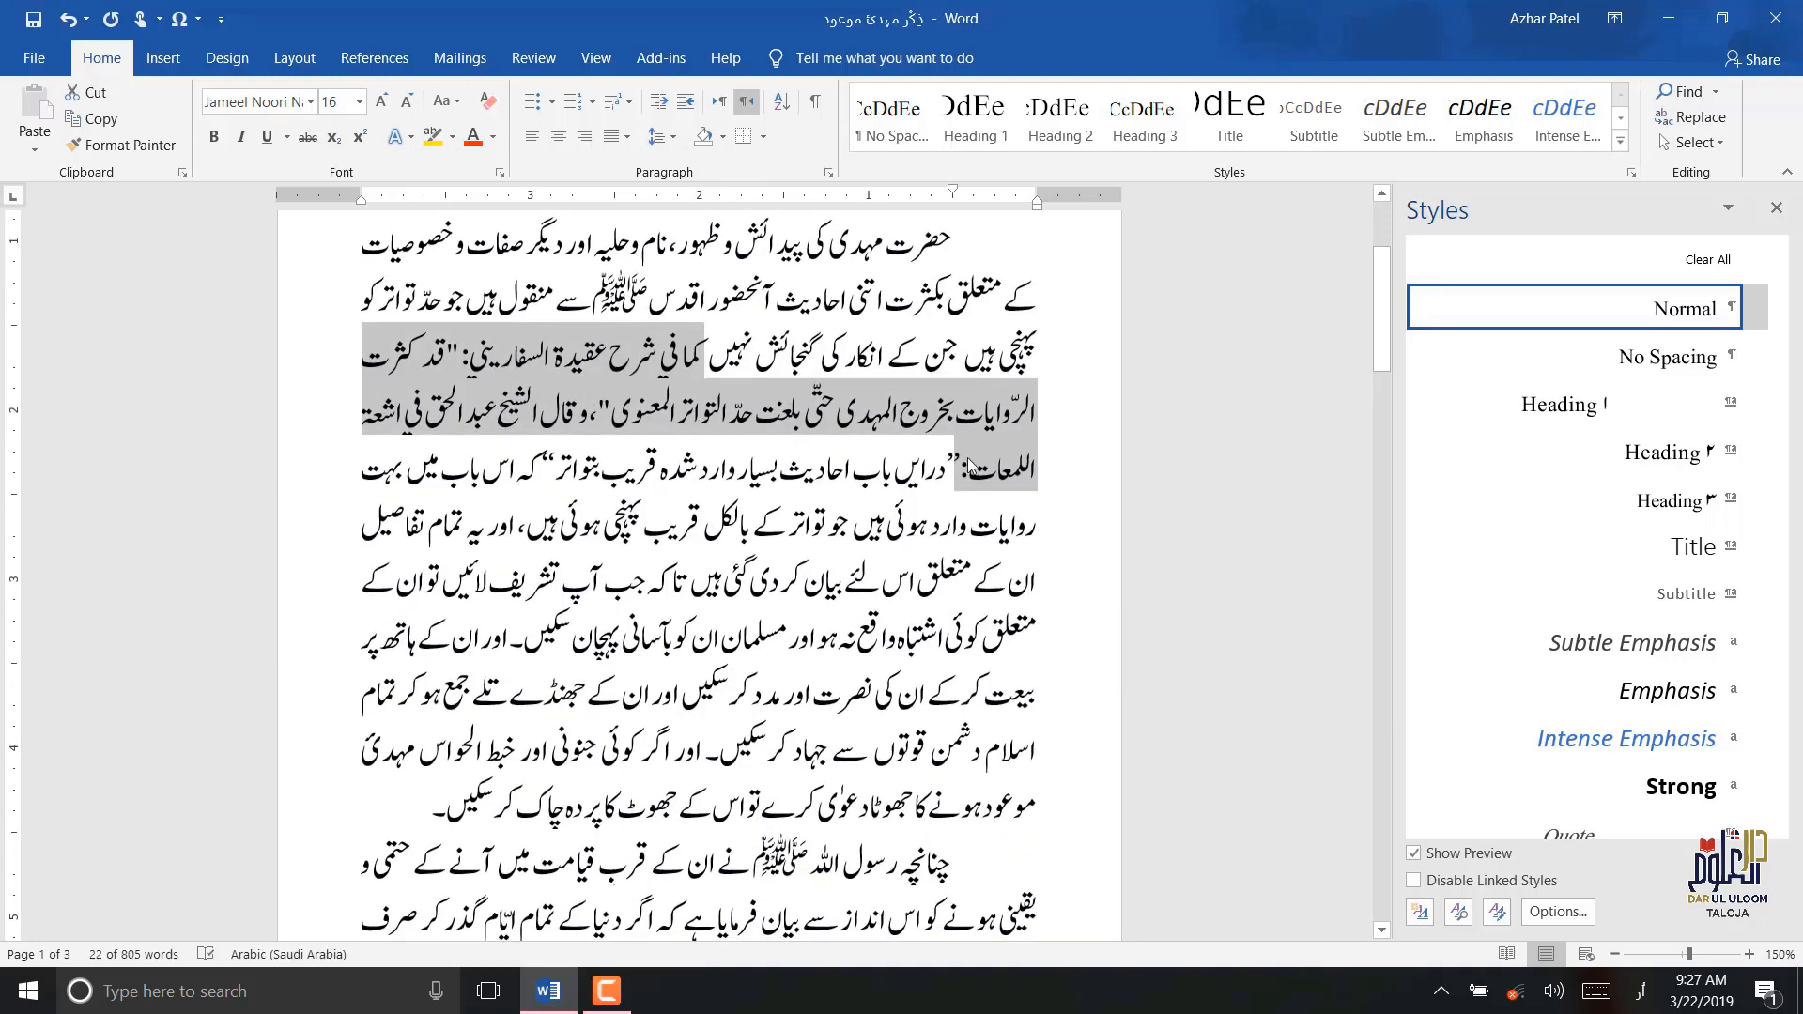
left_click(309, 103)
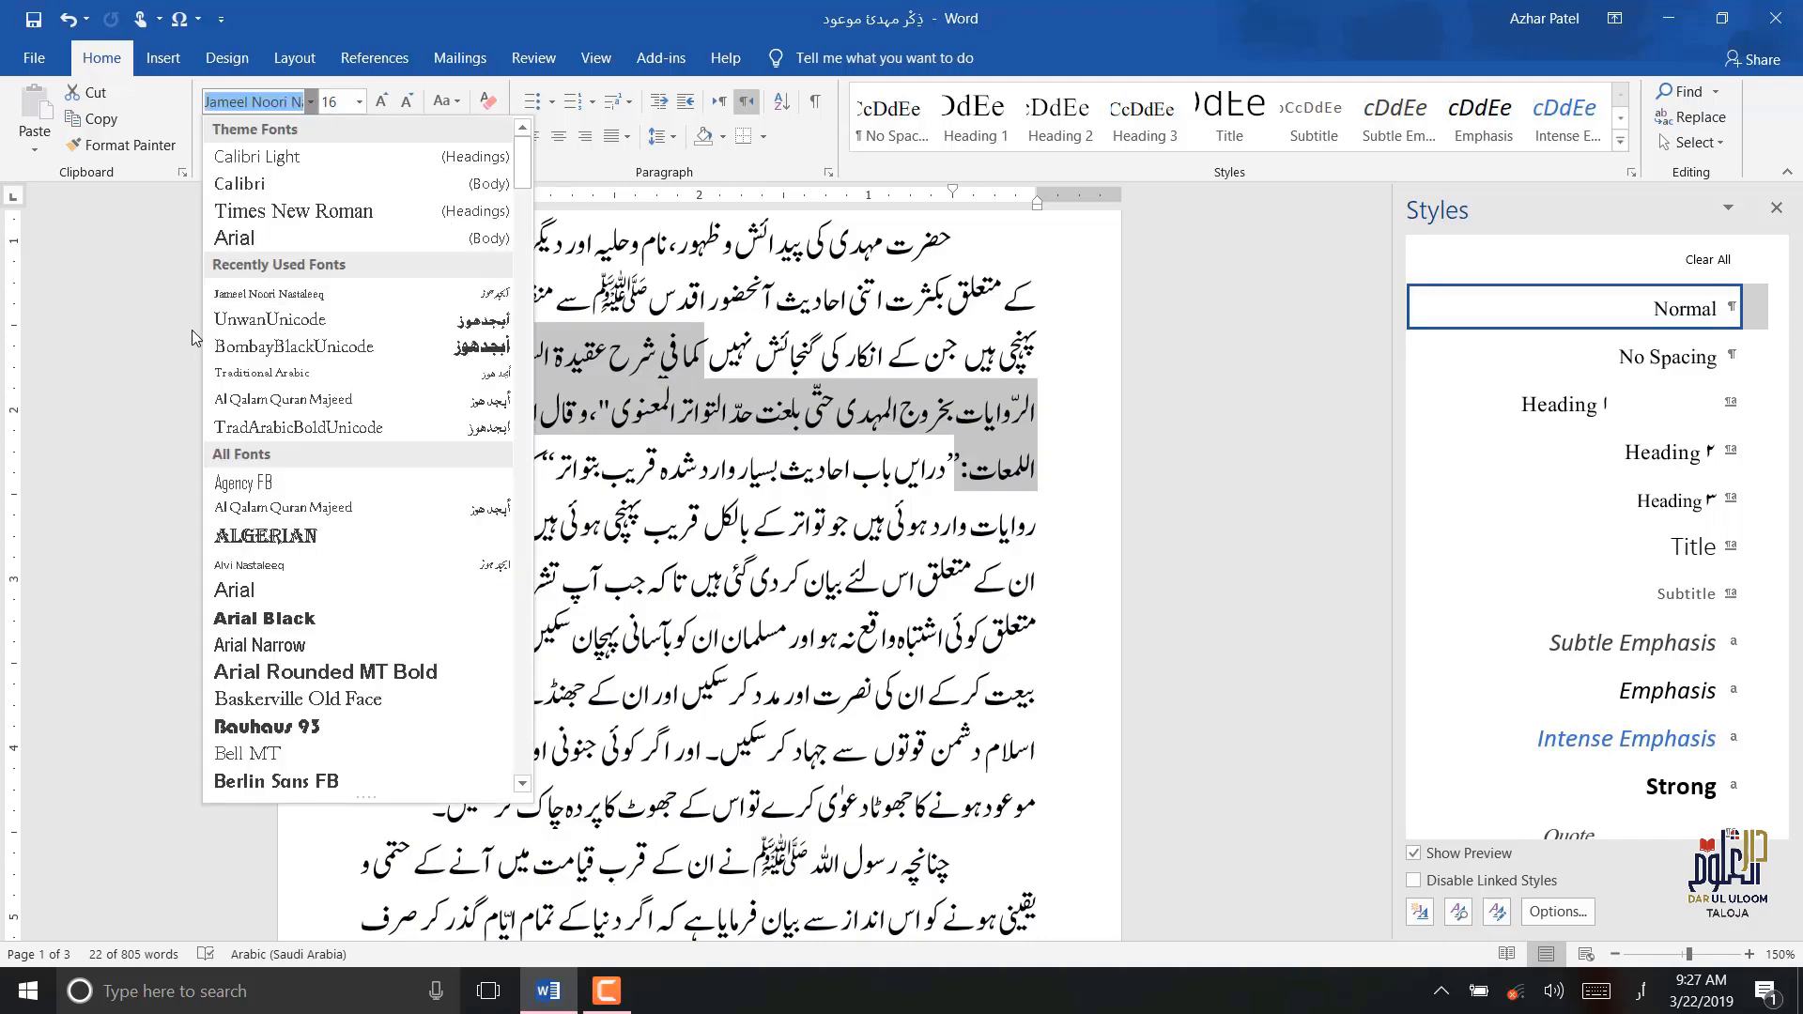
left_click(872, 433)
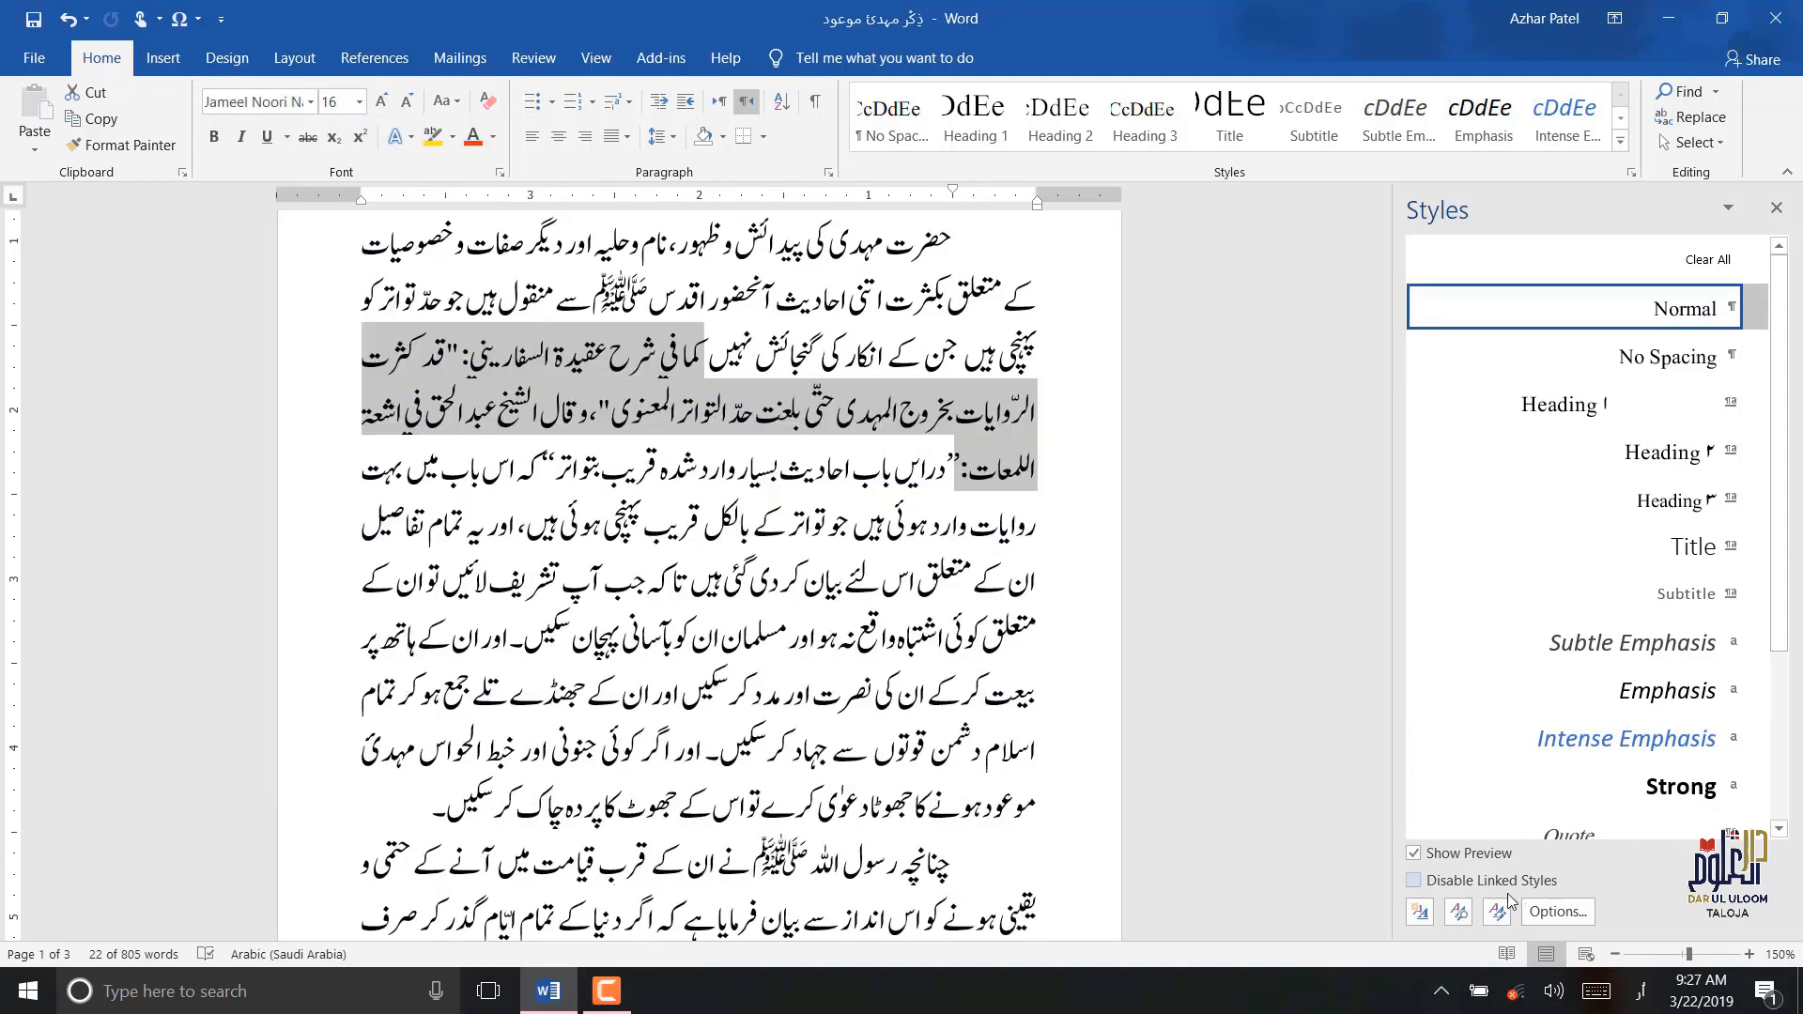
- Create a new style from the selected Arabic text, name it عربی and set its style type to Character
left_click(1422, 916)
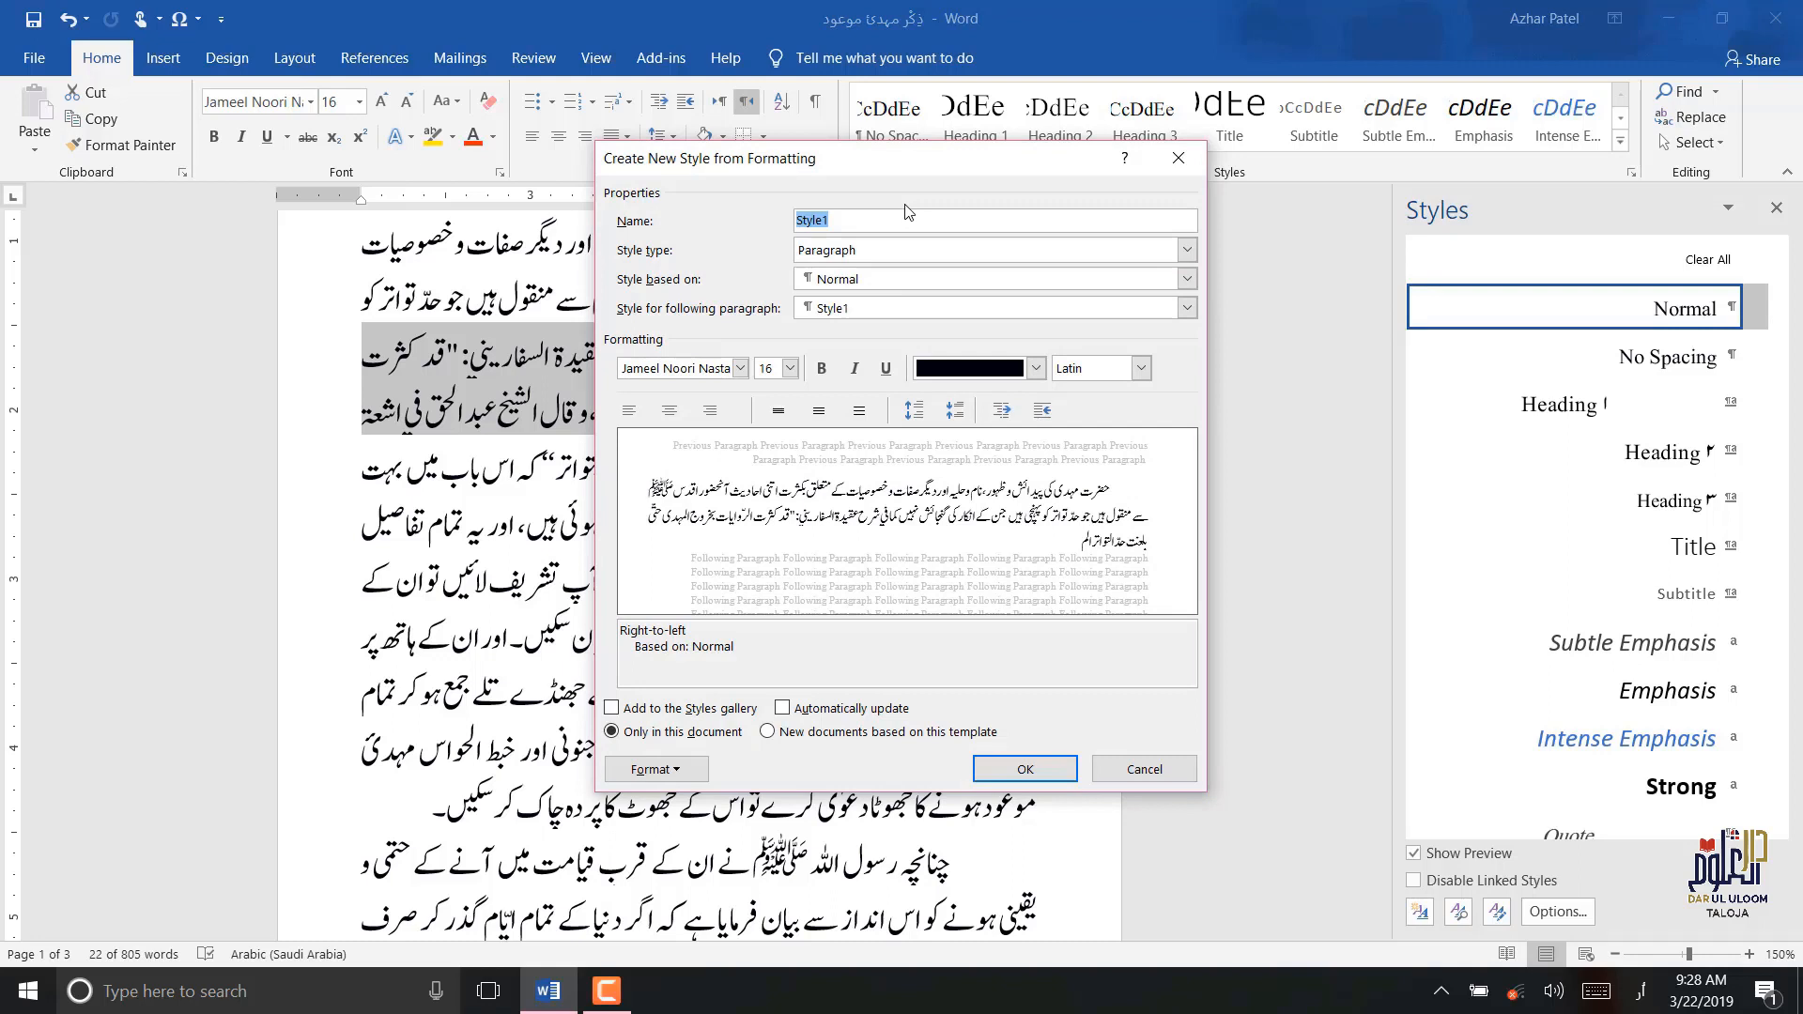
type("عربی")
left_click(884, 251)
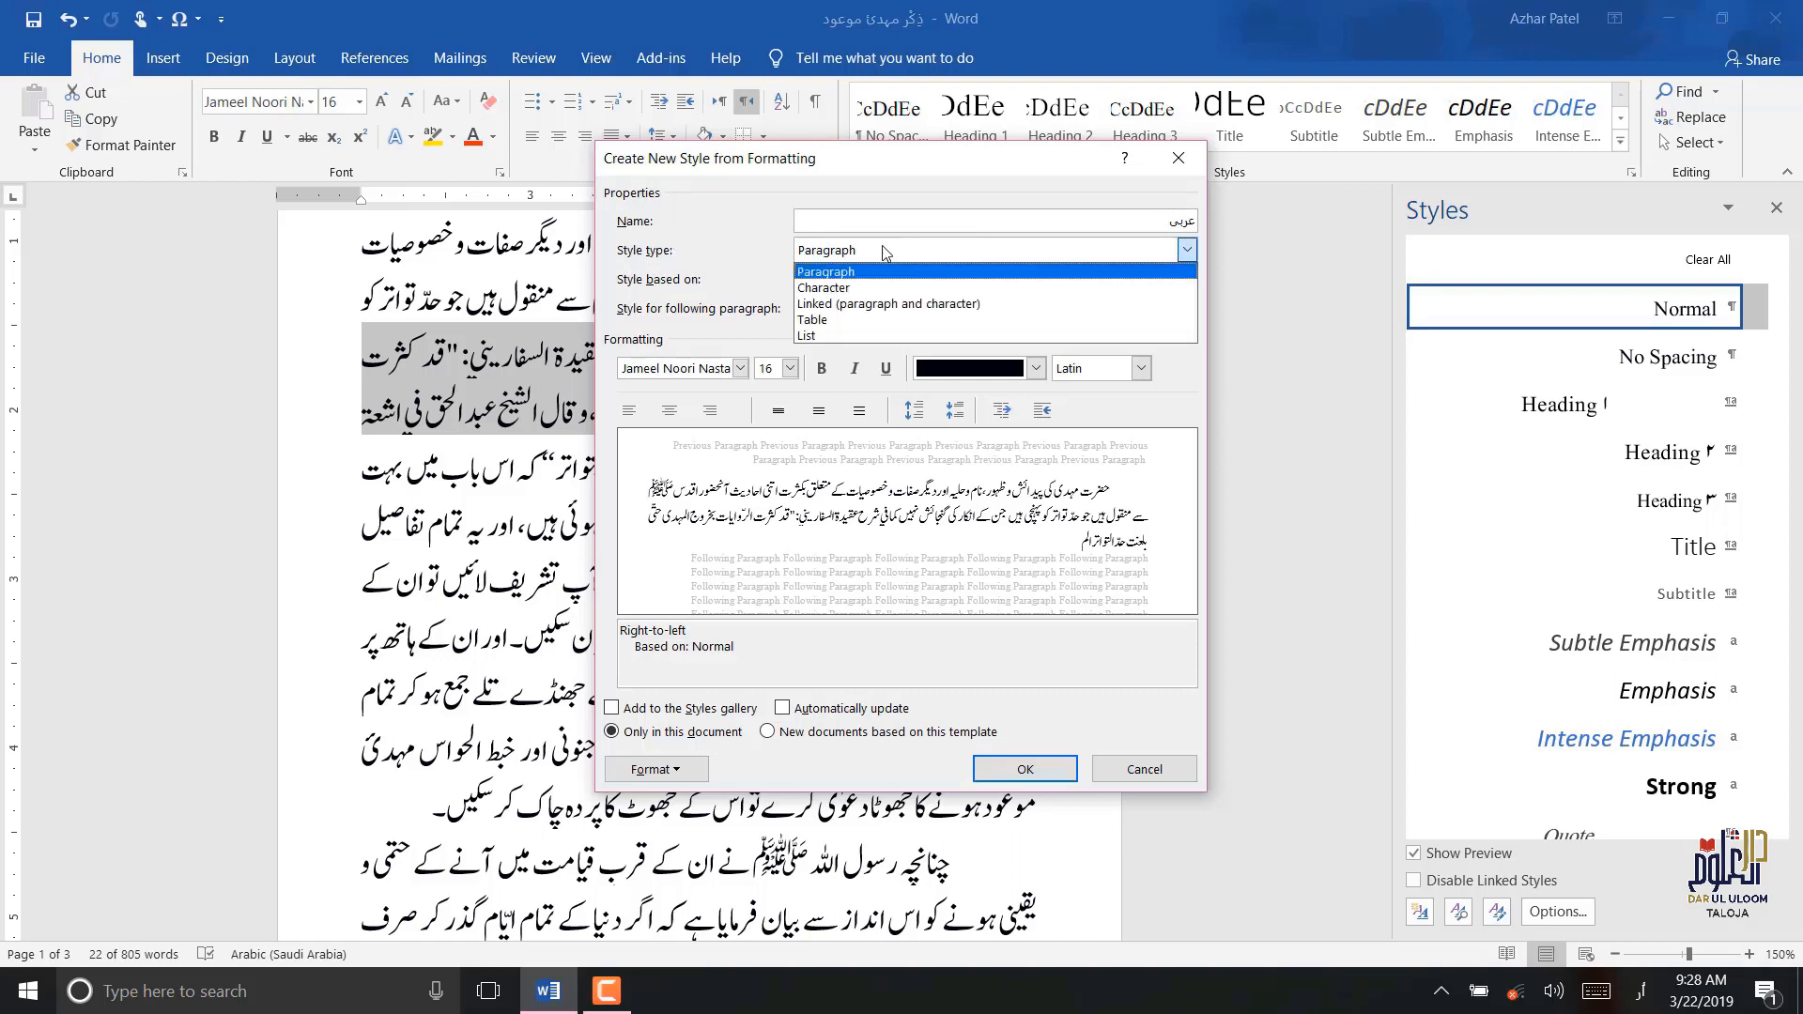
left_click(823, 289)
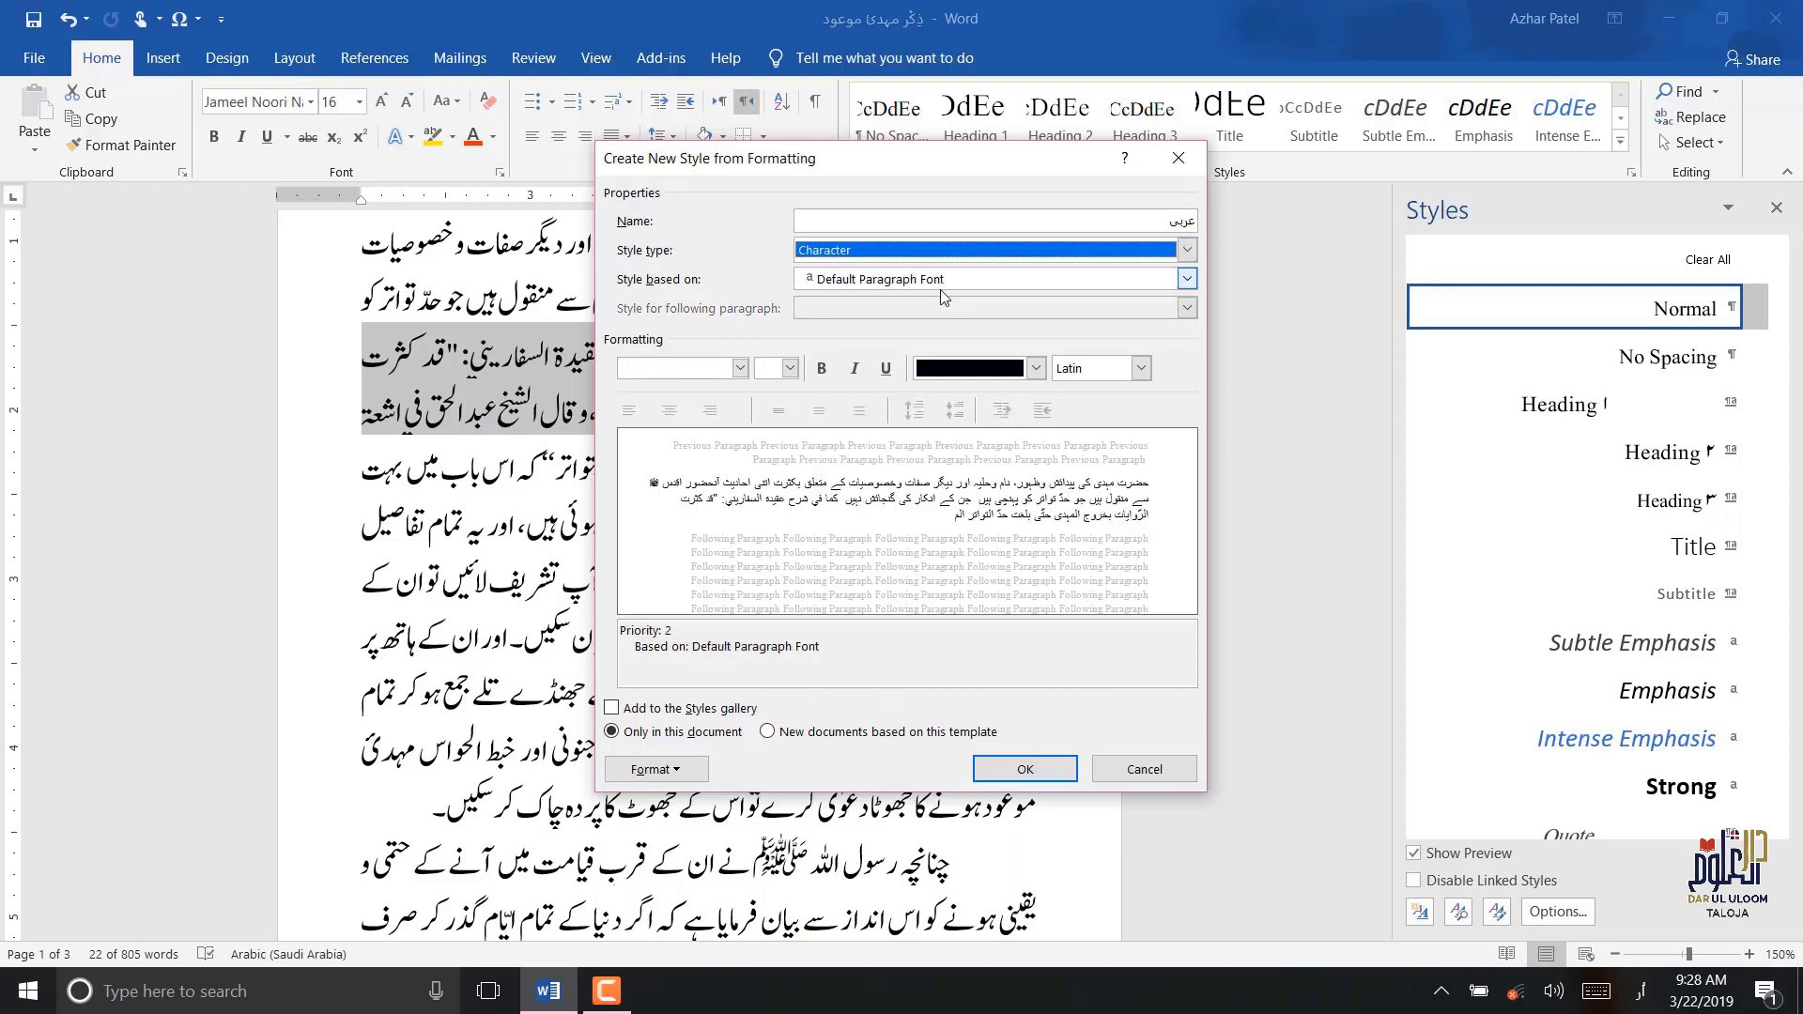
- Set the new style's font to Al Qalam Quran Majeed for all scripts, save the style and clear the selection
left_click(1142, 368)
left_click(1095, 433)
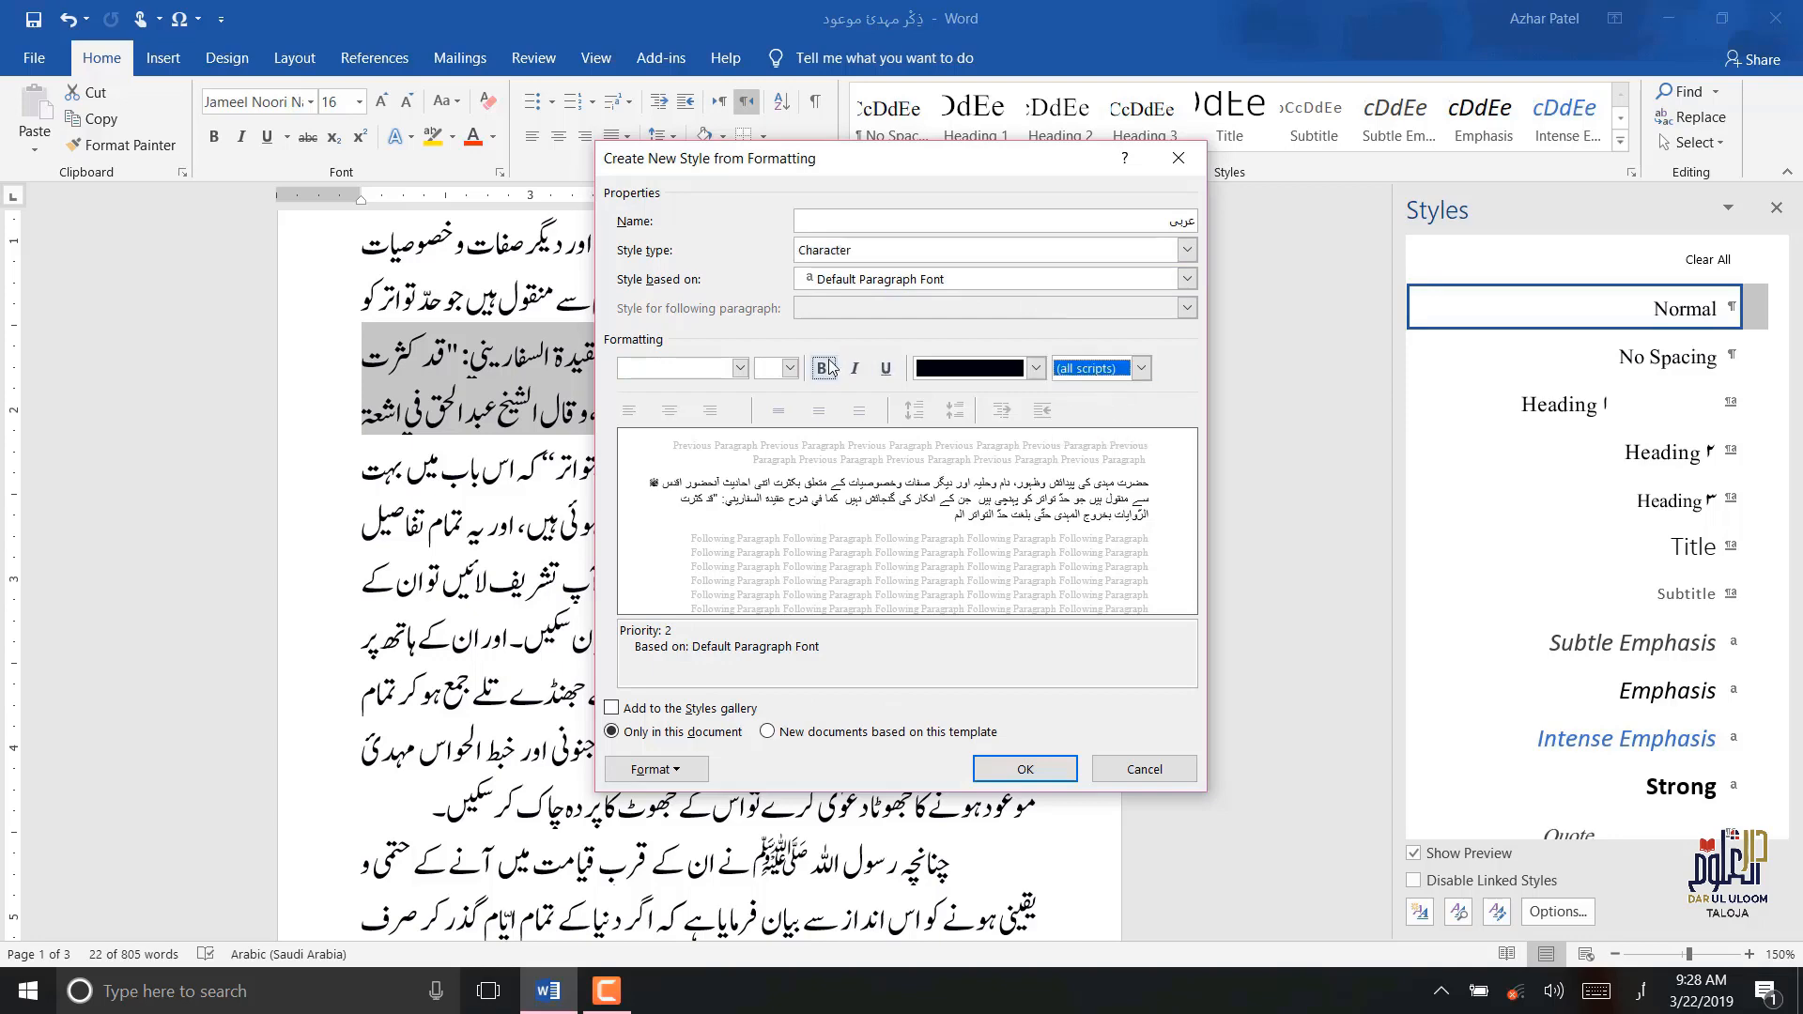
left_click(740, 368)
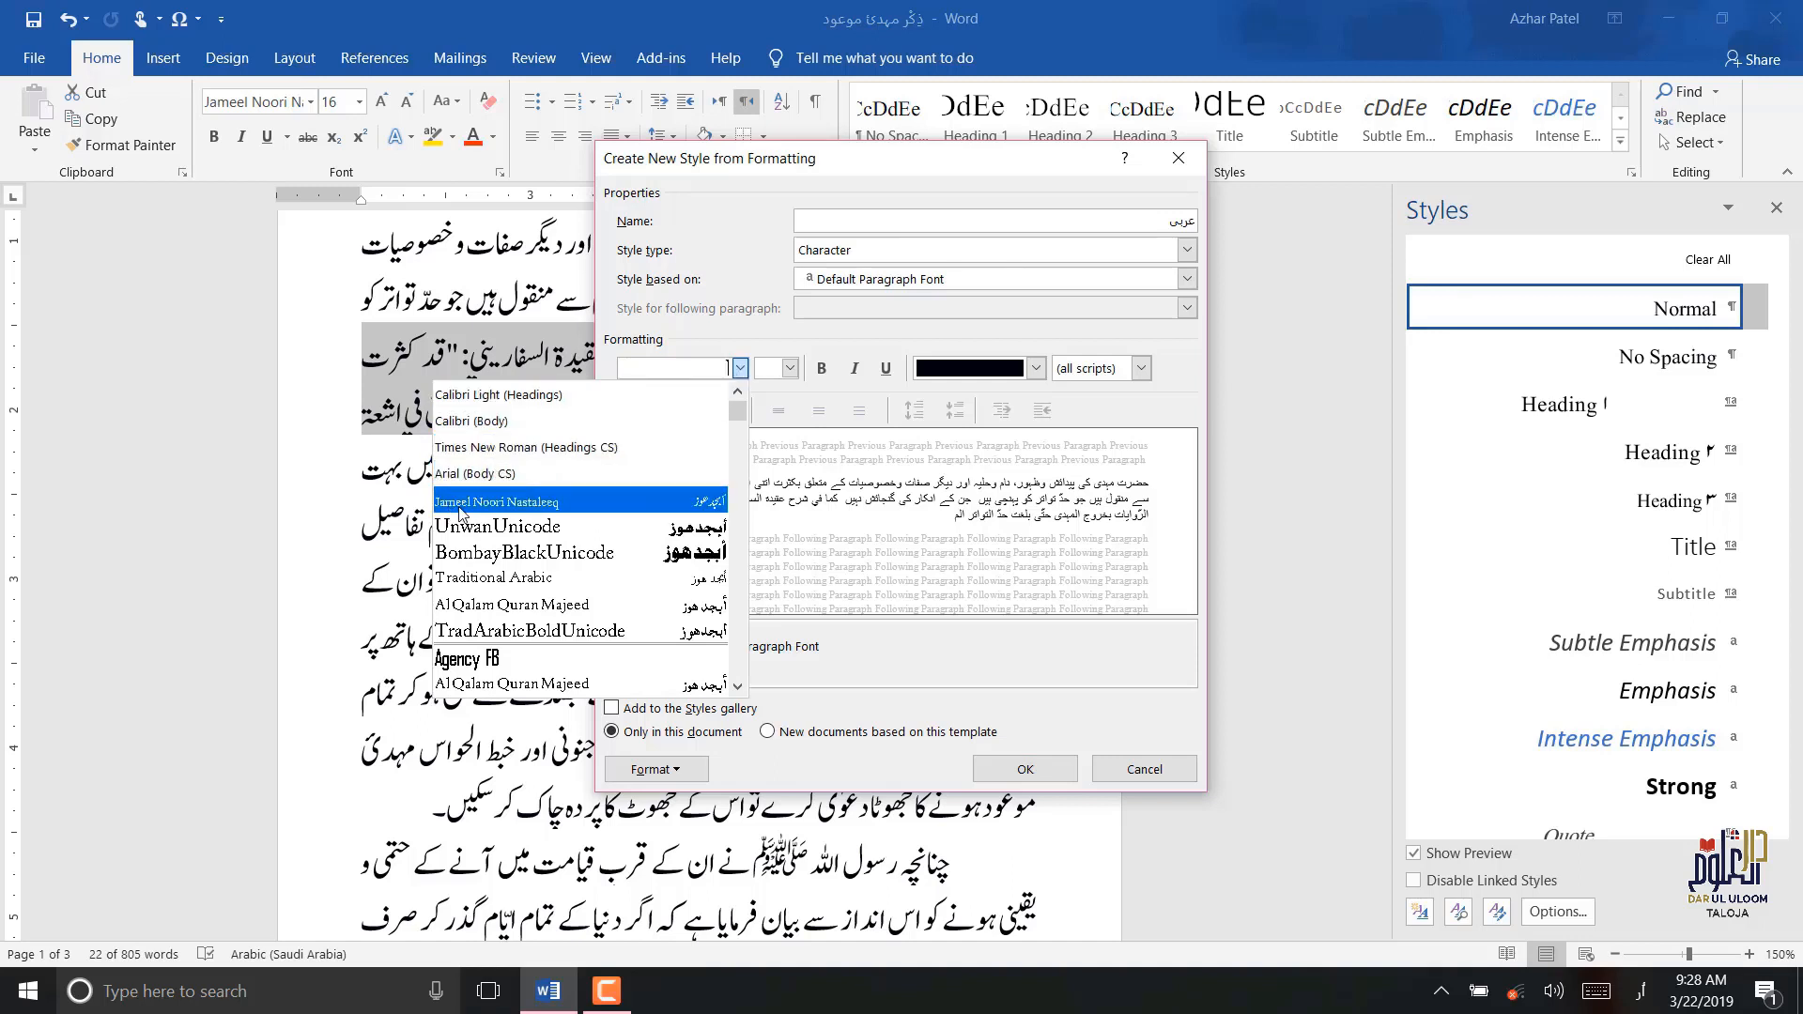
left_click(509, 607)
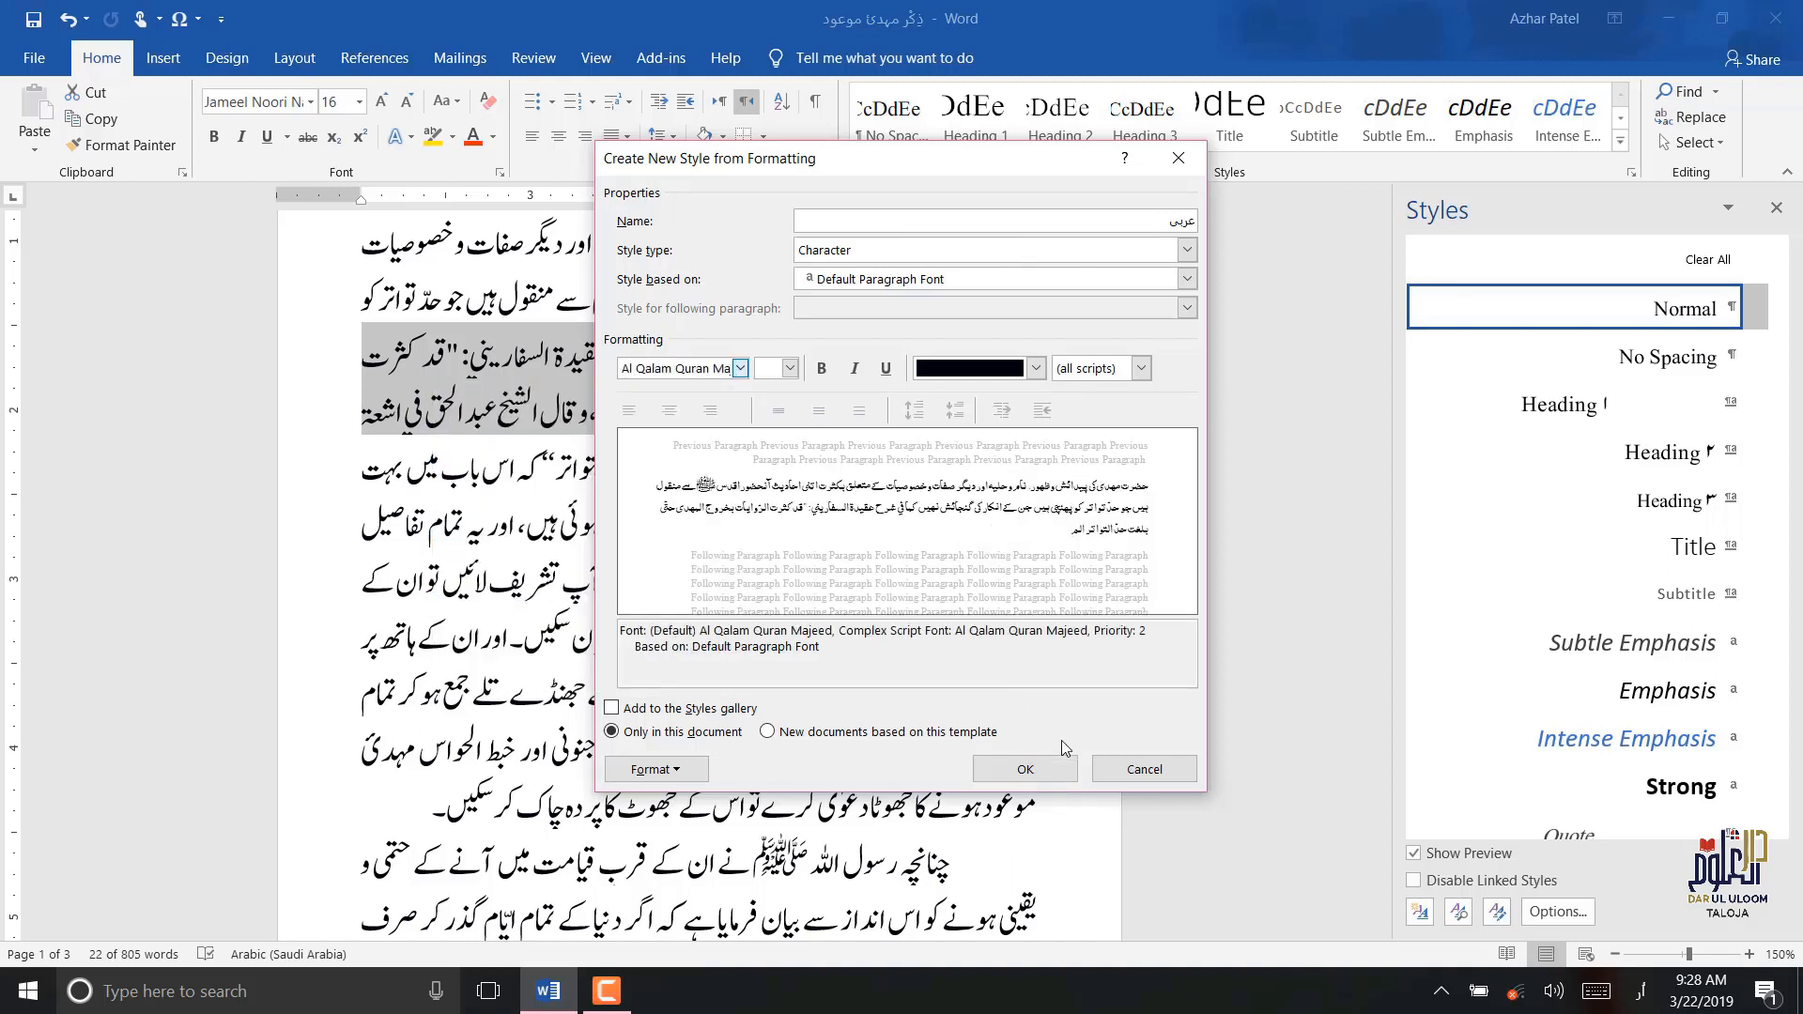
left_click(1033, 766)
left_click(749, 526)
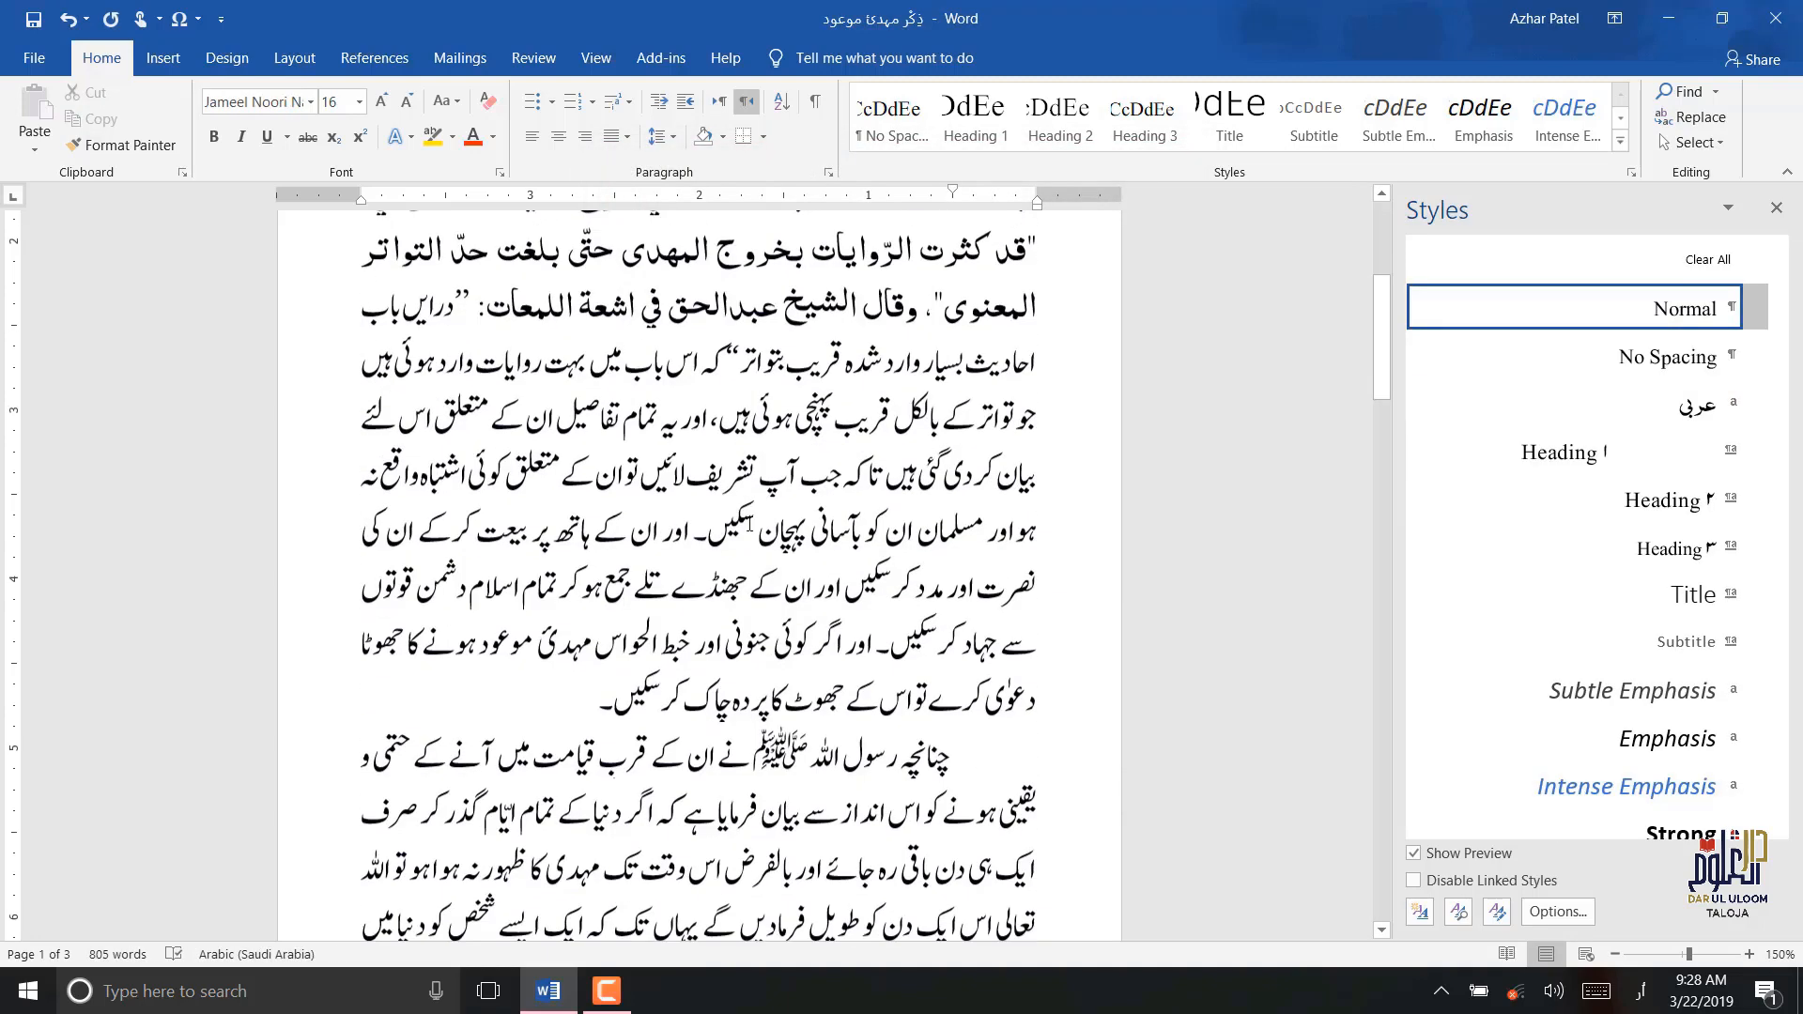
- Select the Arabic hadith passage near the start of page two, beginning at "کما قال"
scroll(749, 526, "down", 5)
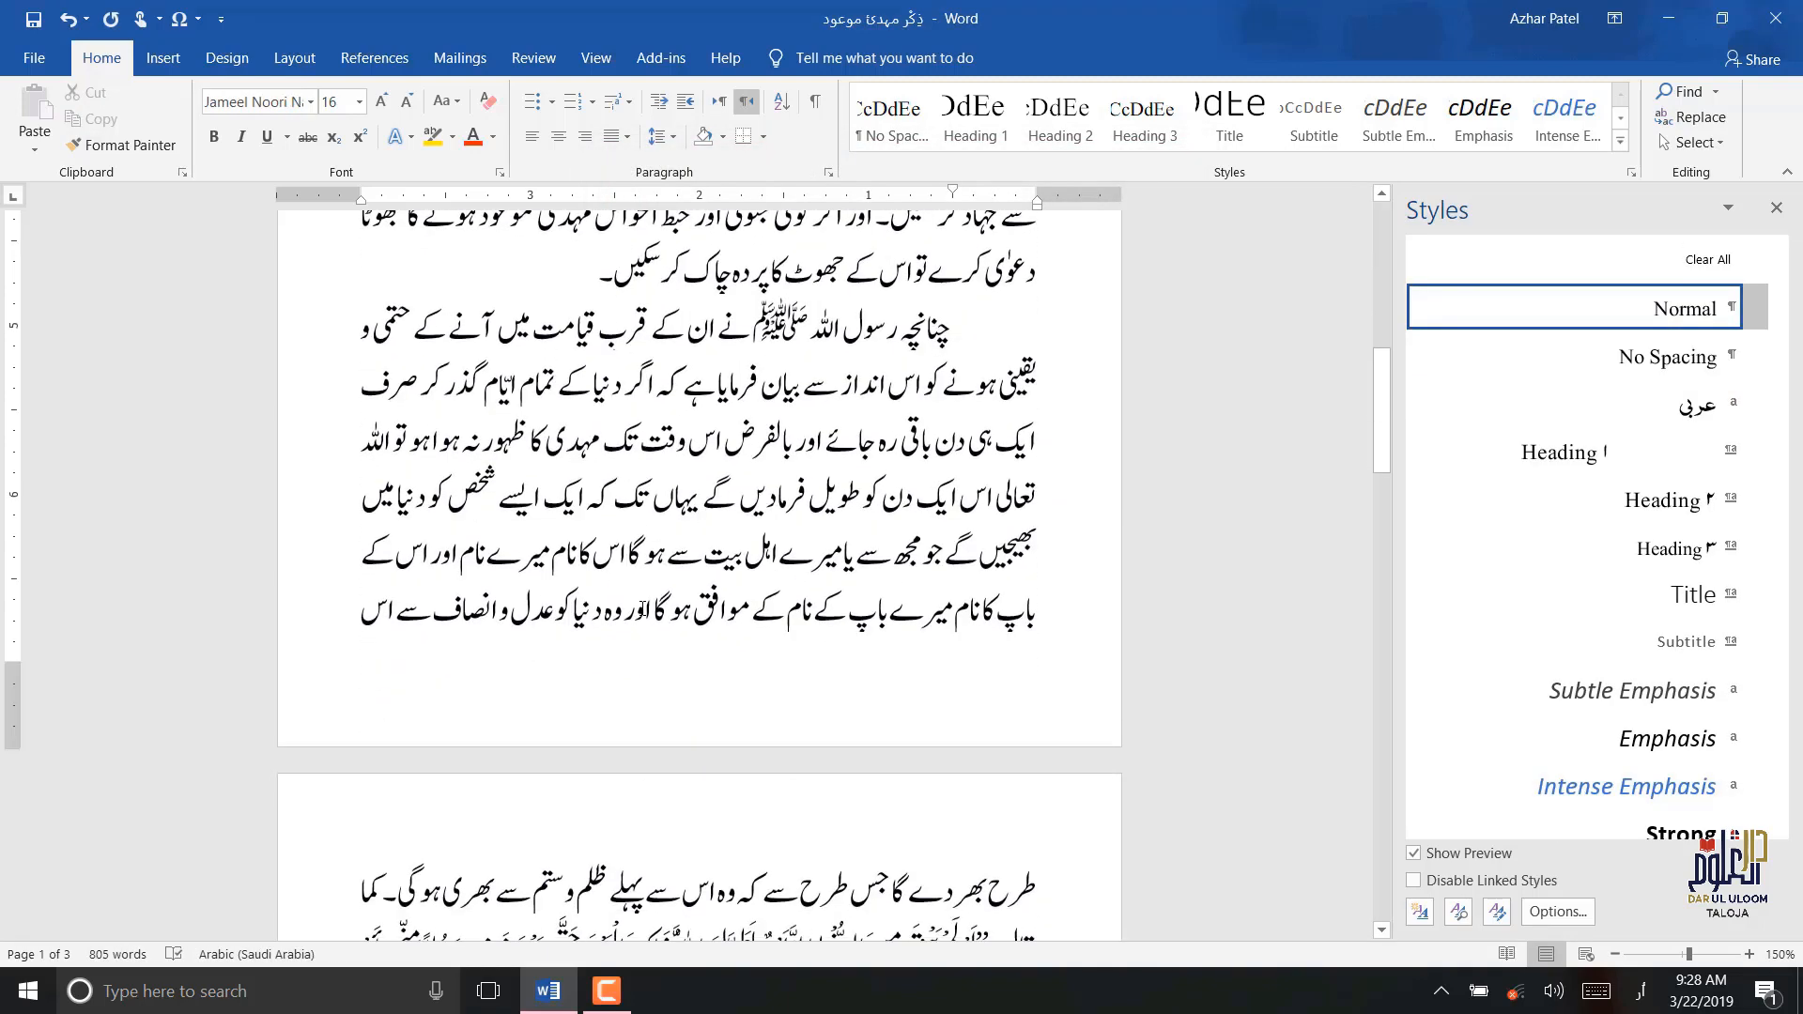
scroll(638, 602, "down", 8)
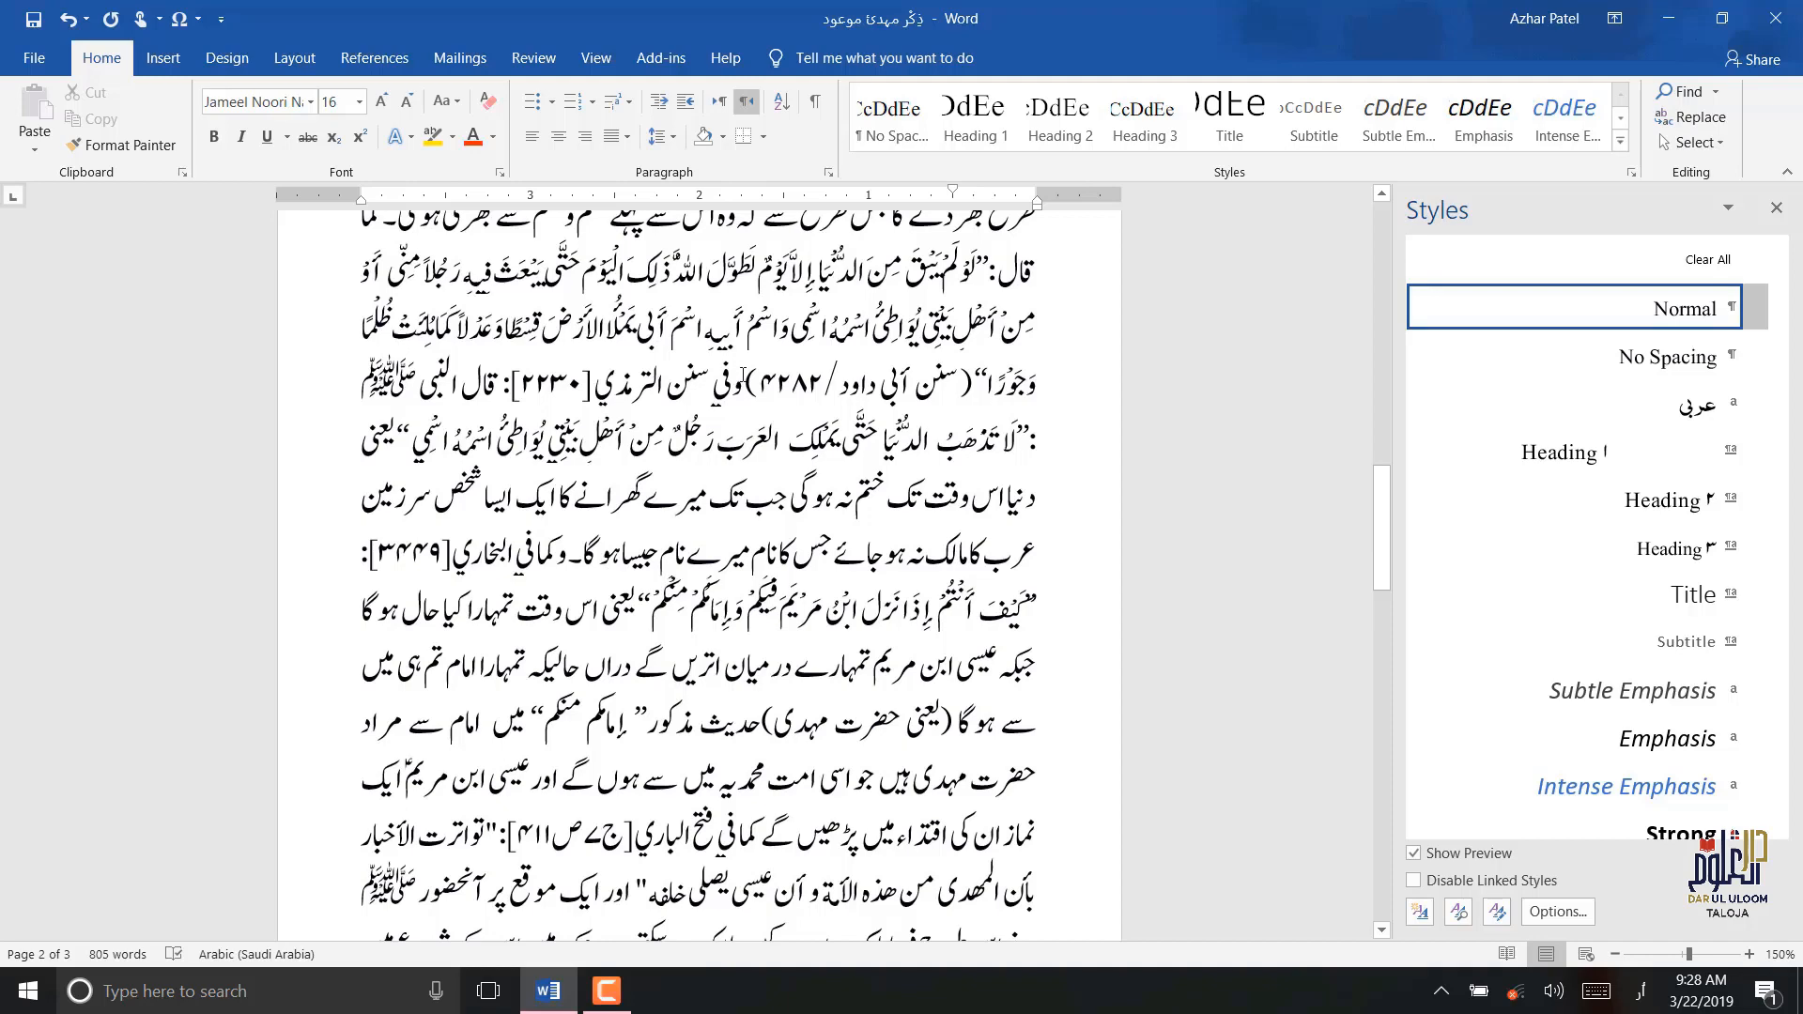
scroll(743, 374, "up", 2)
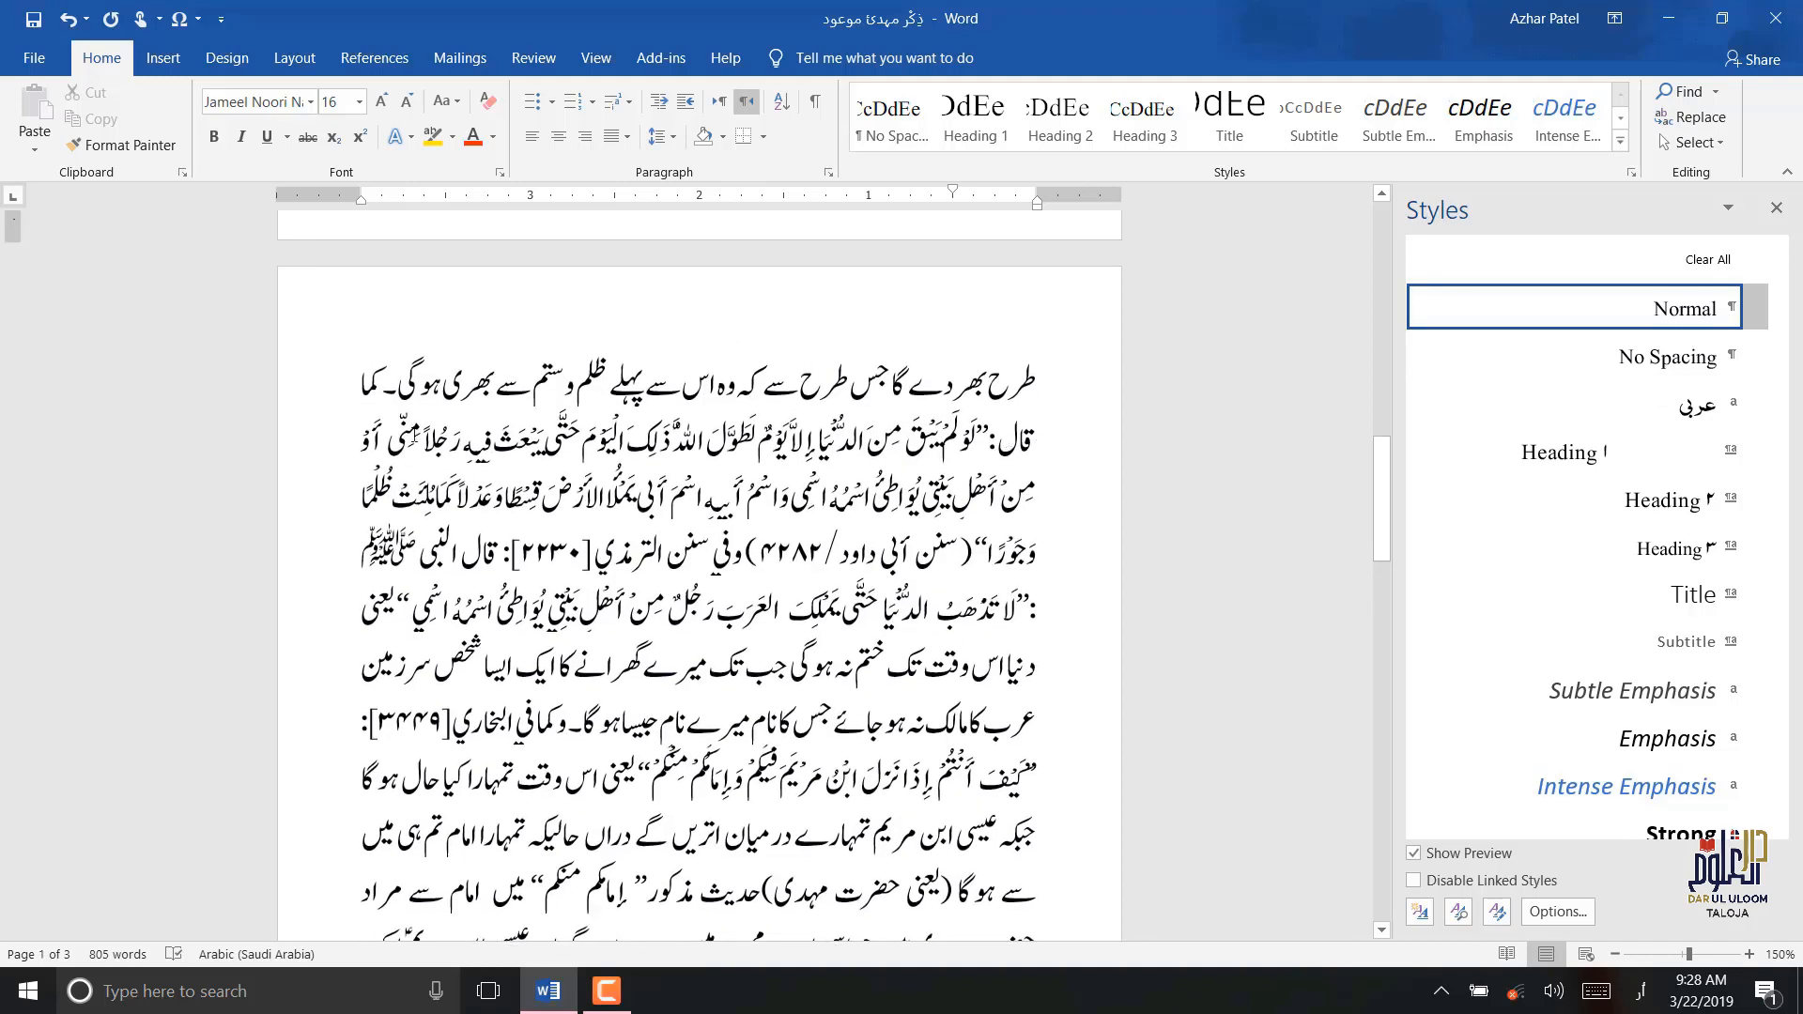
left_click_drag(384, 386, 668, 552)
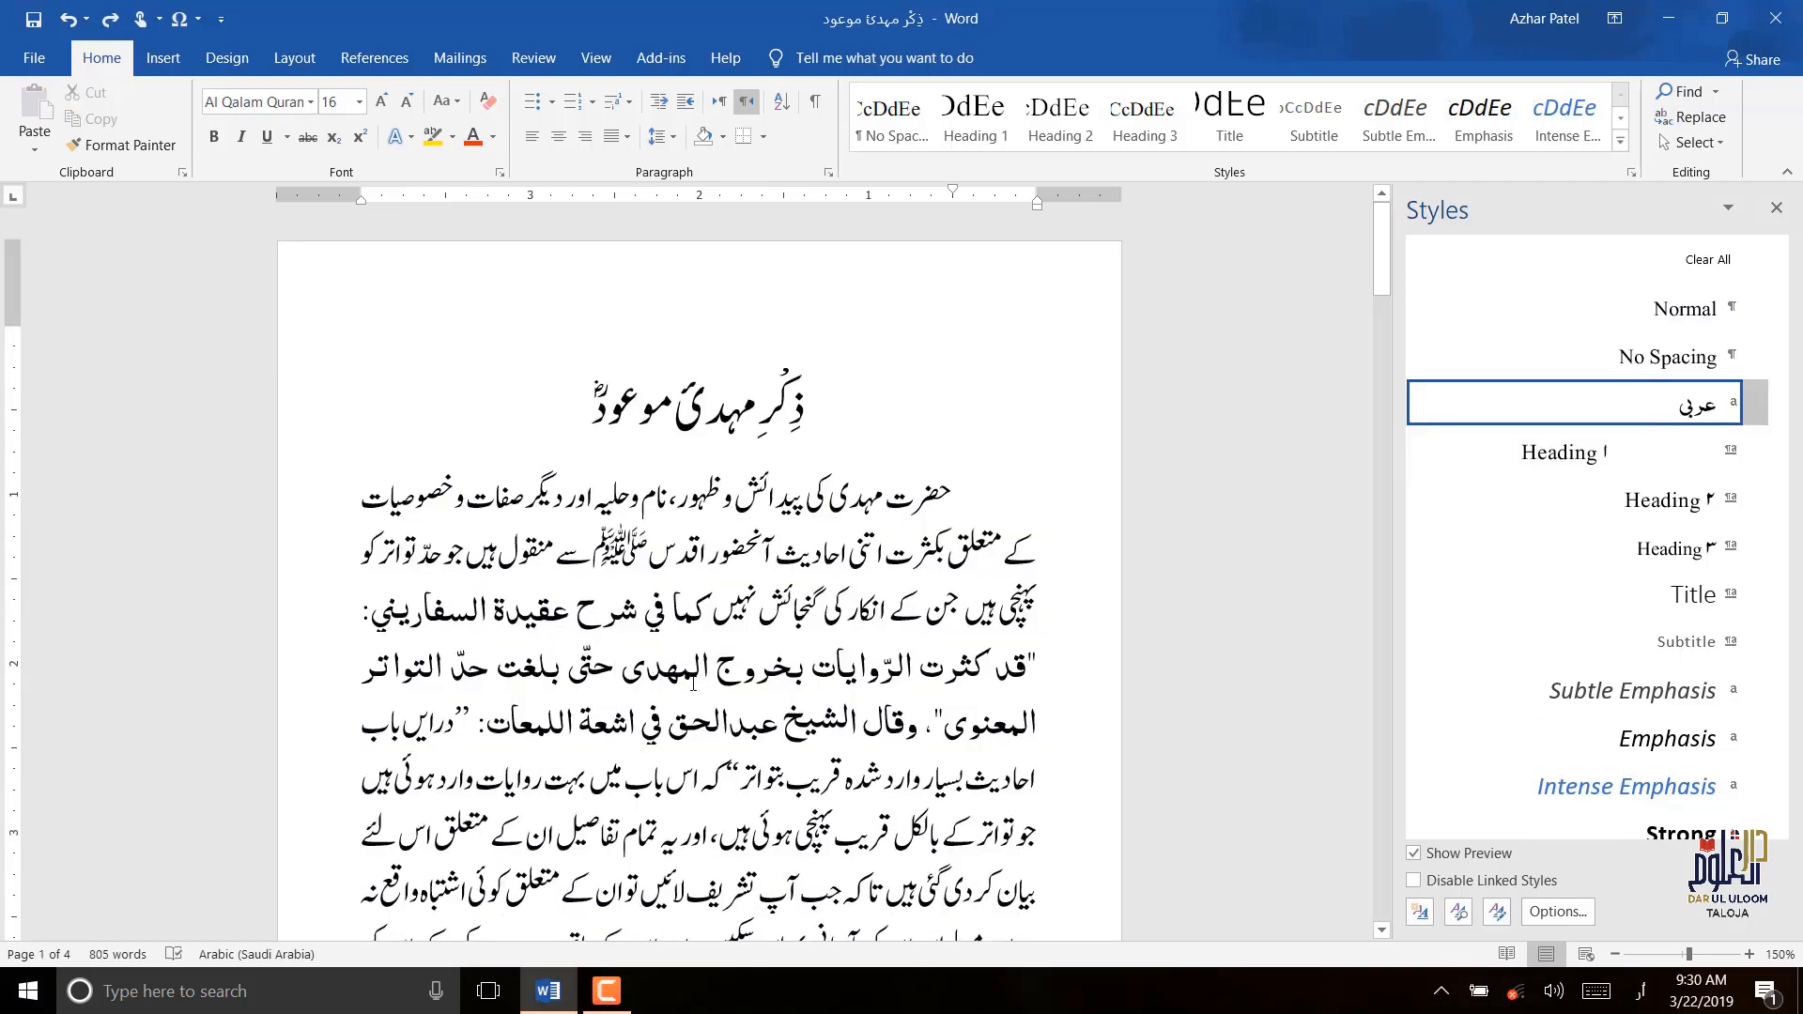
scroll(611, 621, "down", 1)
scroll(626, 583, "down", 15)
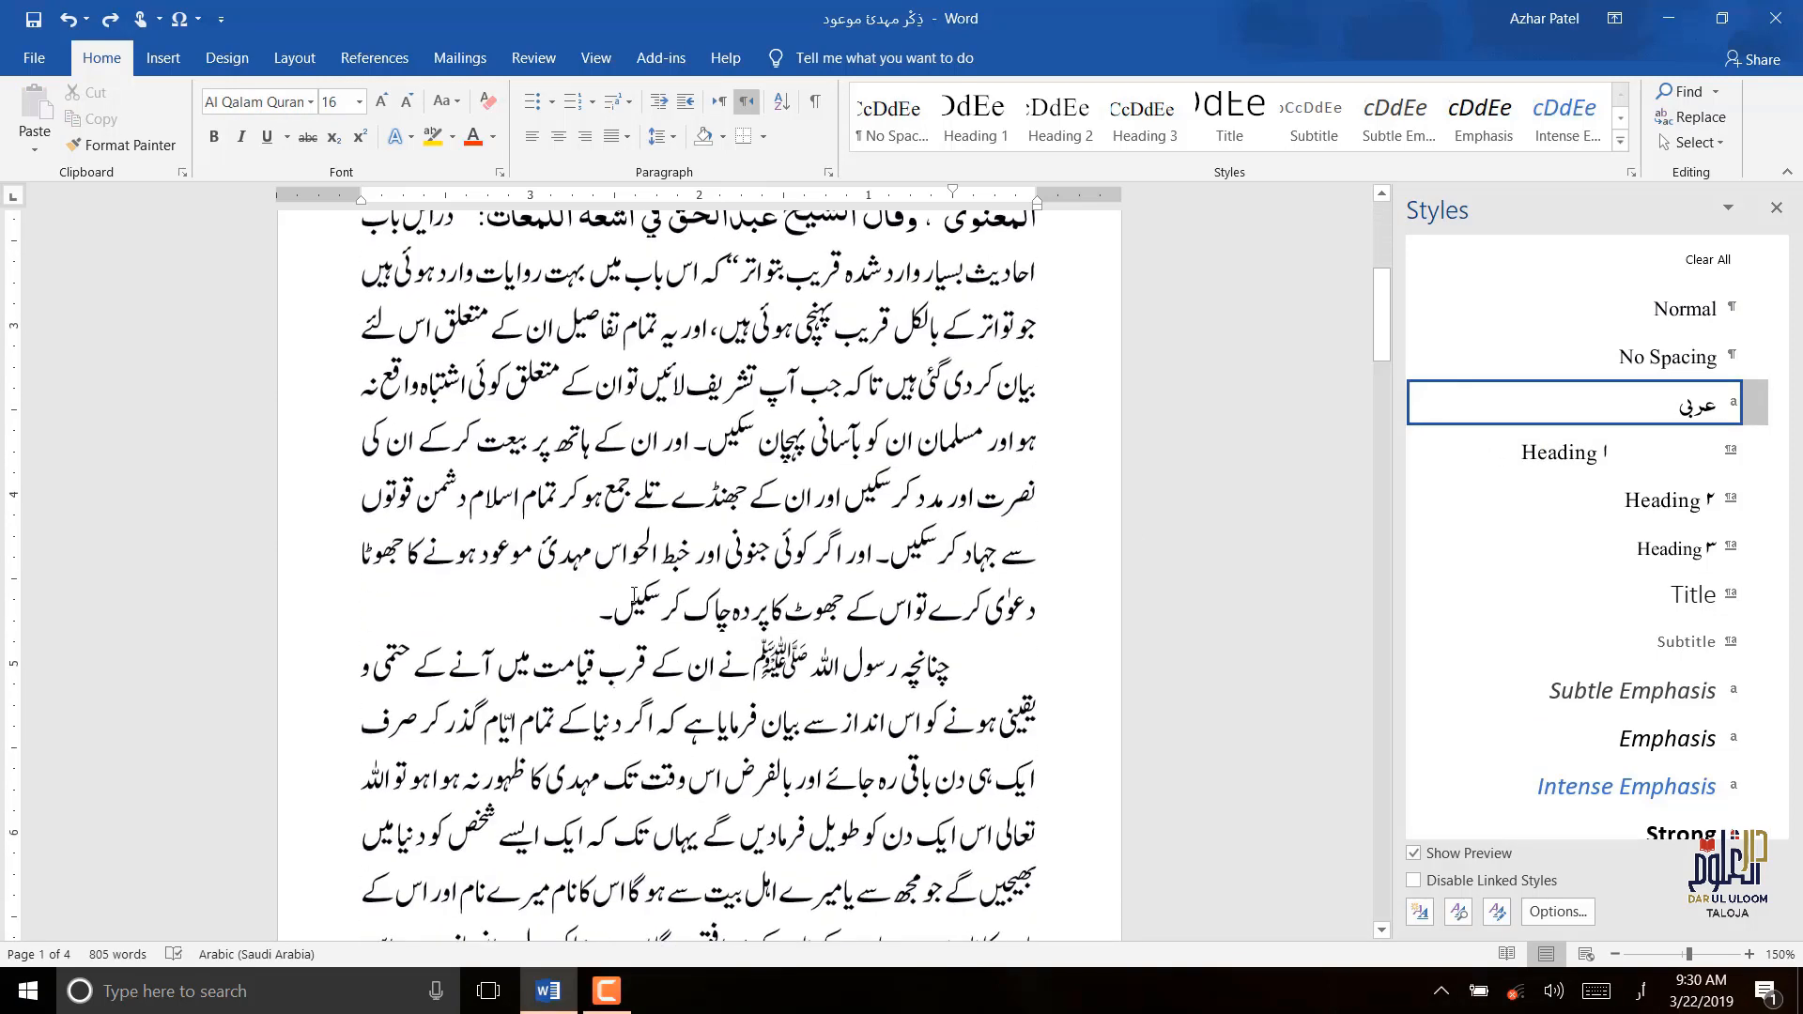
double_click(635, 615)
scroll(624, 622, "up", 15)
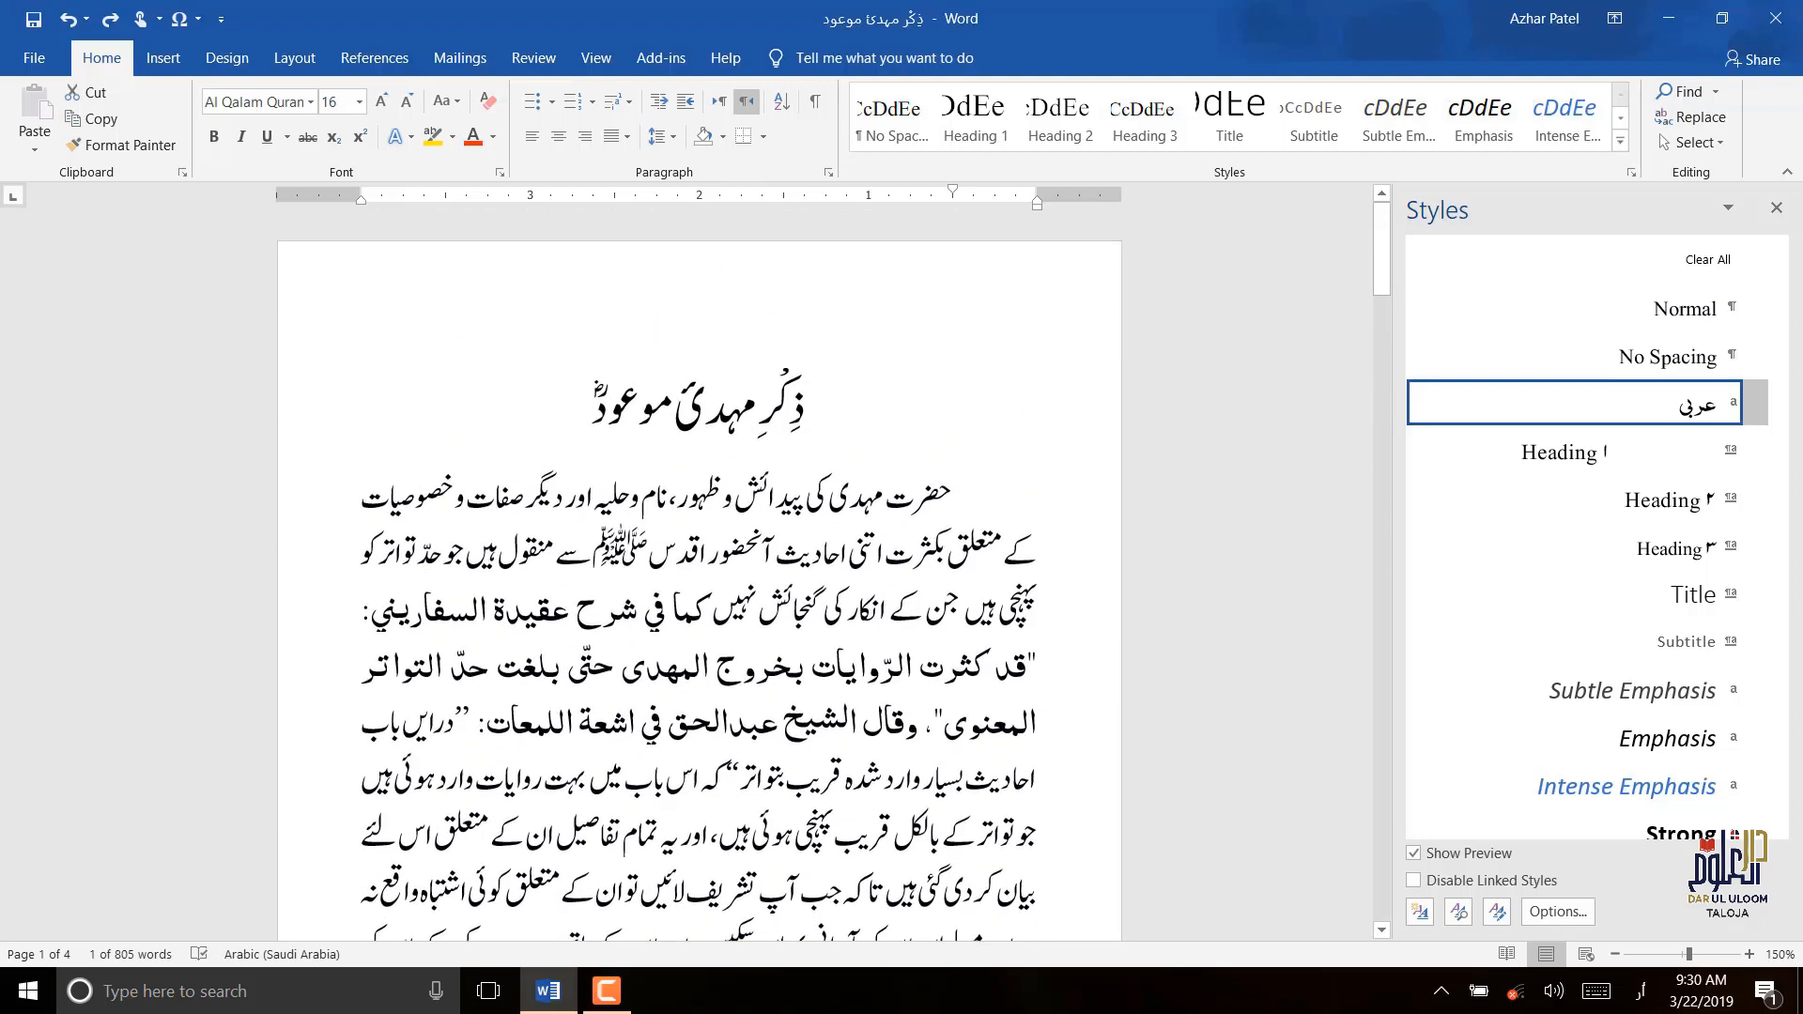
- Modify the عربی style to use the TradArabicBoldUnicode font for all scripts, and save the change
left_click(1756, 404)
left_click(1560, 469)
left_click(1110, 376)
left_click(1081, 406)
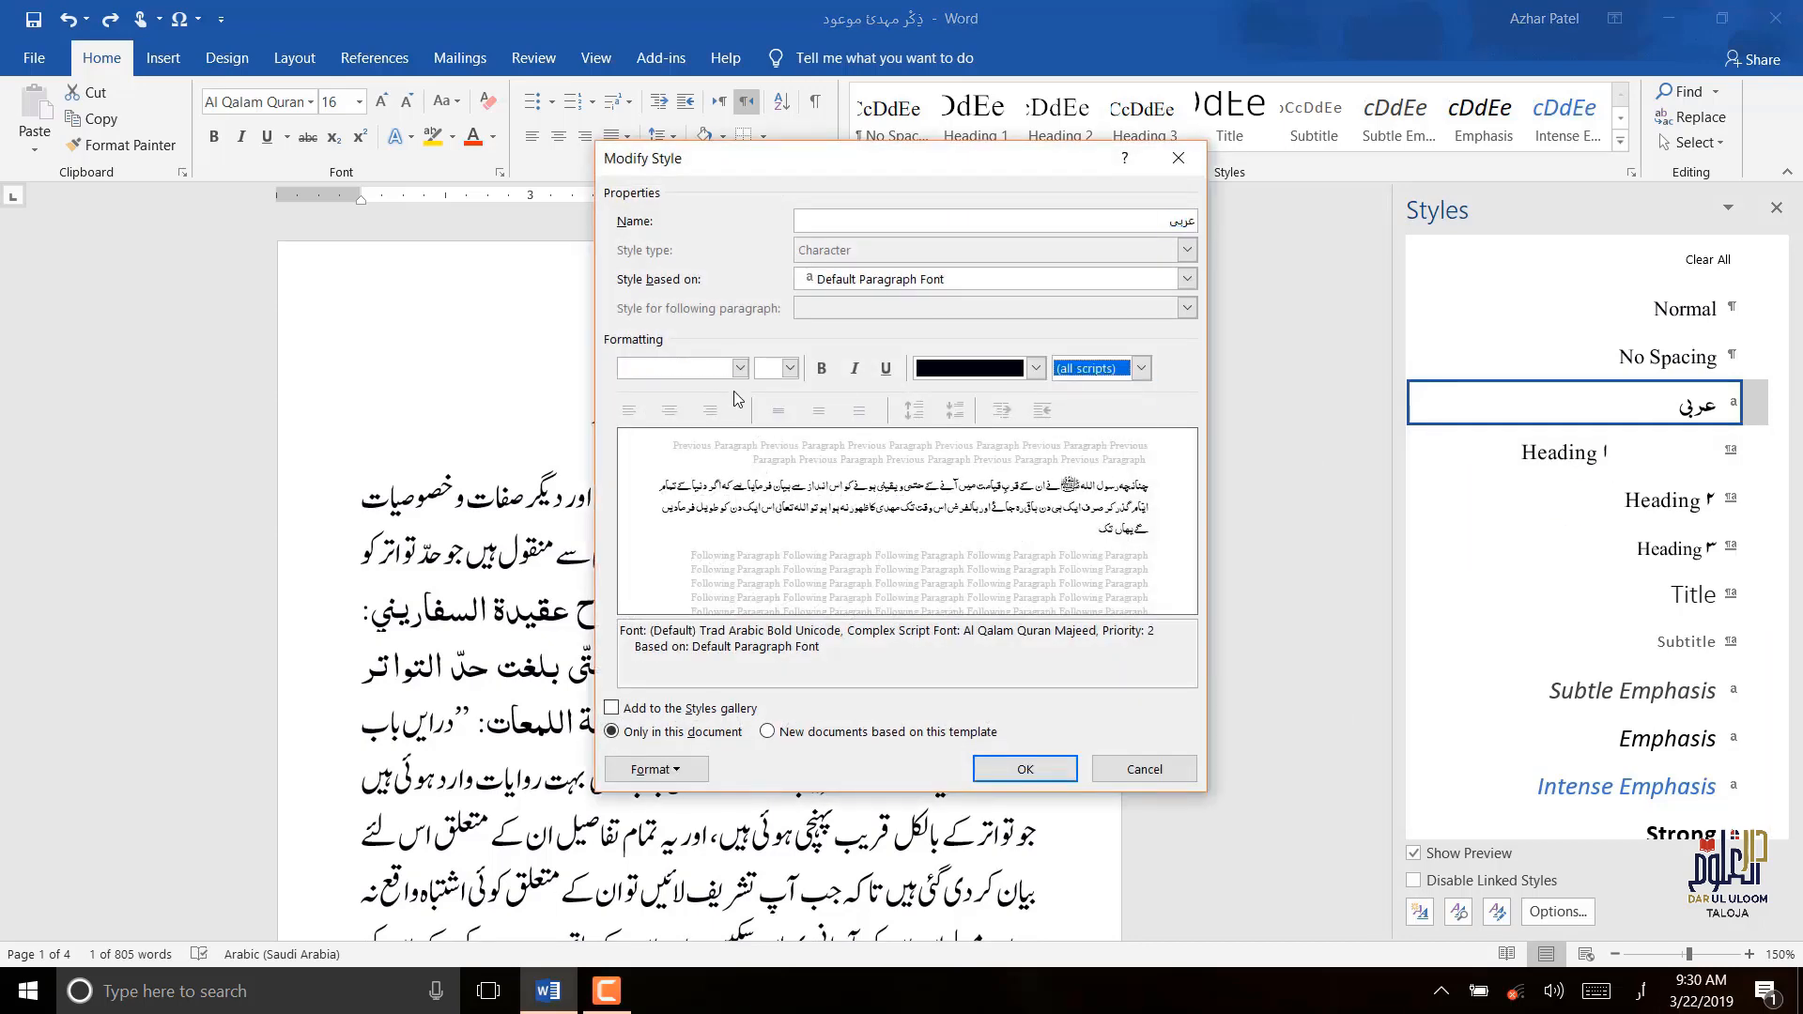
left_click(732, 372)
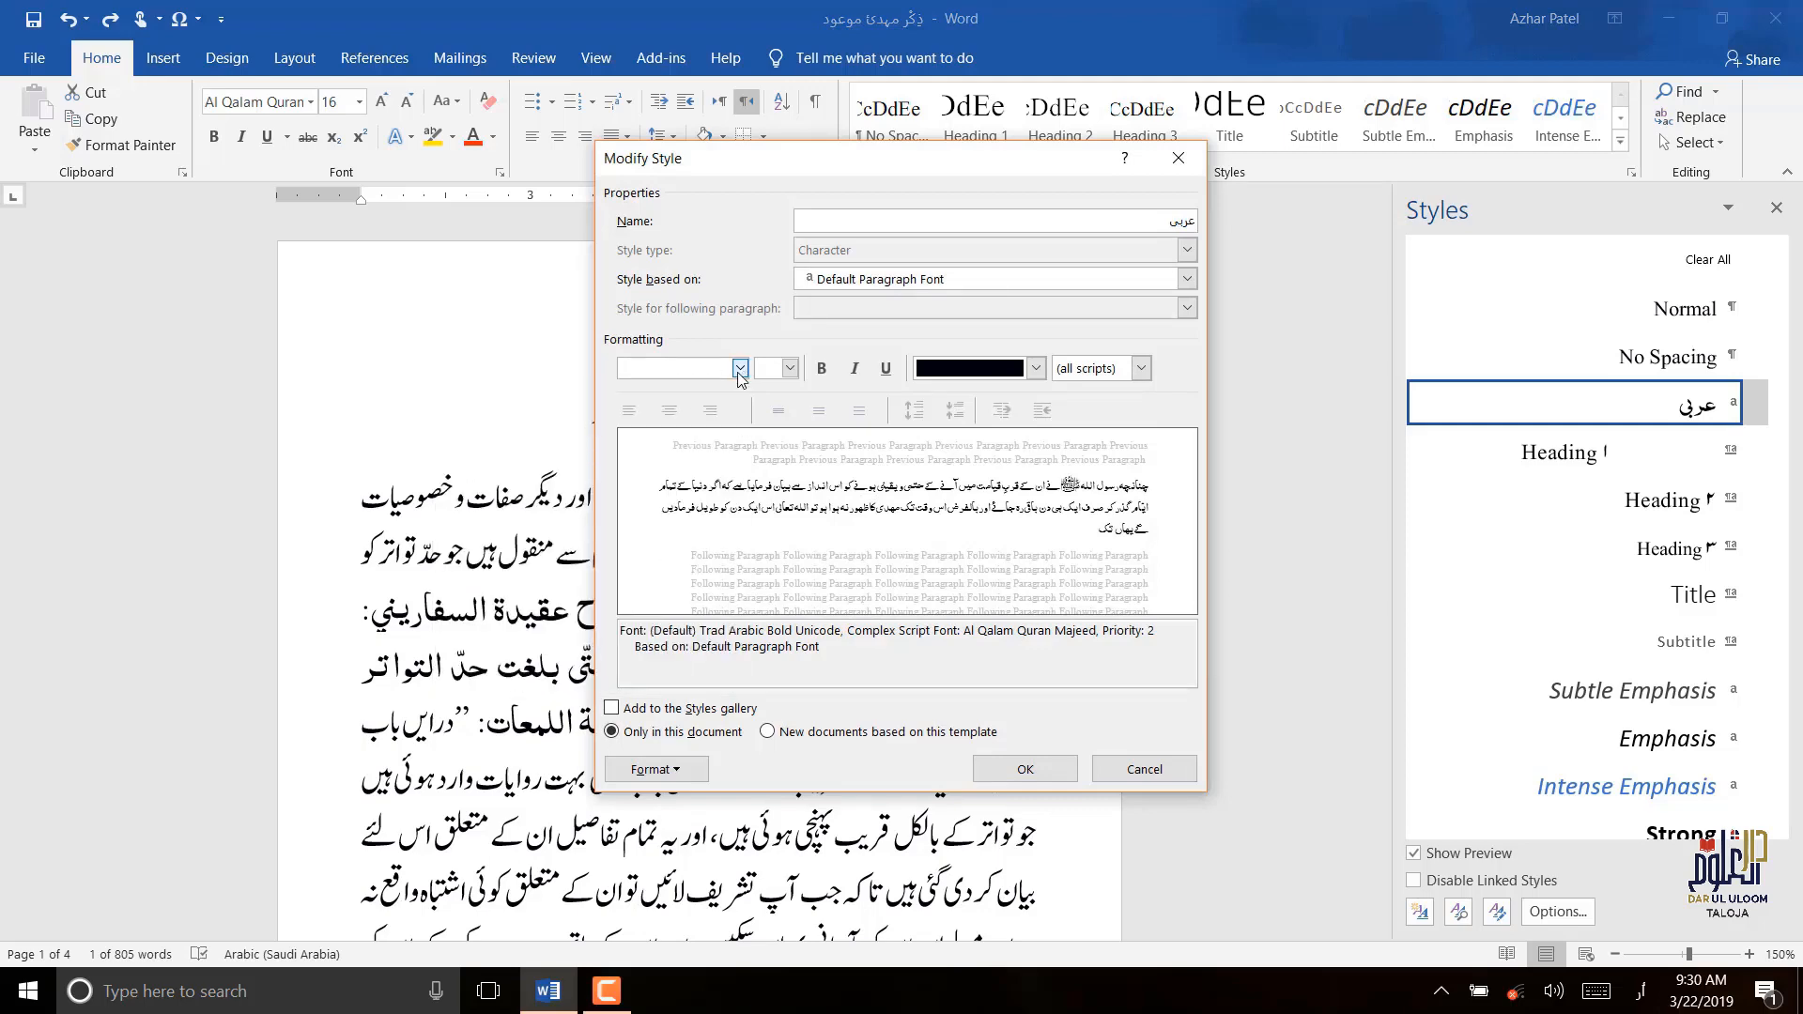
left_click(740, 370)
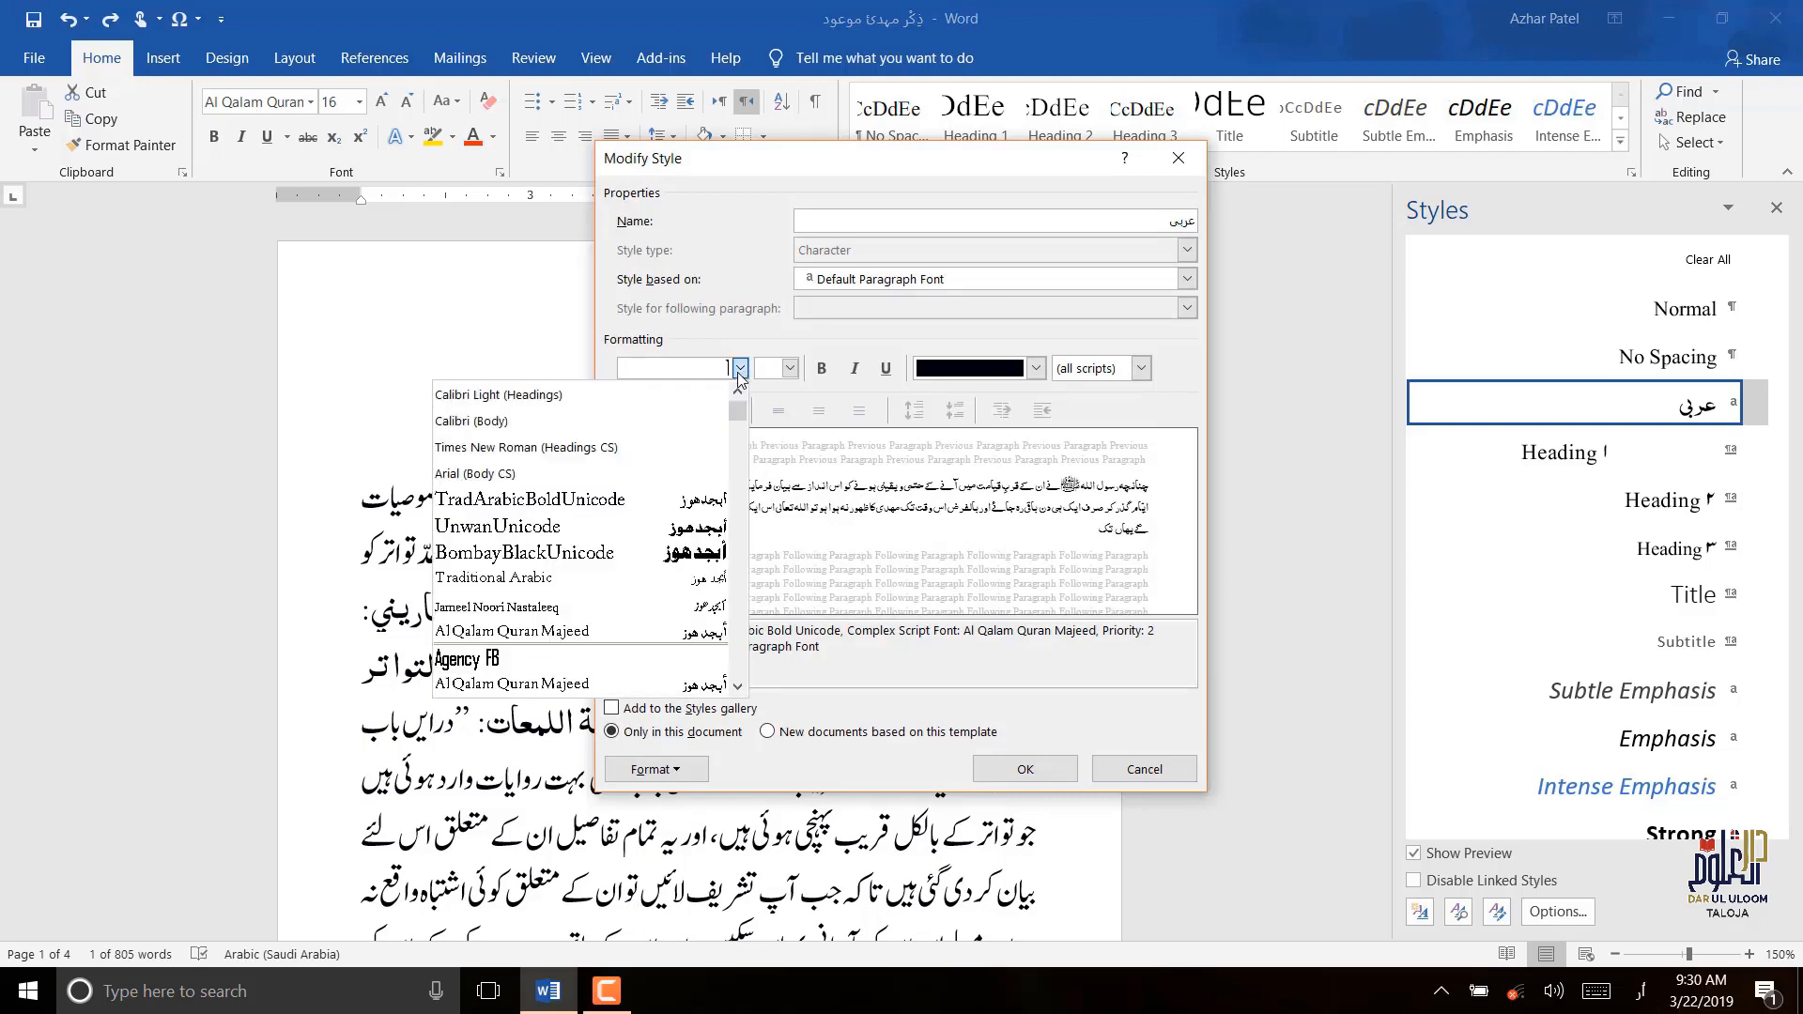
left_click(526, 499)
left_click(1025, 770)
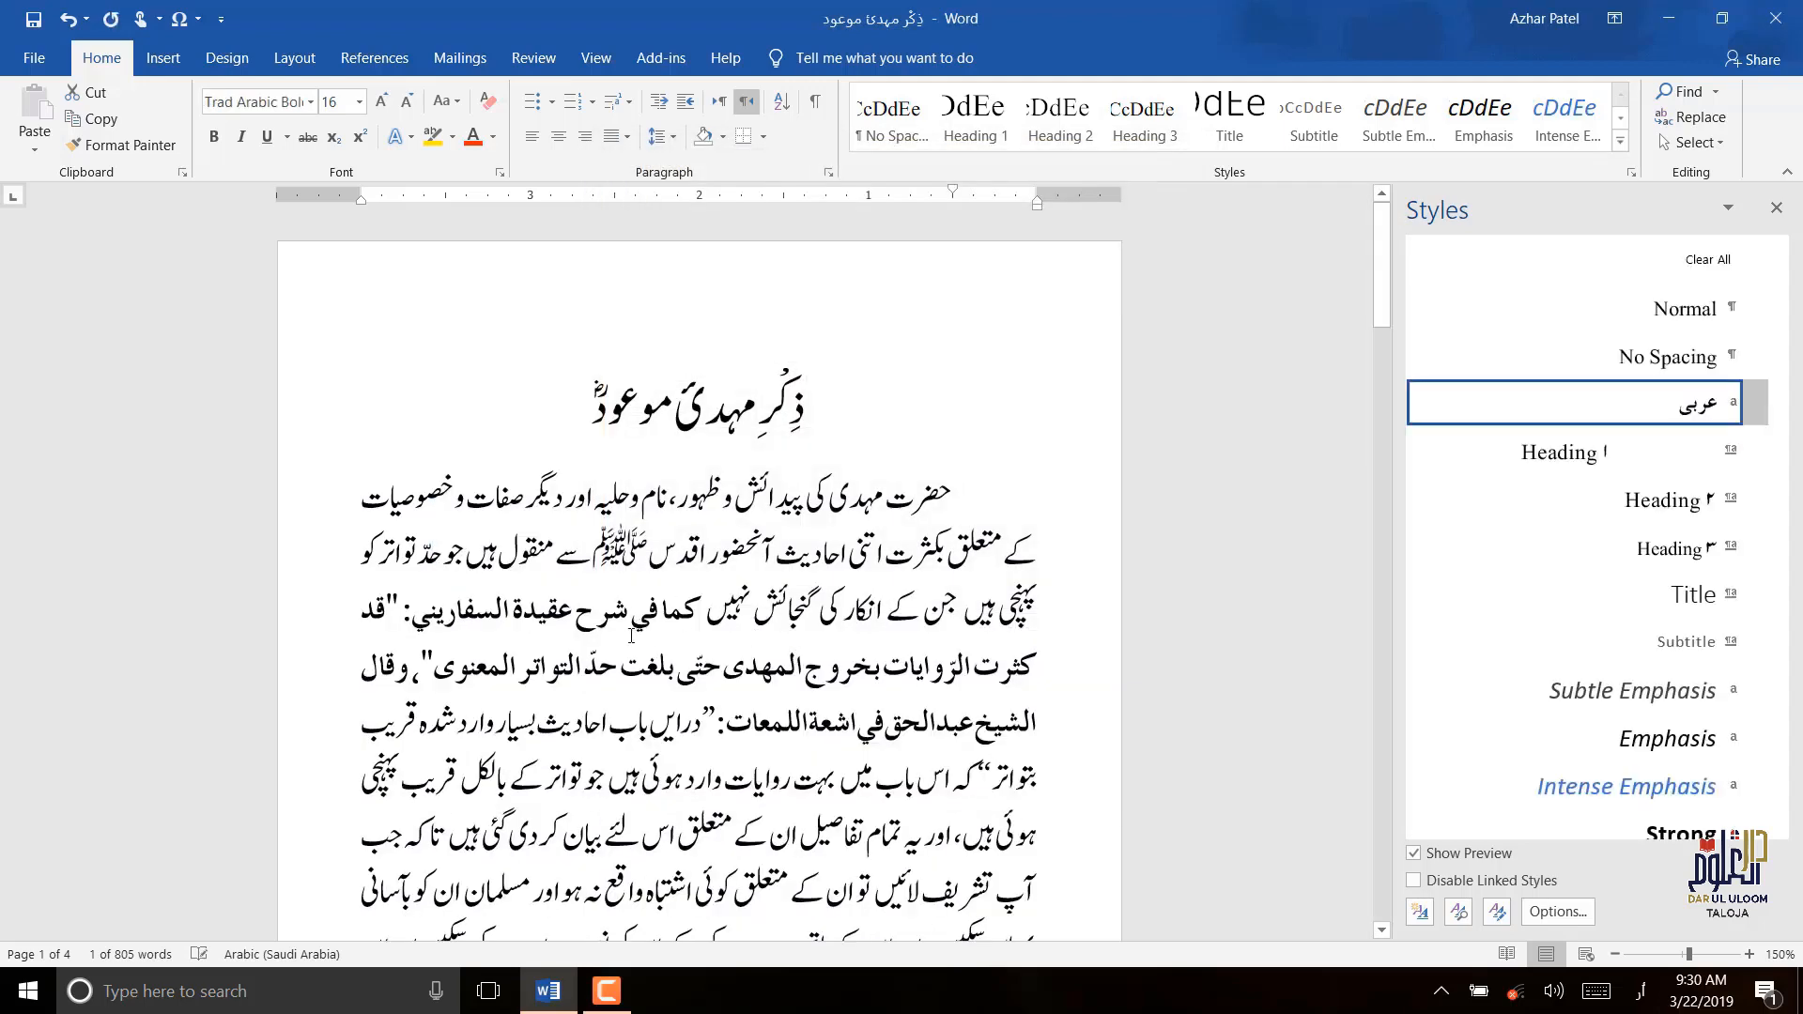
scroll(631, 637, "down", 15)
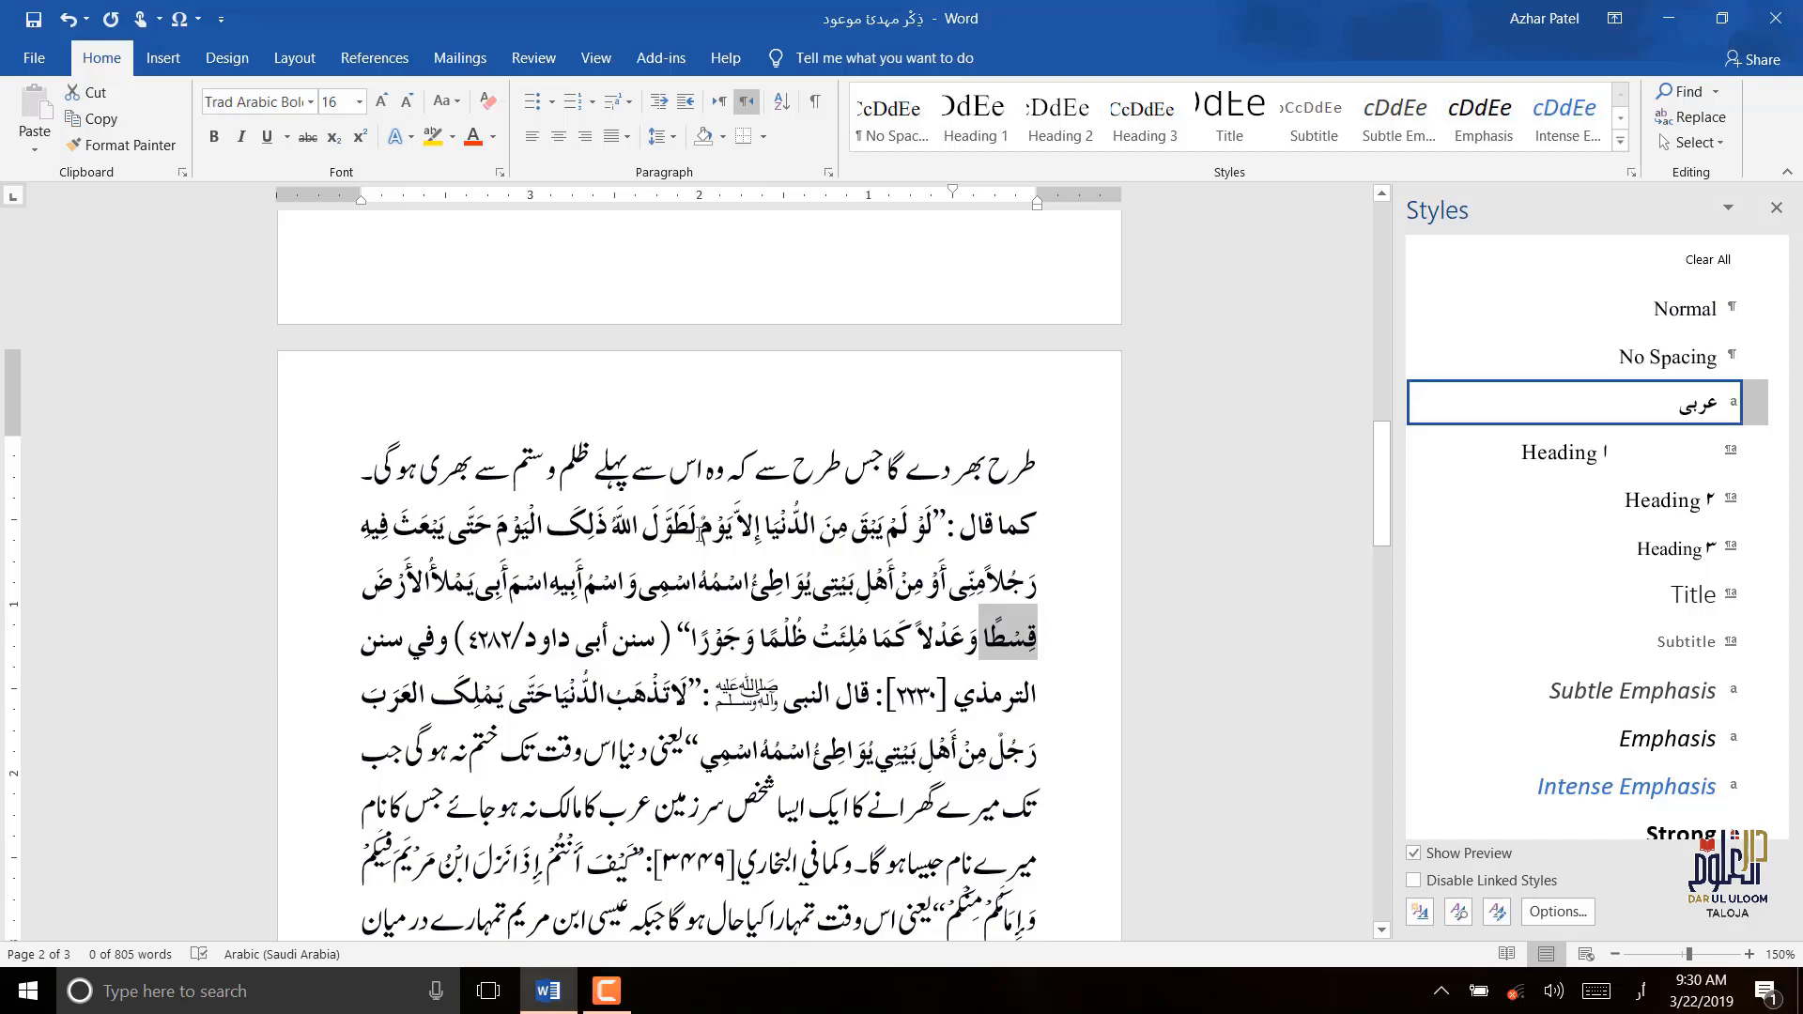
scroll(561, 579, "up", 1)
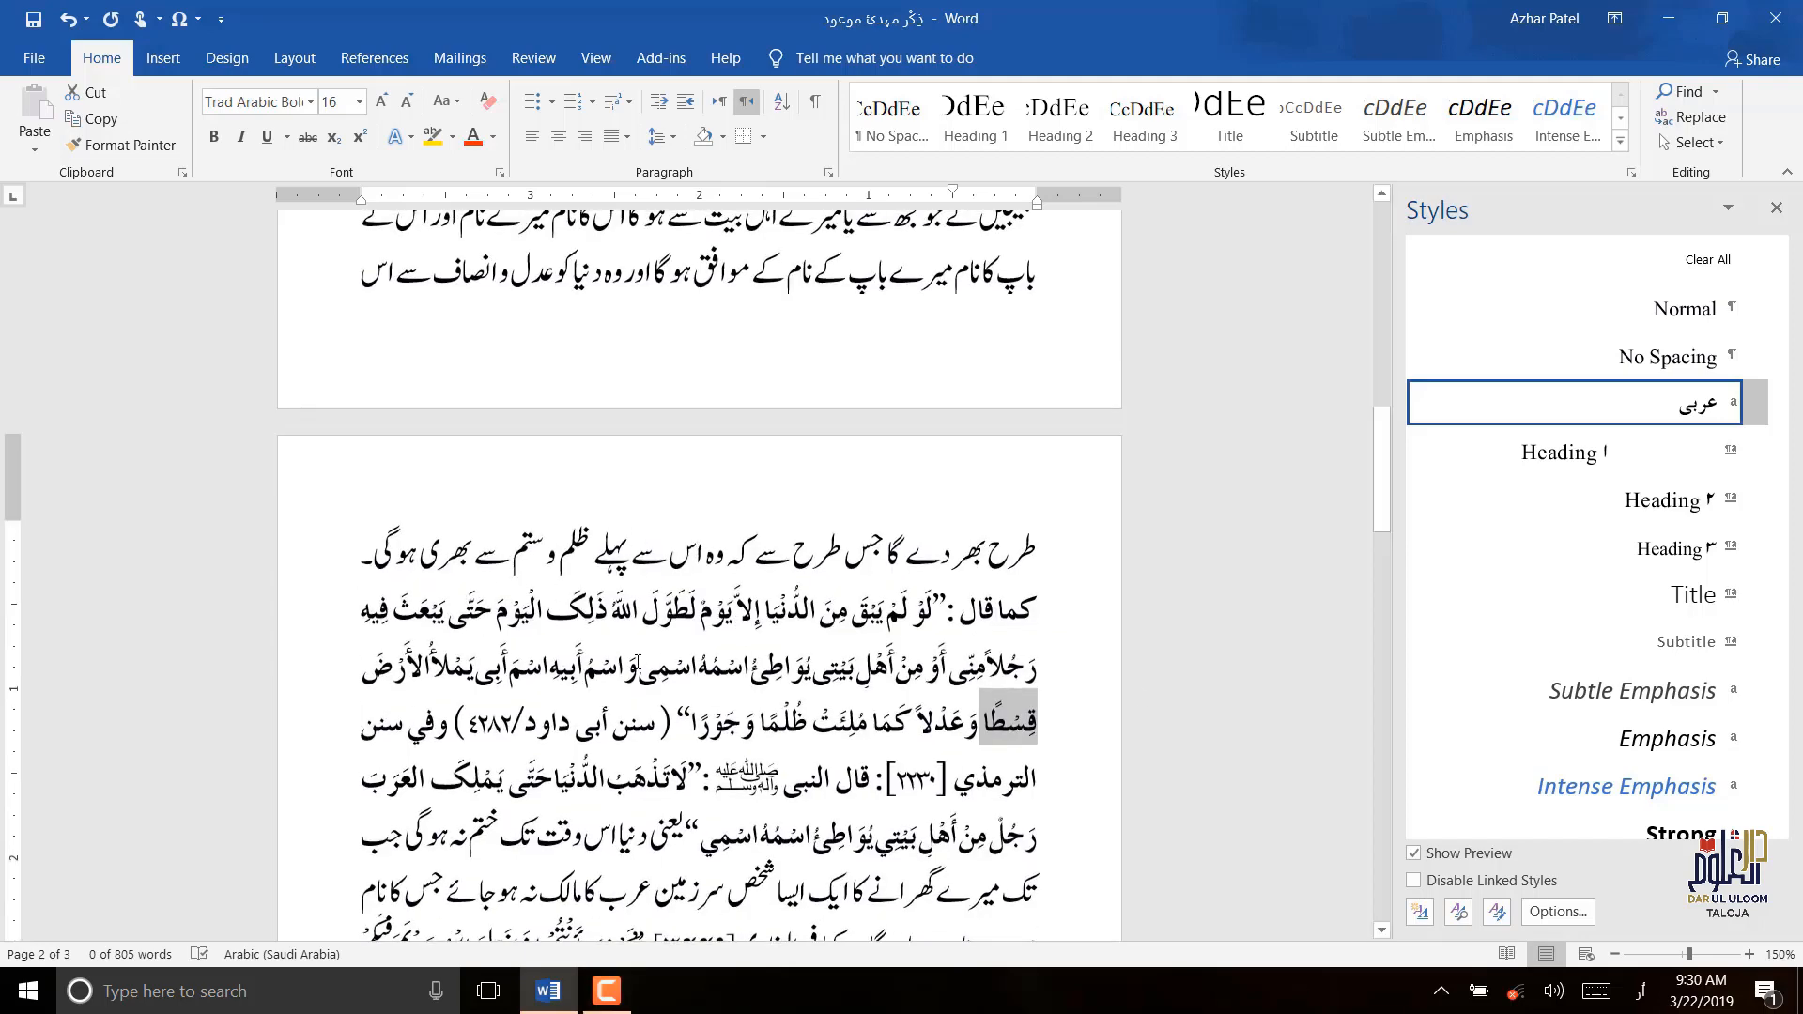
scroll(637, 662, "up", 15)
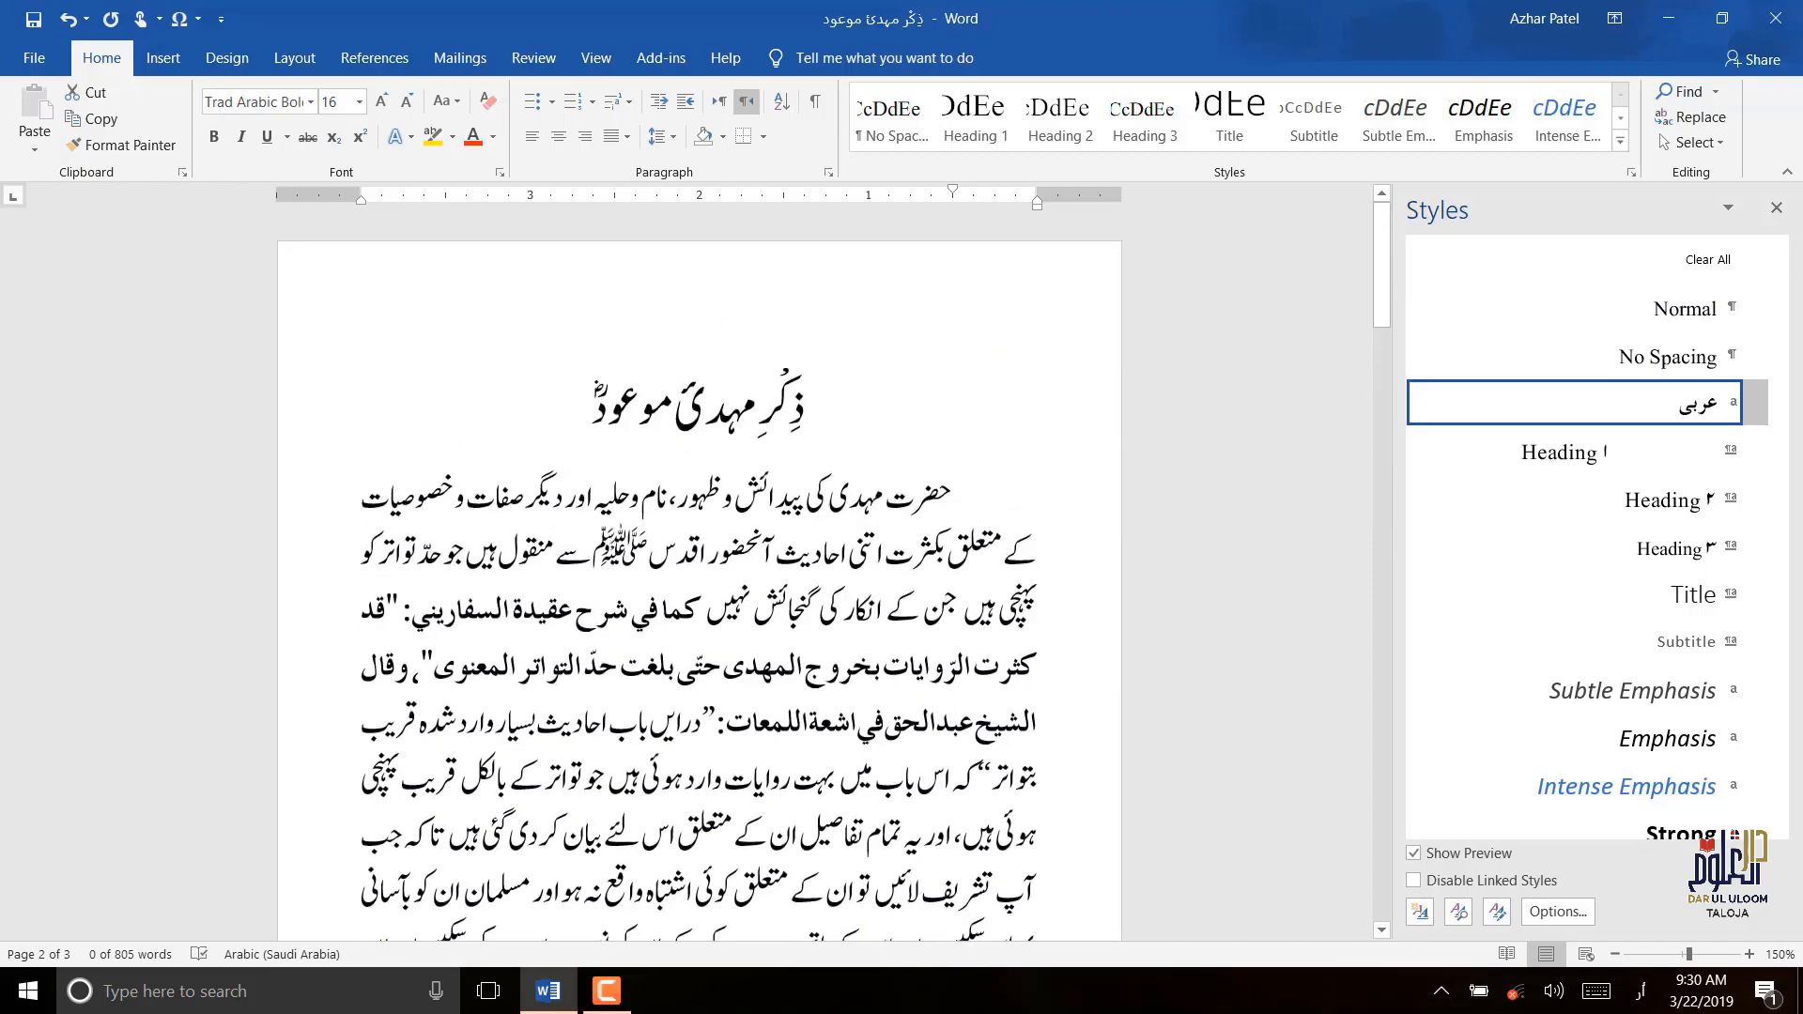